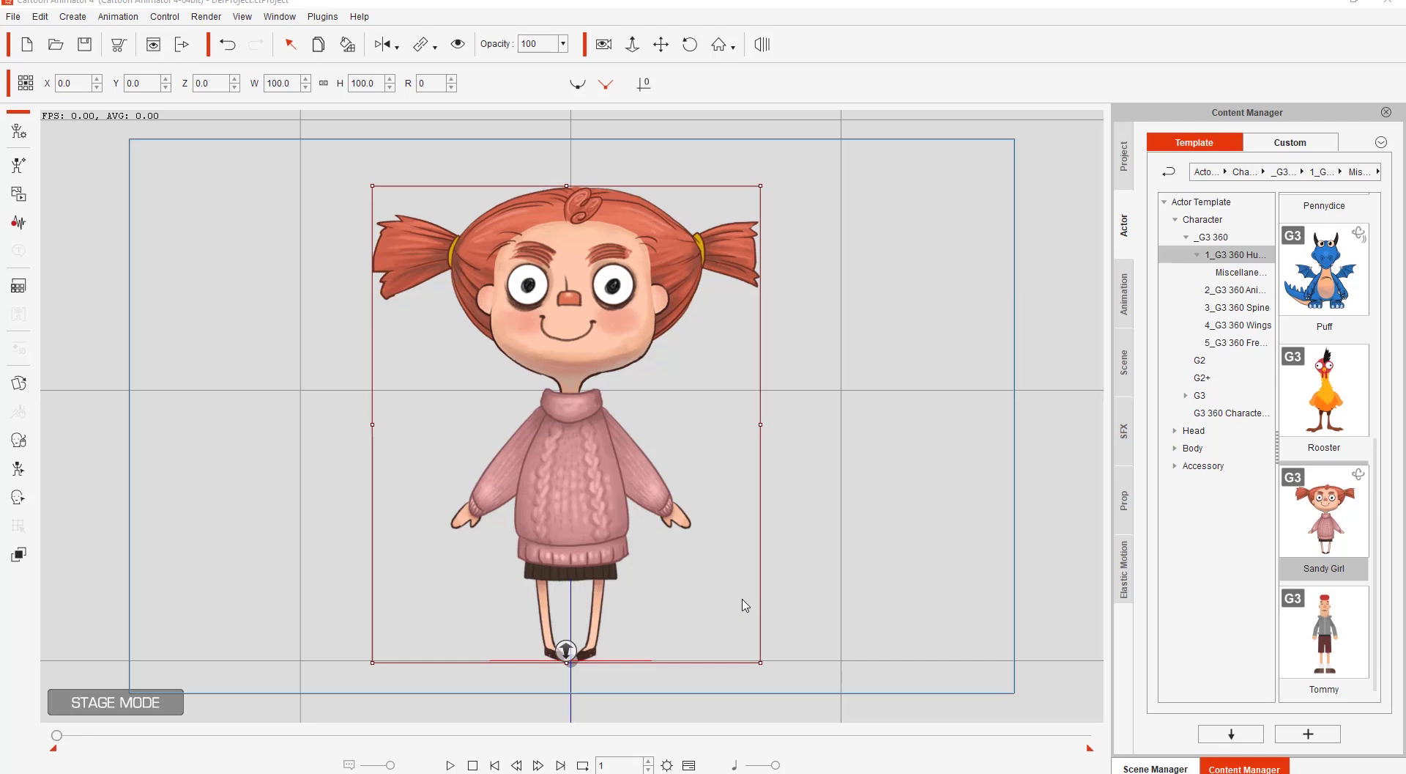
# Step: Open the Face Key Editor for Sandy Girl and test the head rotation by turning her head sideways and back to the front
pyautogui.scroll(5, 703, 557)
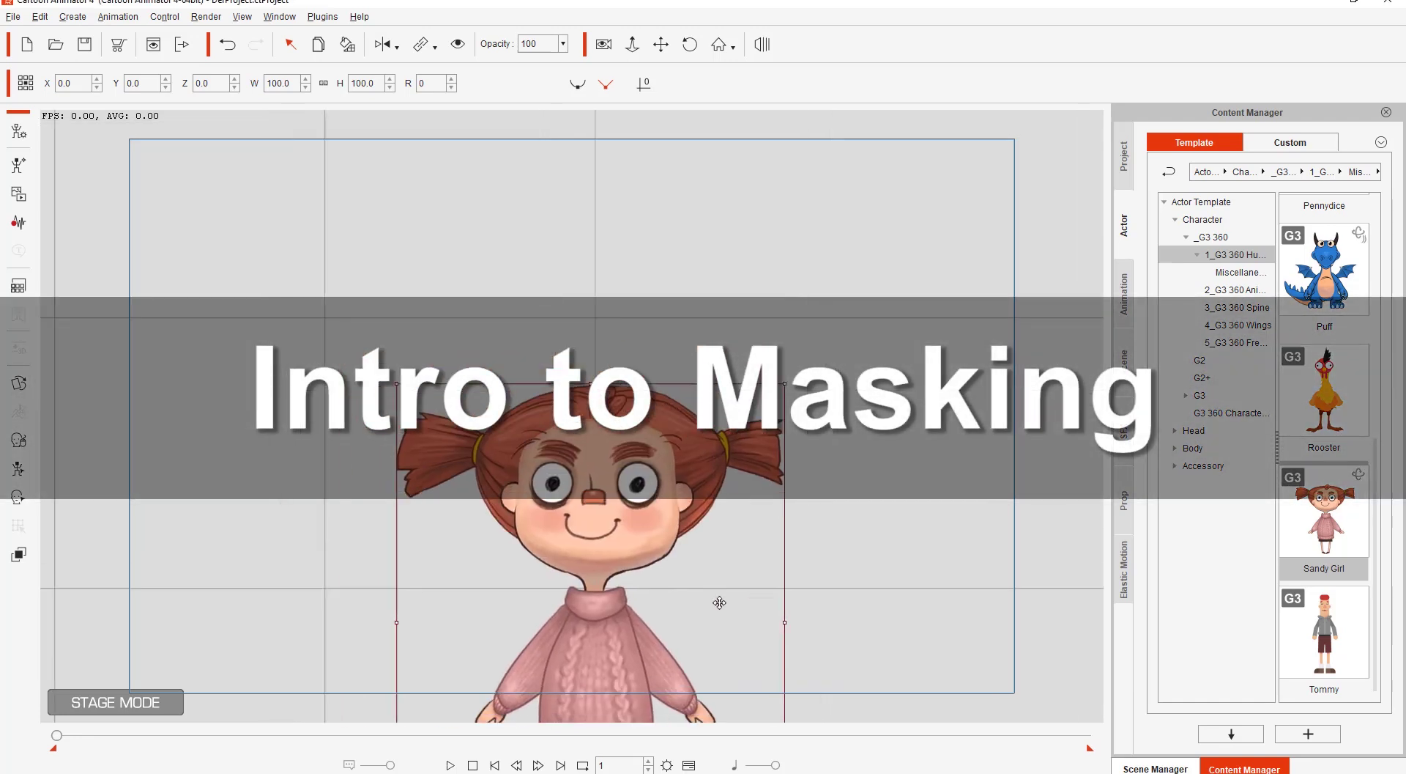
pyautogui.scroll(5, 713, 577)
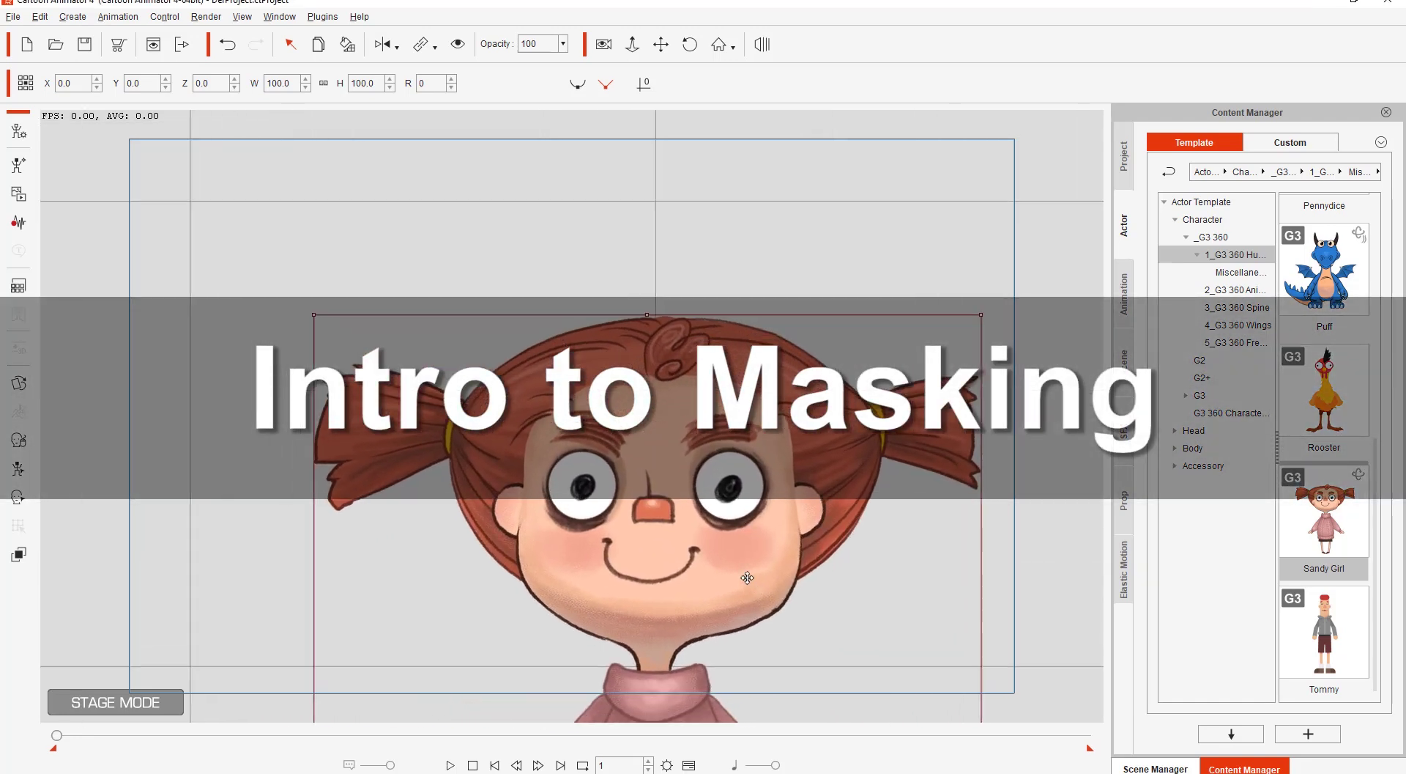
pyautogui.scroll(4, 695, 510)
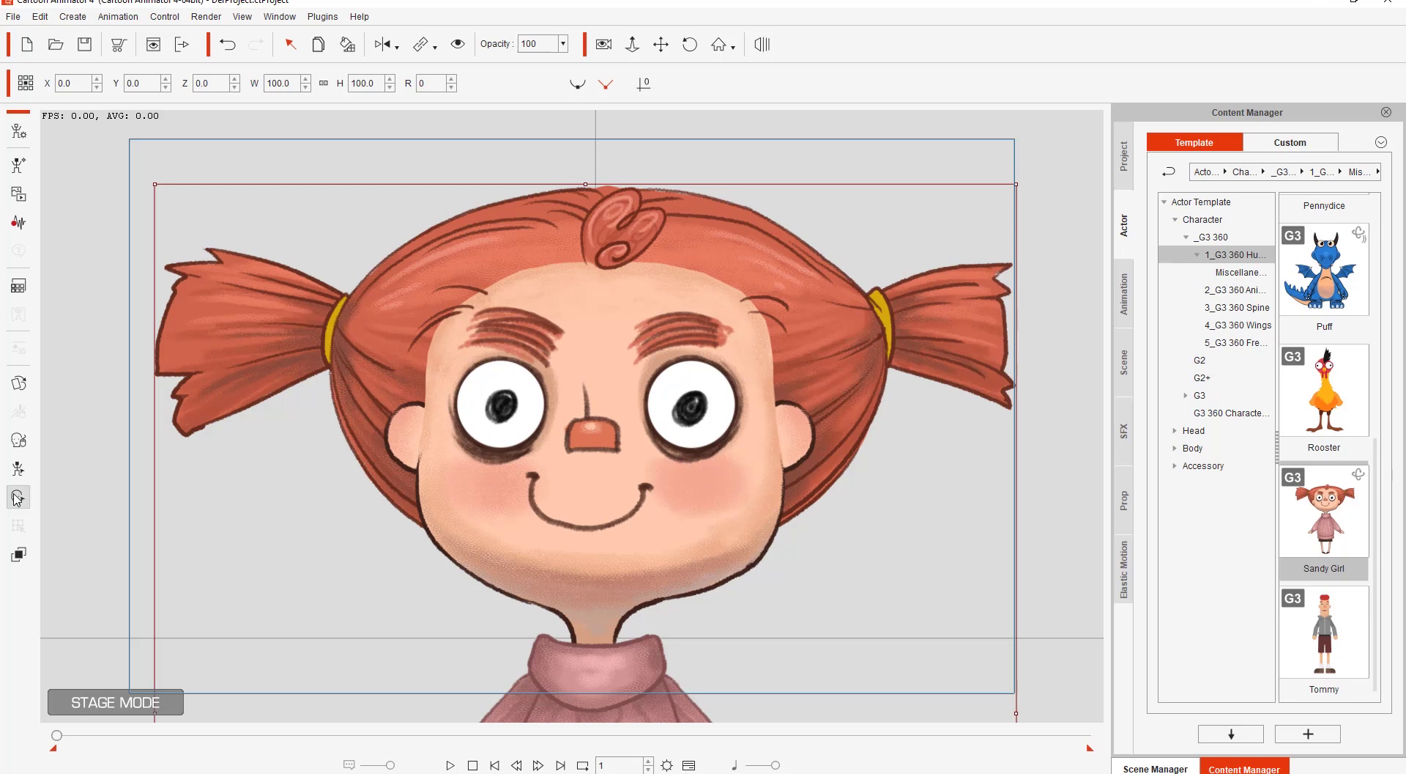
pyautogui.click(16, 498)
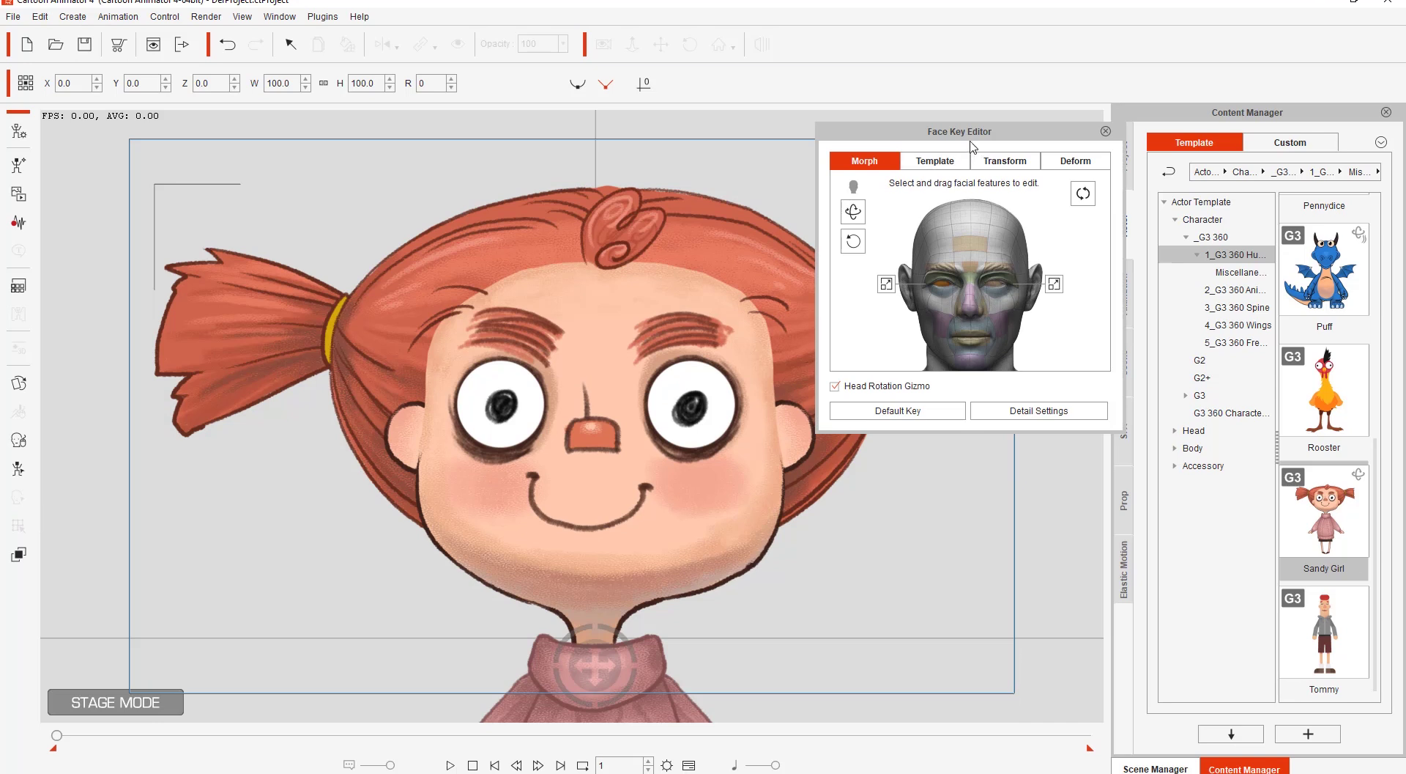
pyautogui.moveTo(974, 131); pyautogui.dragTo(1073, 165)
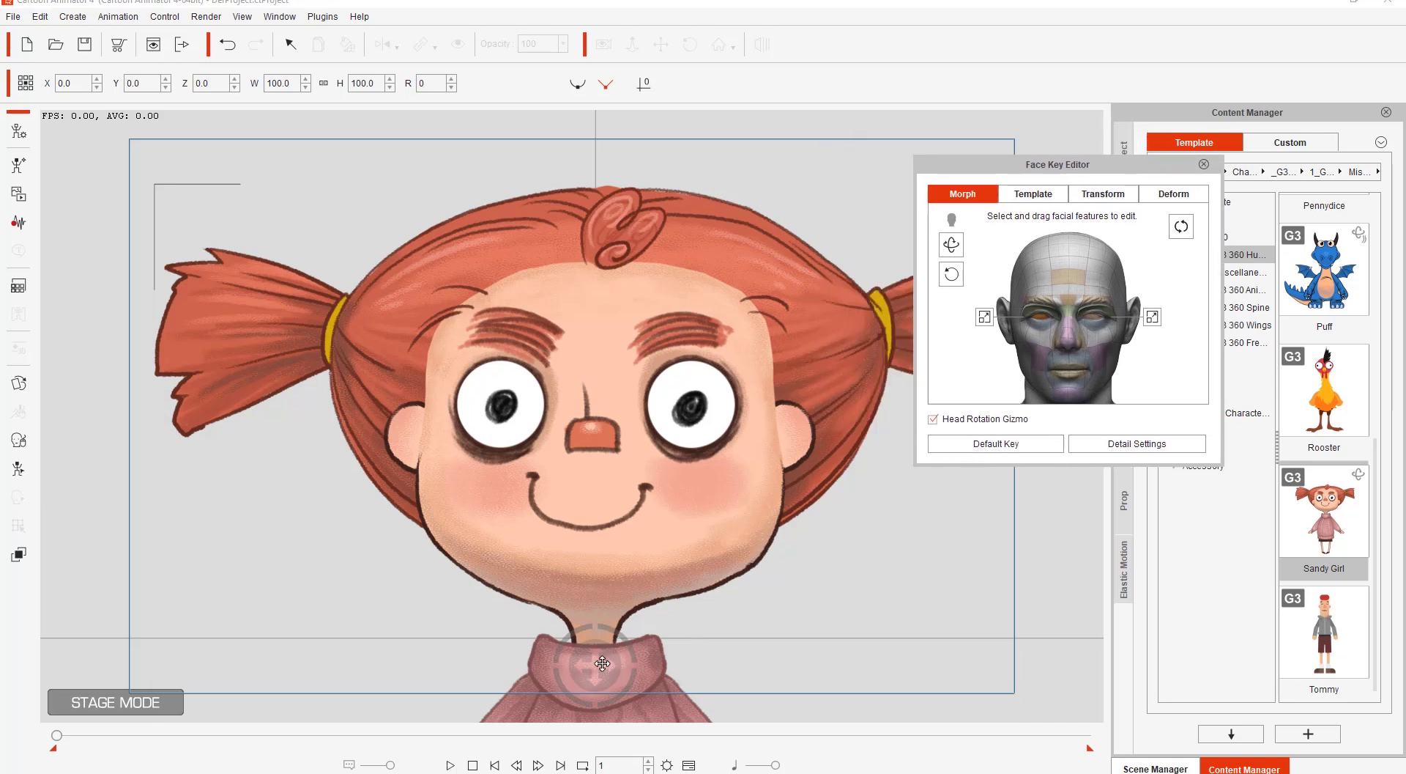
pyautogui.moveTo(578, 666); pyautogui.dragTo(247, 653)
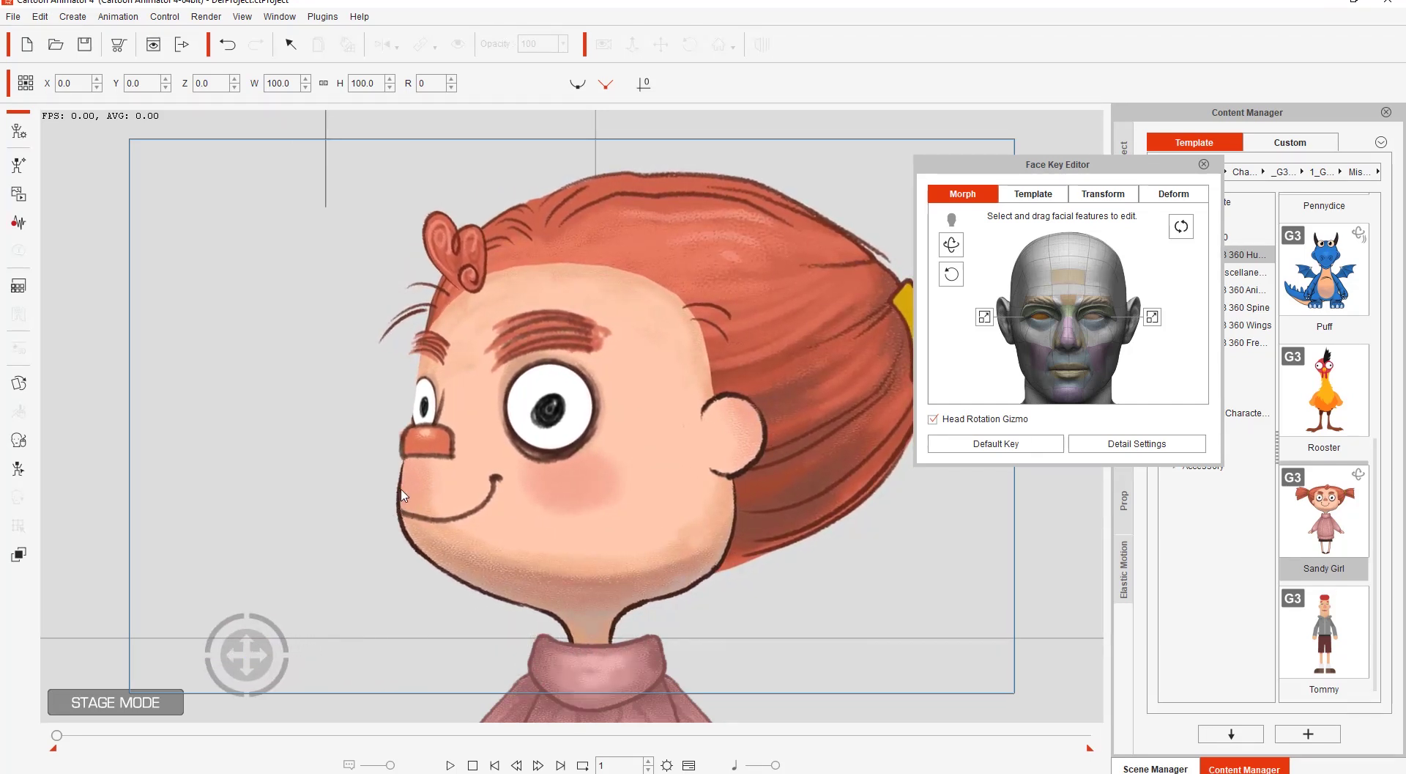
pyautogui.moveTo(255, 648); pyautogui.dragTo(602, 640)
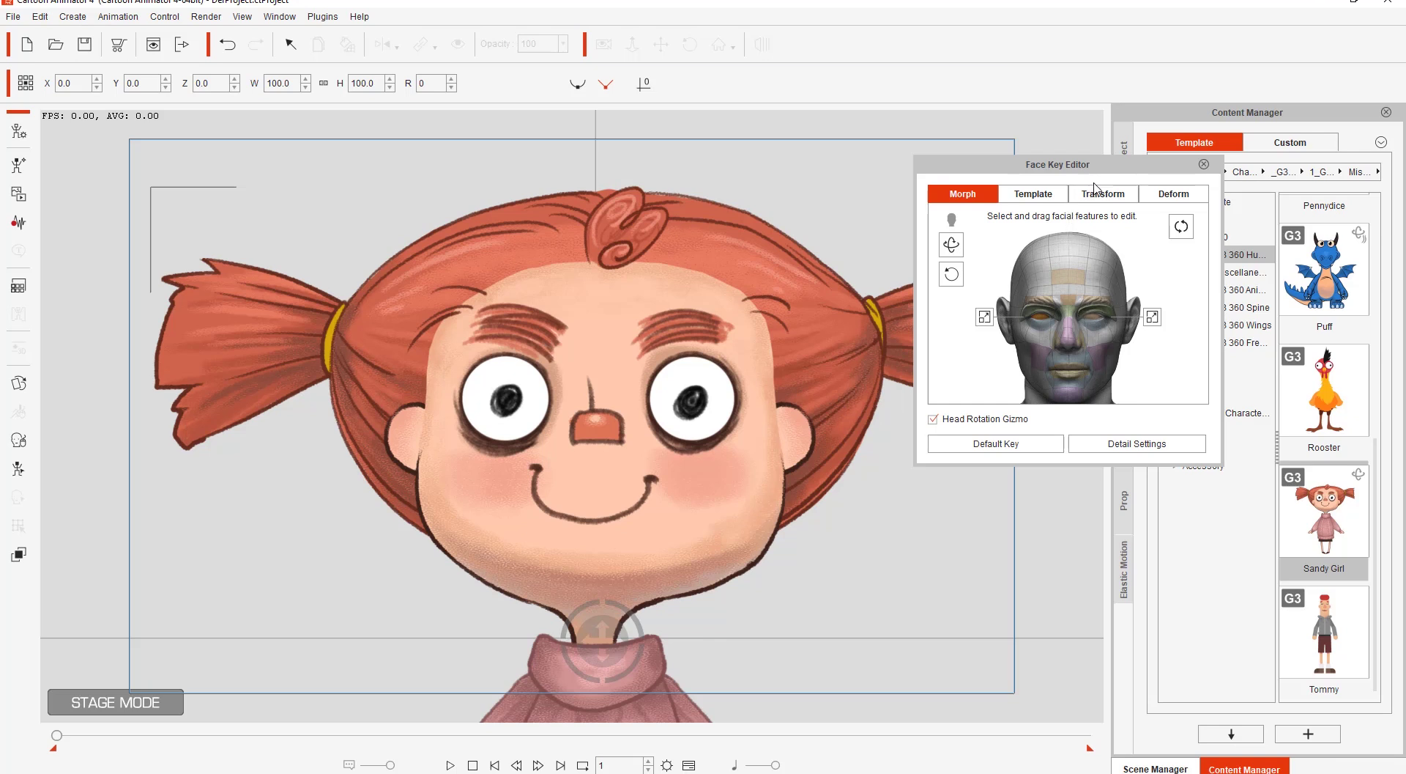
# Step: Shift the girl's left eye slightly toward the nose by transforming it, and try moving the whole face, undoing that move
pyautogui.click(1099, 194)
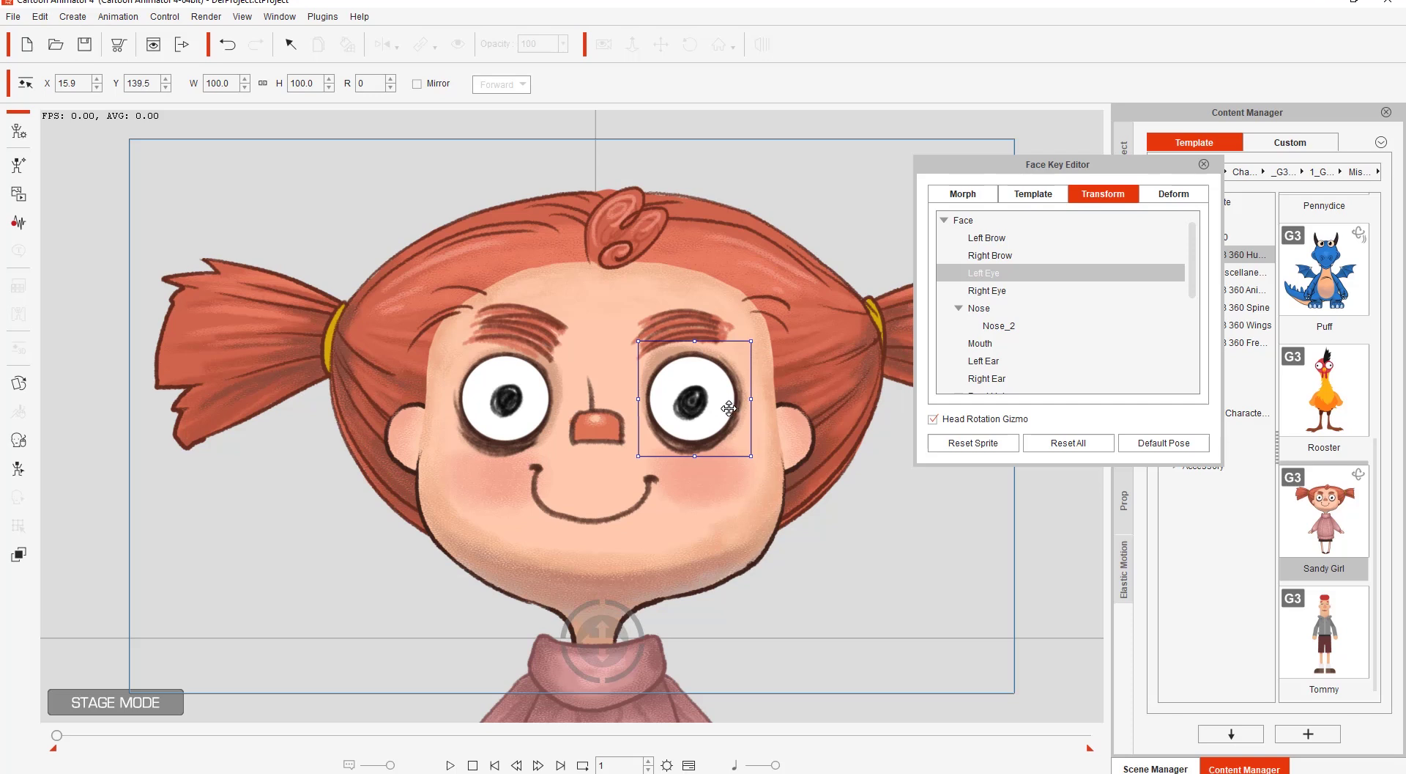
pyautogui.moveTo(728, 408)
pyautogui.mouseDown()
pyautogui.moveTo(747, 359)
pyautogui.moveTo(714, 345)
pyautogui.moveTo(692, 313)
pyautogui.moveTo(600, 440)
pyautogui.moveTo(523, 379)
pyautogui.moveTo(509, 463)
pyautogui.moveTo(650, 535)
pyautogui.moveTo(740, 513)
pyautogui.moveTo(800, 461)
pyautogui.moveTo(811, 428)
pyautogui.moveTo(731, 283)
pyautogui.moveTo(524, 286)
pyautogui.moveTo(480, 318)
pyautogui.moveTo(465, 359)
pyautogui.moveTo(447, 528)
pyautogui.moveTo(468, 561)
pyautogui.moveTo(558, 586)
pyautogui.moveTo(696, 473)
pyautogui.moveTo(703, 487)
pyautogui.moveTo(578, 624)
pyautogui.moveTo(733, 602)
pyautogui.moveTo(827, 511)
pyautogui.moveTo(853, 392)
pyautogui.moveTo(716, 368)
pyautogui.moveTo(713, 408)
pyautogui.mouseUp()
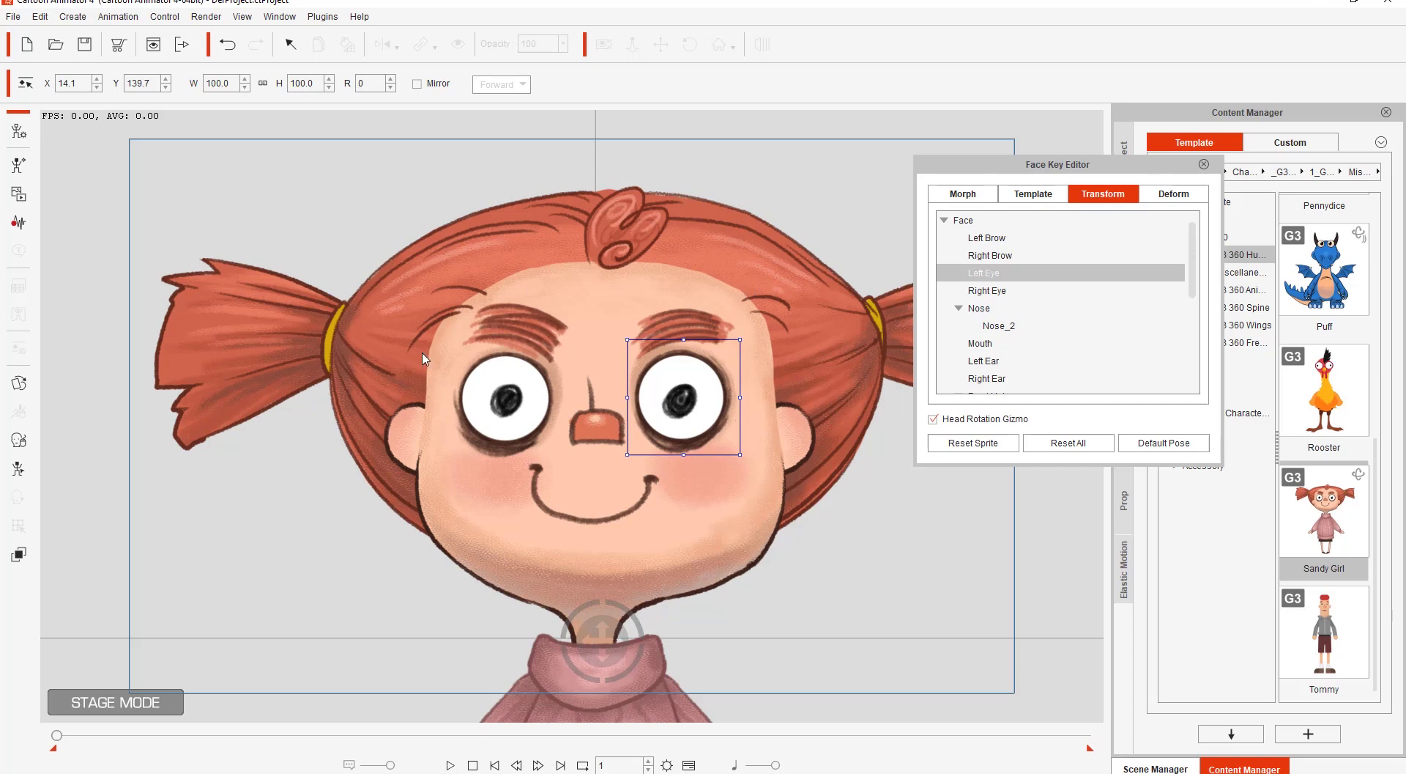
pyautogui.click(761, 522)
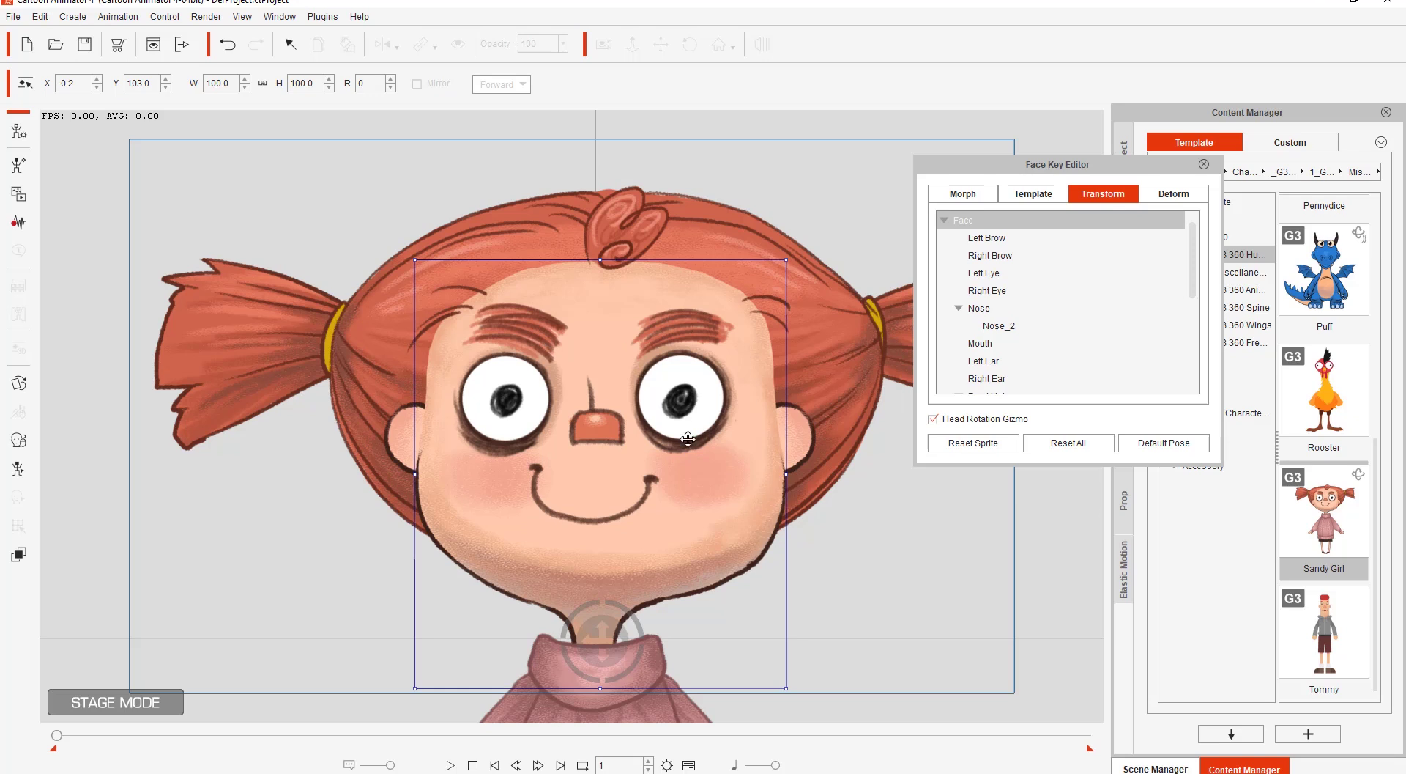
pyautogui.moveTo(688, 439); pyautogui.dragTo(699, 468)
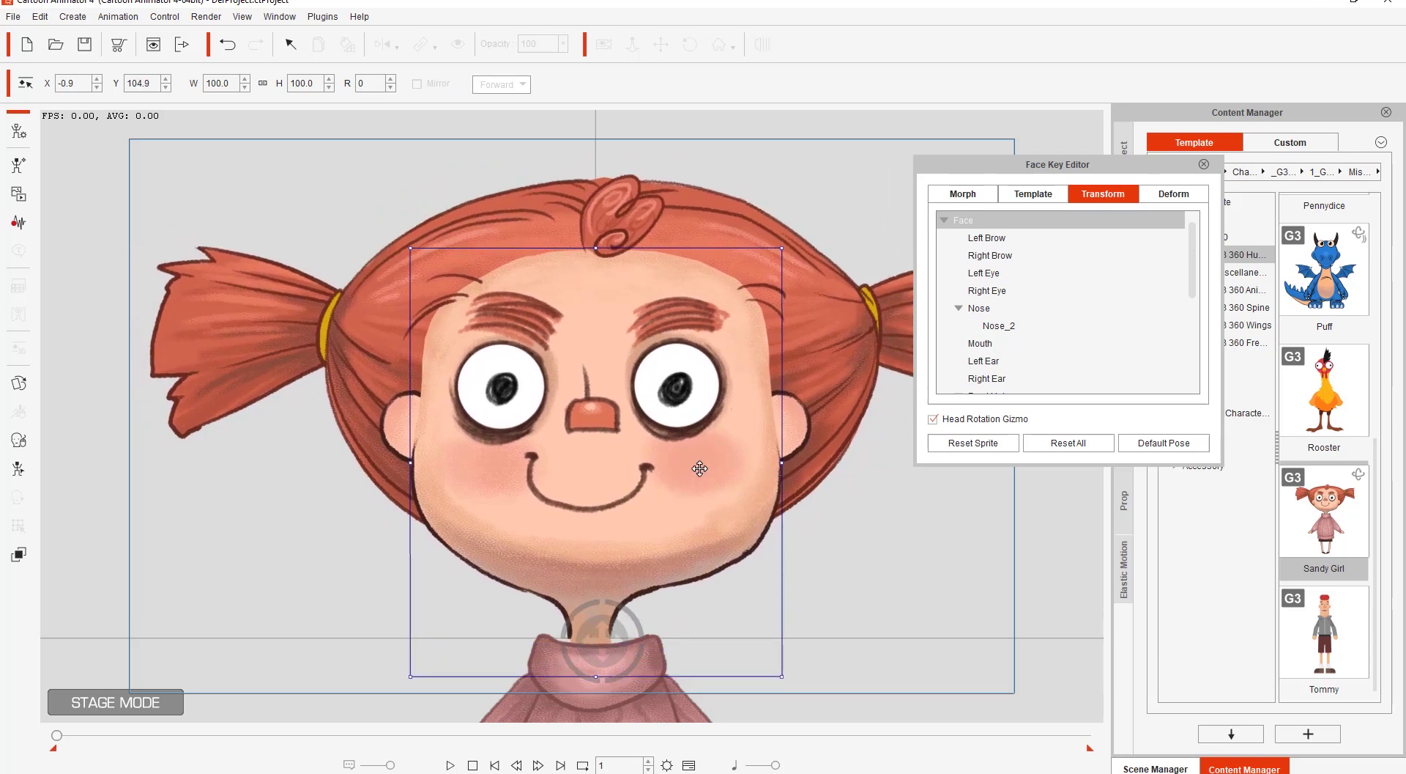
pyautogui.hotkey('ctrl', 'z')
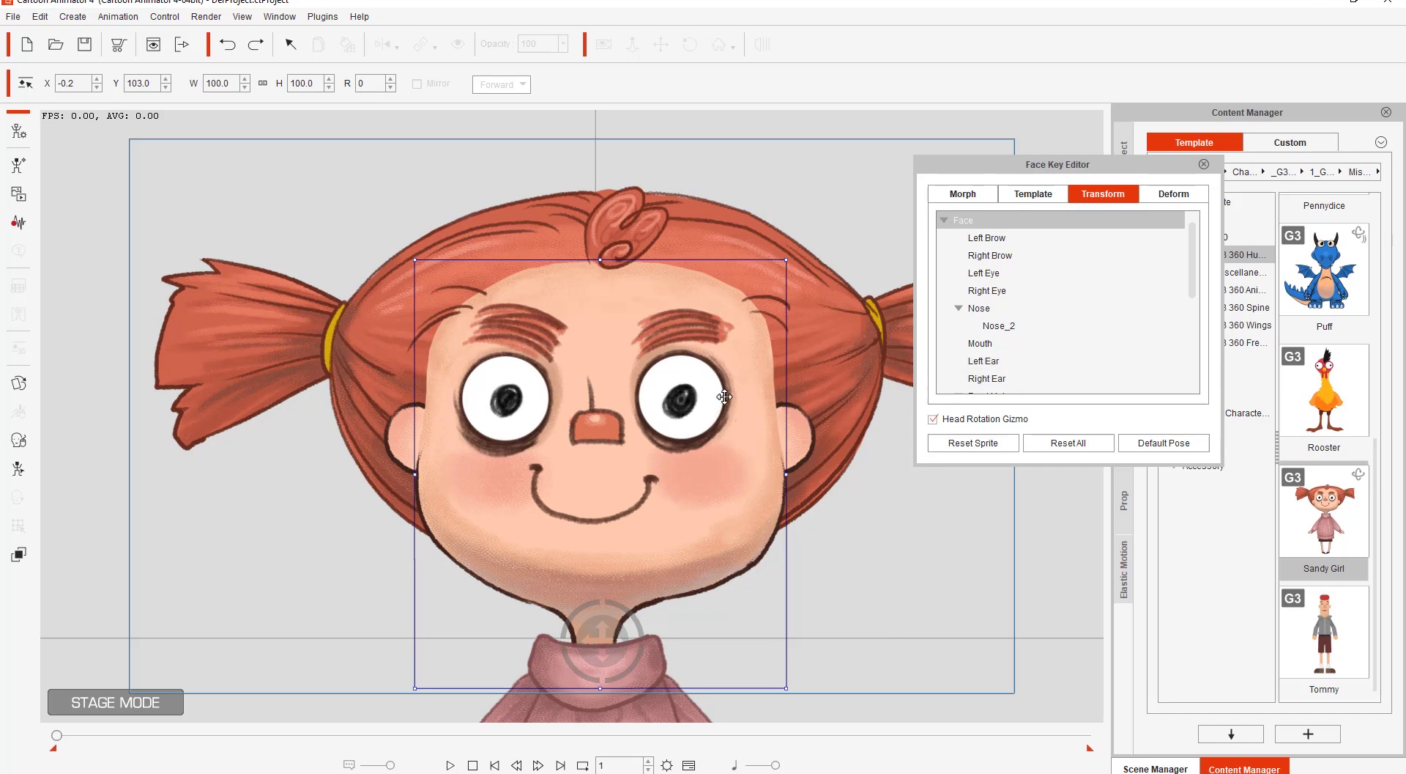
# Step: Try morphing the girl's eyes to shift her gaze, restore the default face key, and close the Face Key Editor
pyautogui.click(981, 201)
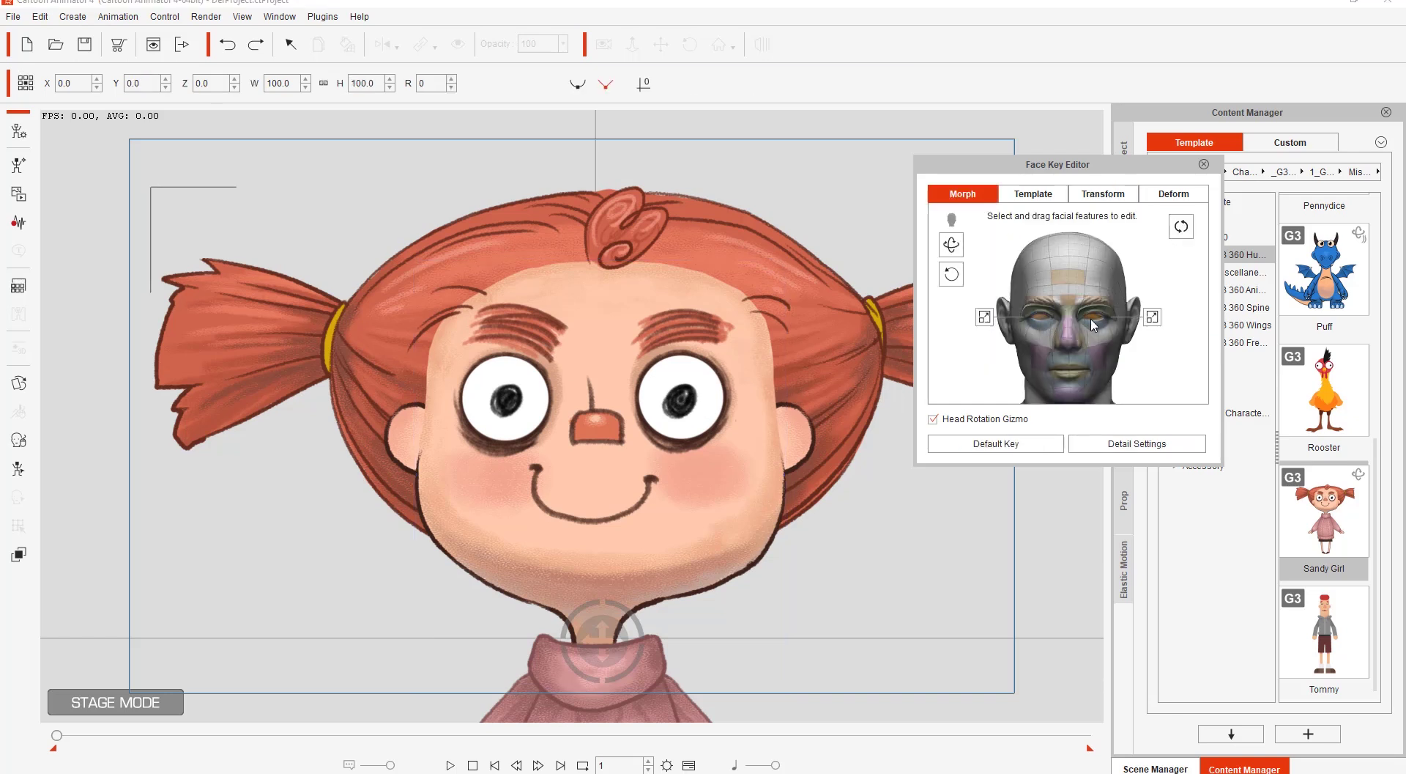
pyautogui.moveTo(1043, 313); pyautogui.dragTo(1101, 366)
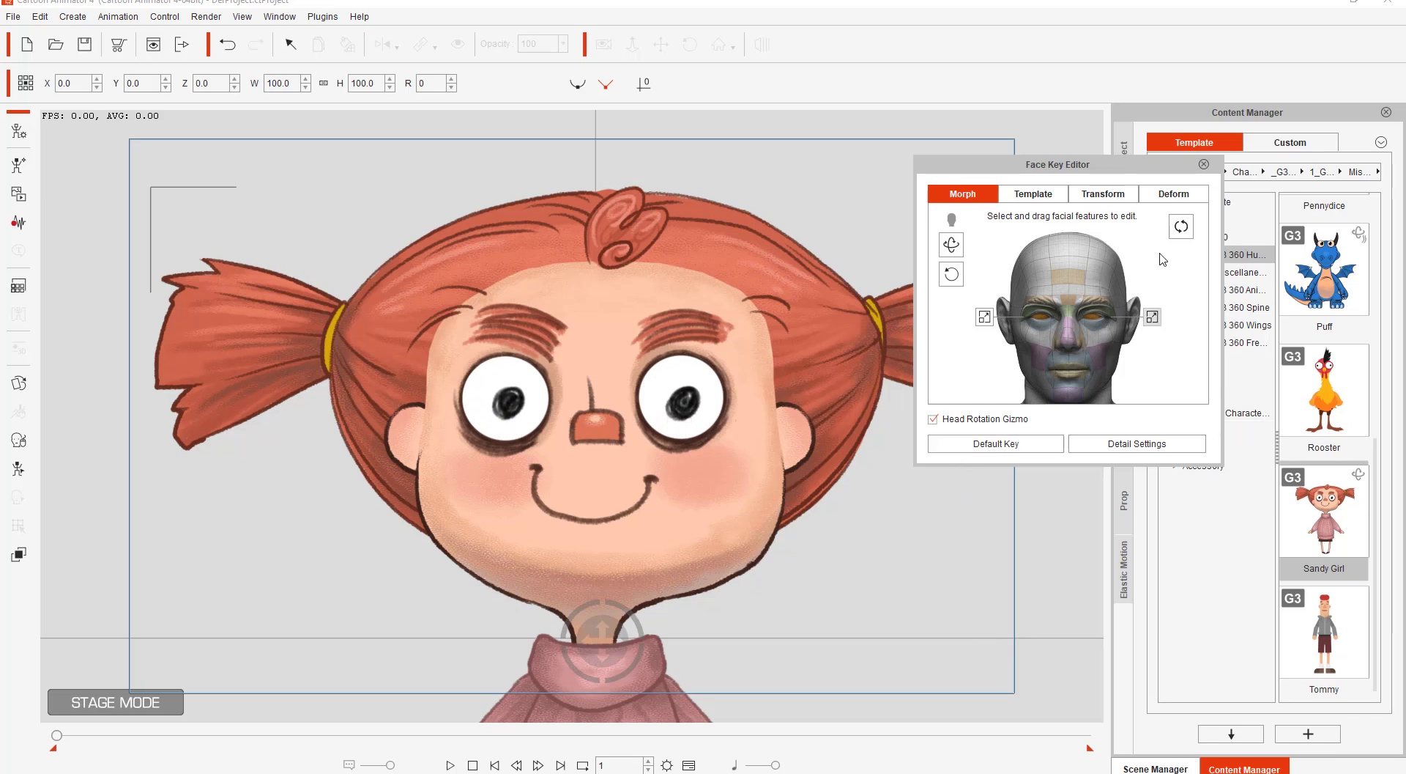
pyautogui.click(1041, 444)
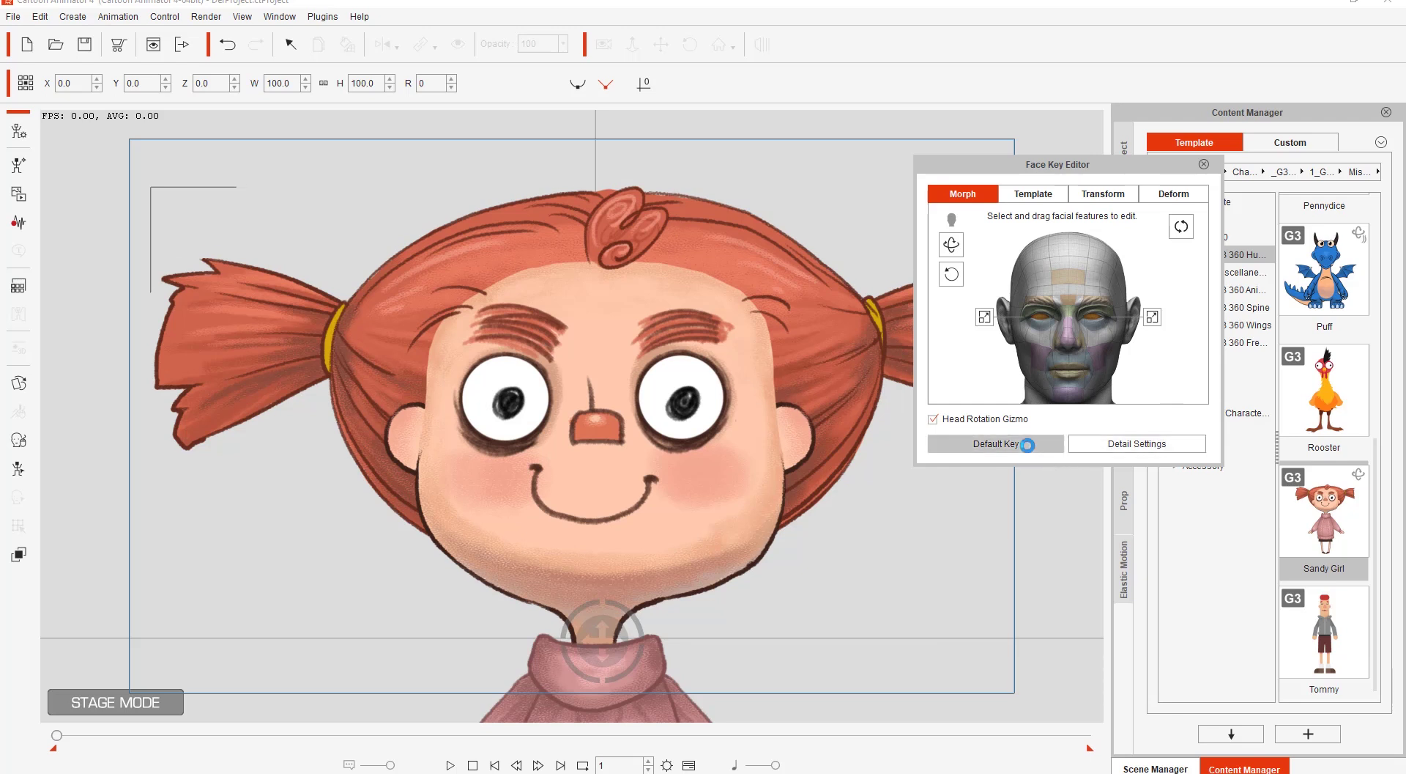
pyautogui.click(1204, 165)
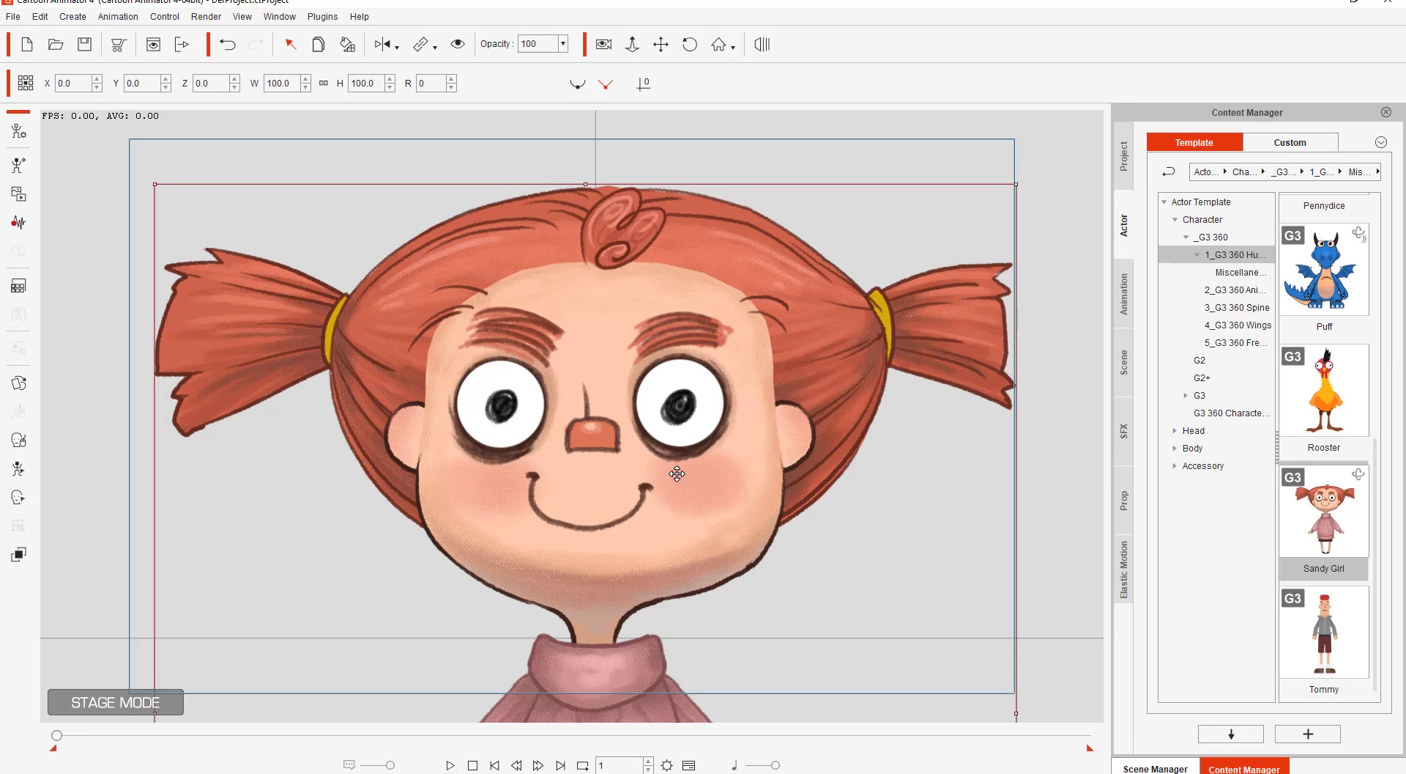
# Step: Replace the girl on the stage with the Sunflower character from the 3_G3 360 Spine template folder
pyautogui.press('Delete')
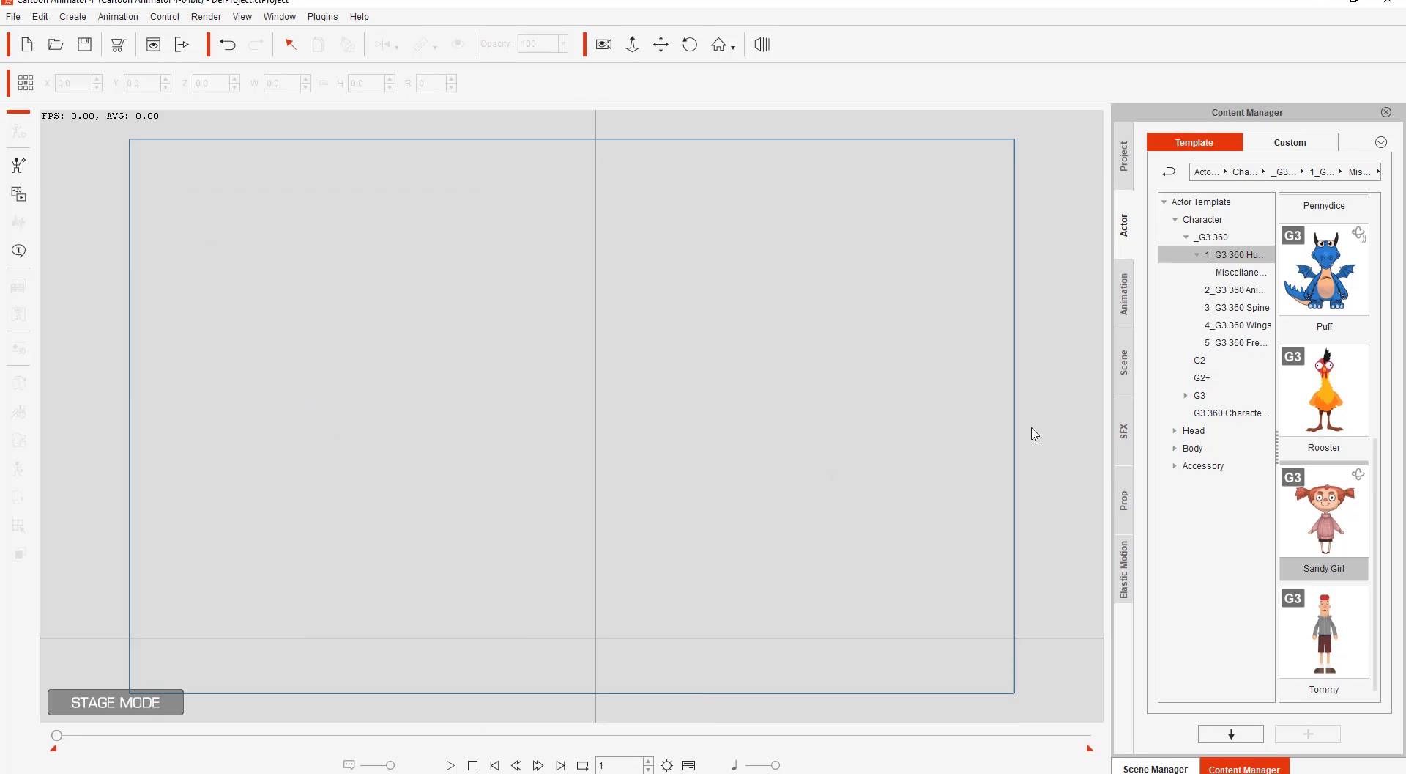
pyautogui.click(1238, 310)
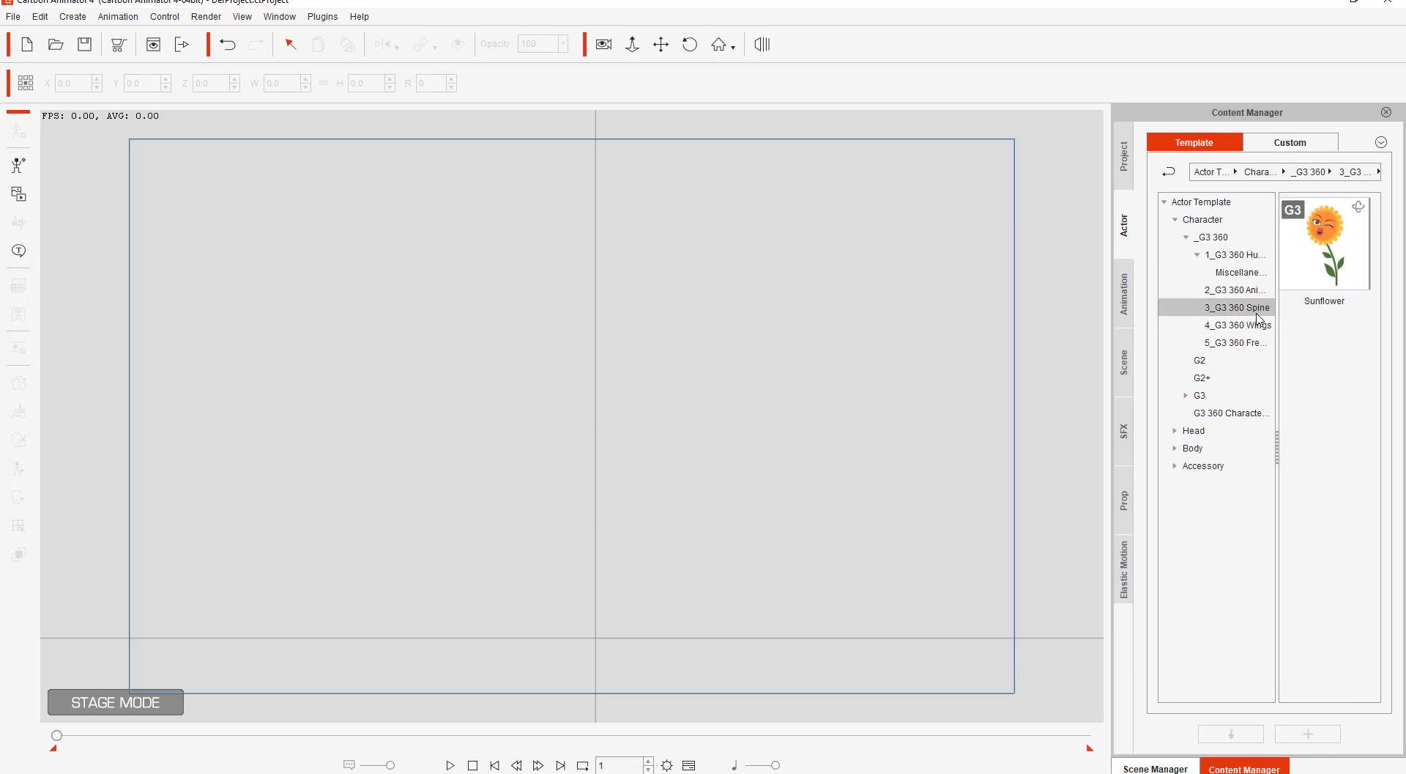
pyautogui.doubleClick(1337, 258)
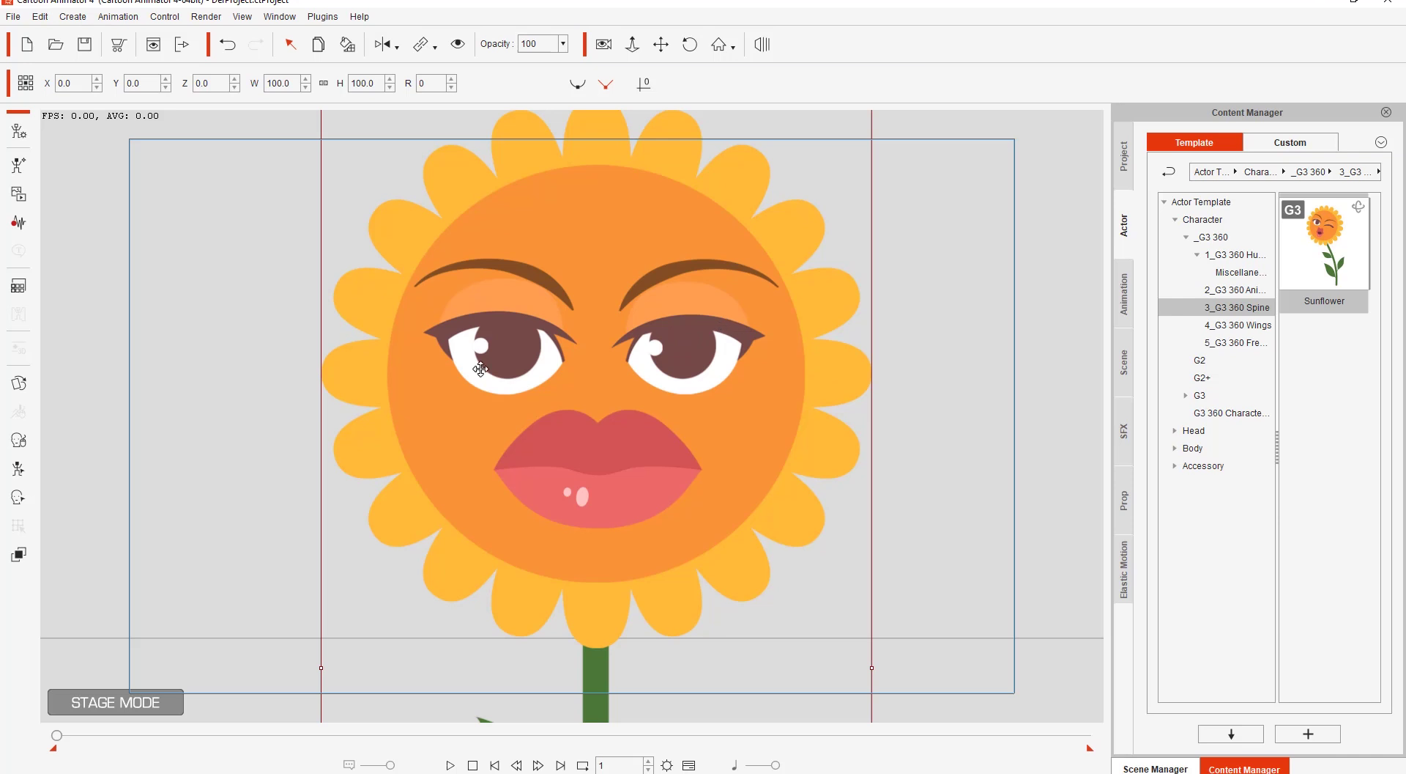
# Step: Test turning the sunflower's head in the Face Key Editor, restore the default face key, and close the editor
pyautogui.click(18, 497)
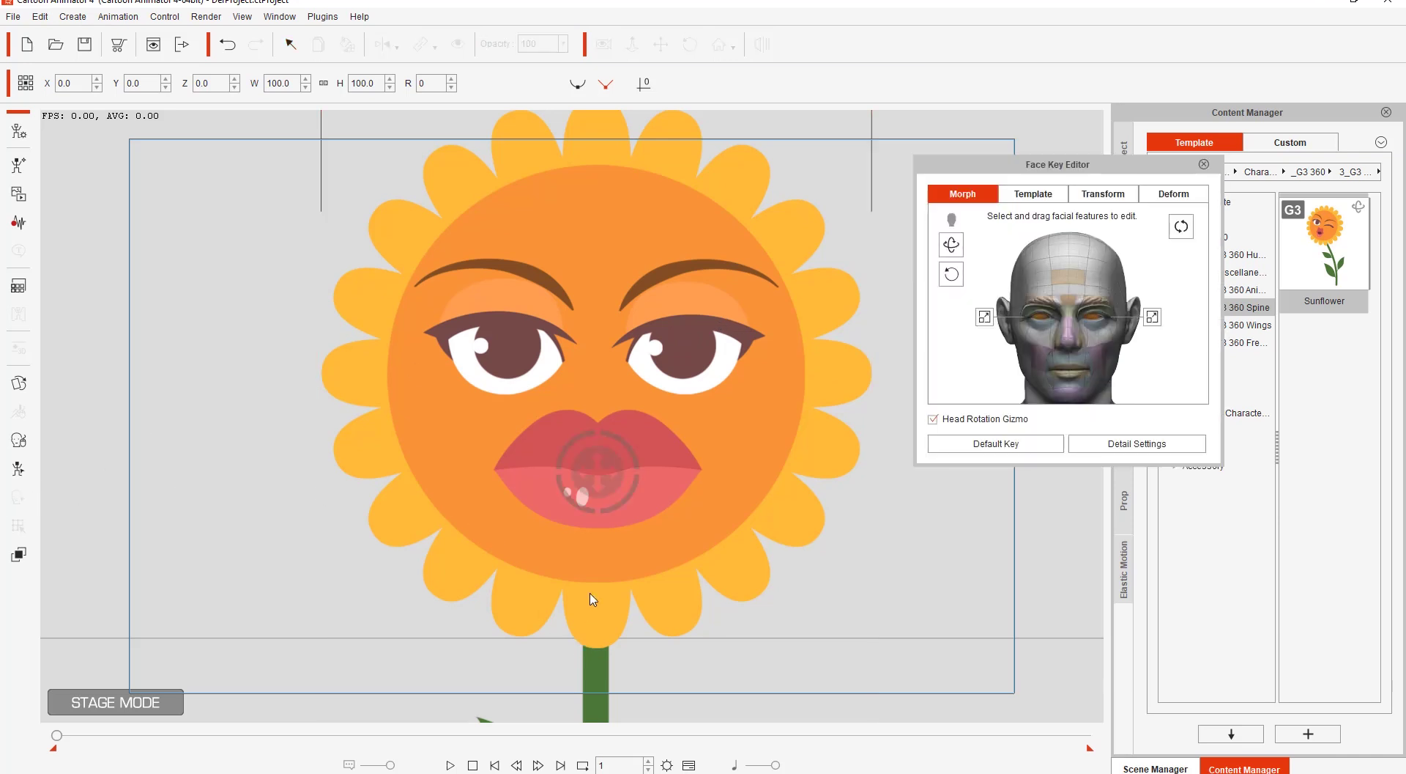
pyautogui.moveTo(600, 473); pyautogui.dragTo(592, 416)
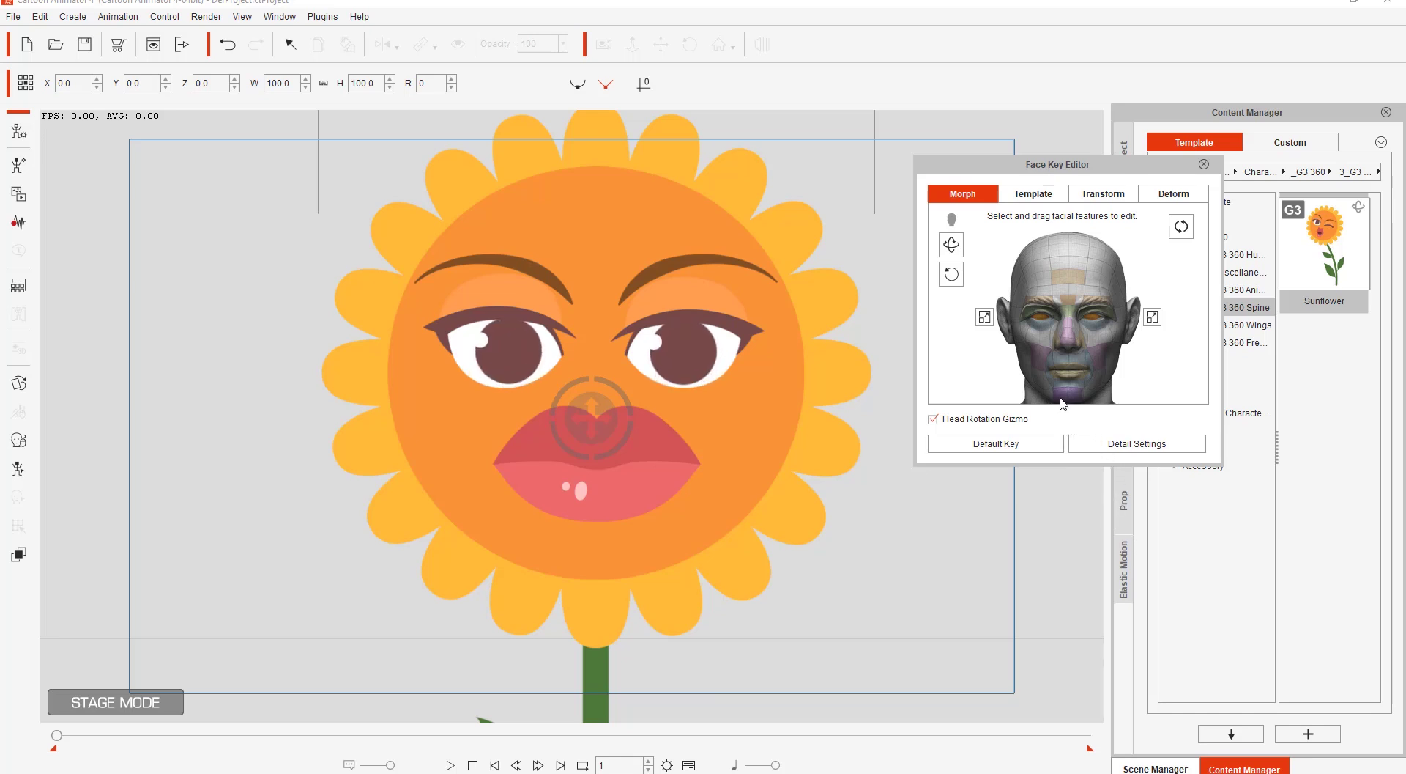
pyautogui.click(1033, 443)
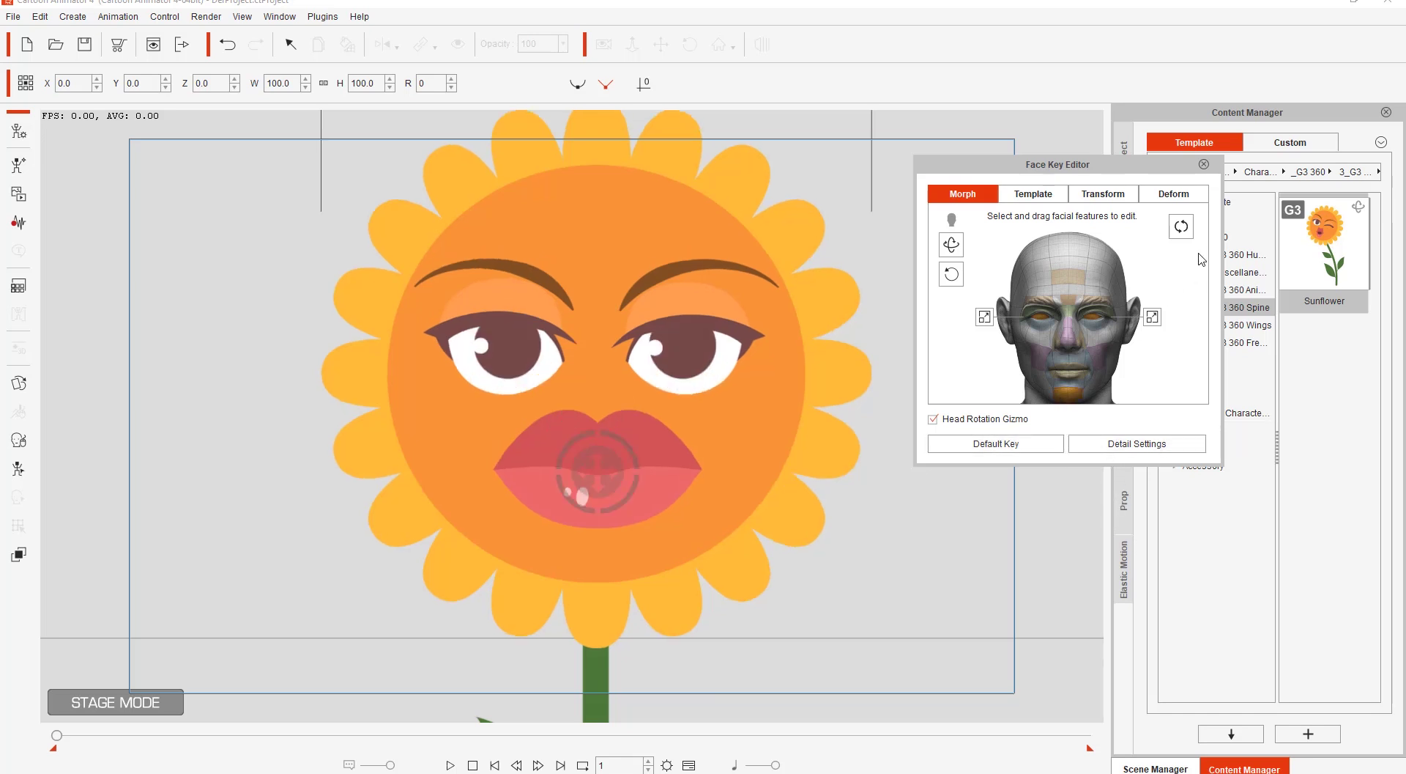
pyautogui.click(1205, 165)
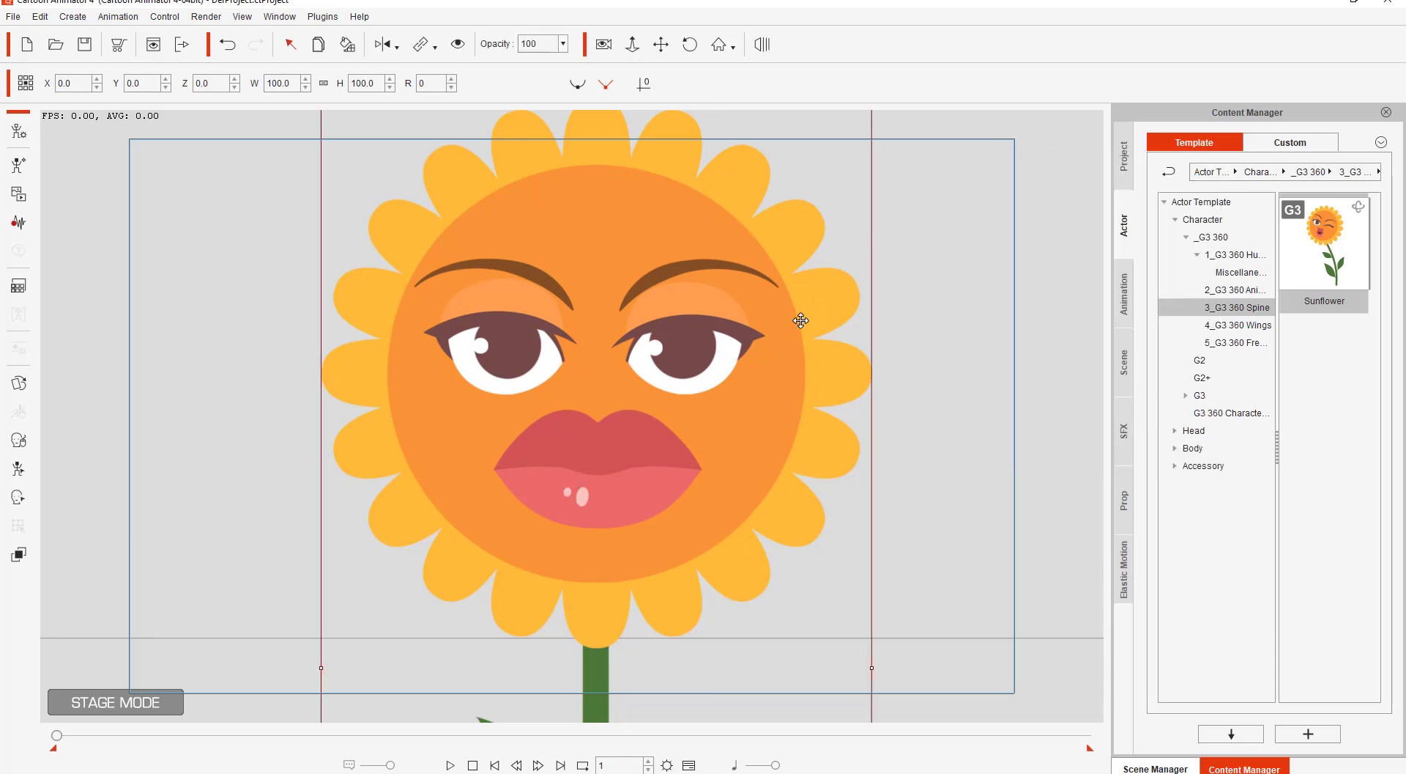
# Step: Open the sunflower in the Composer and show its layer list in the Layer Manager
pyautogui.click(28, 134)
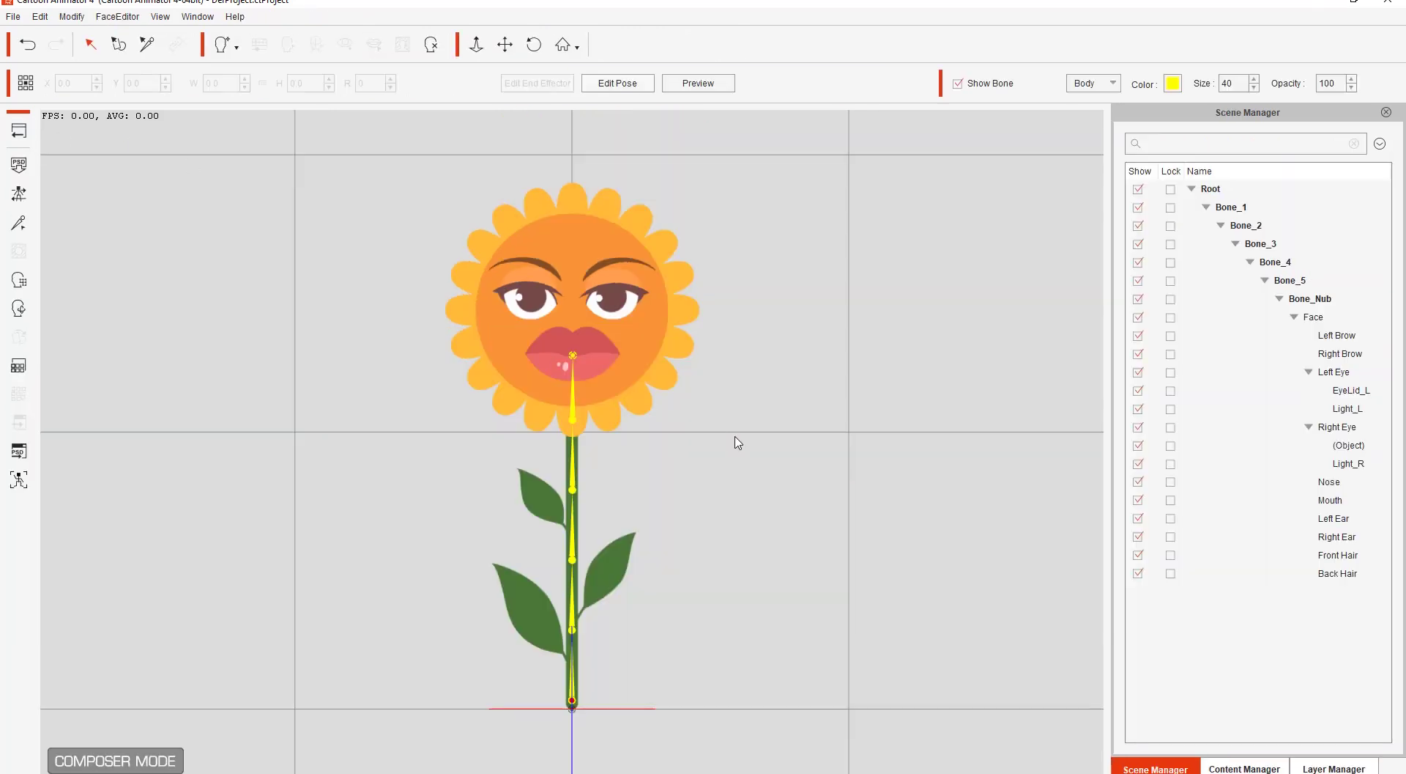
pyautogui.click(1334, 766)
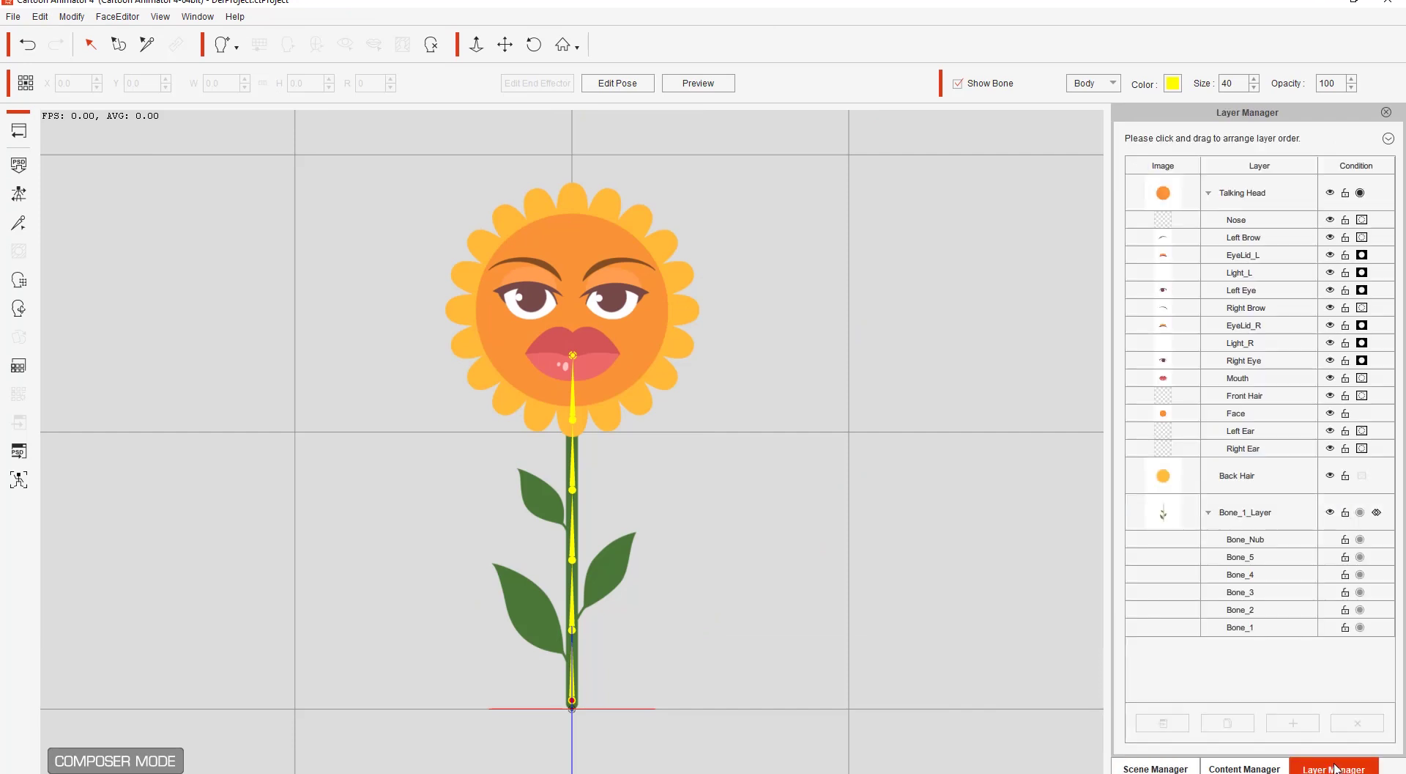
# Step: Examine the EyeLid_L, Light_L and Left Eye layers on the sunflower's face, along with their mask conditions
pyautogui.scroll(6, 756, 410)
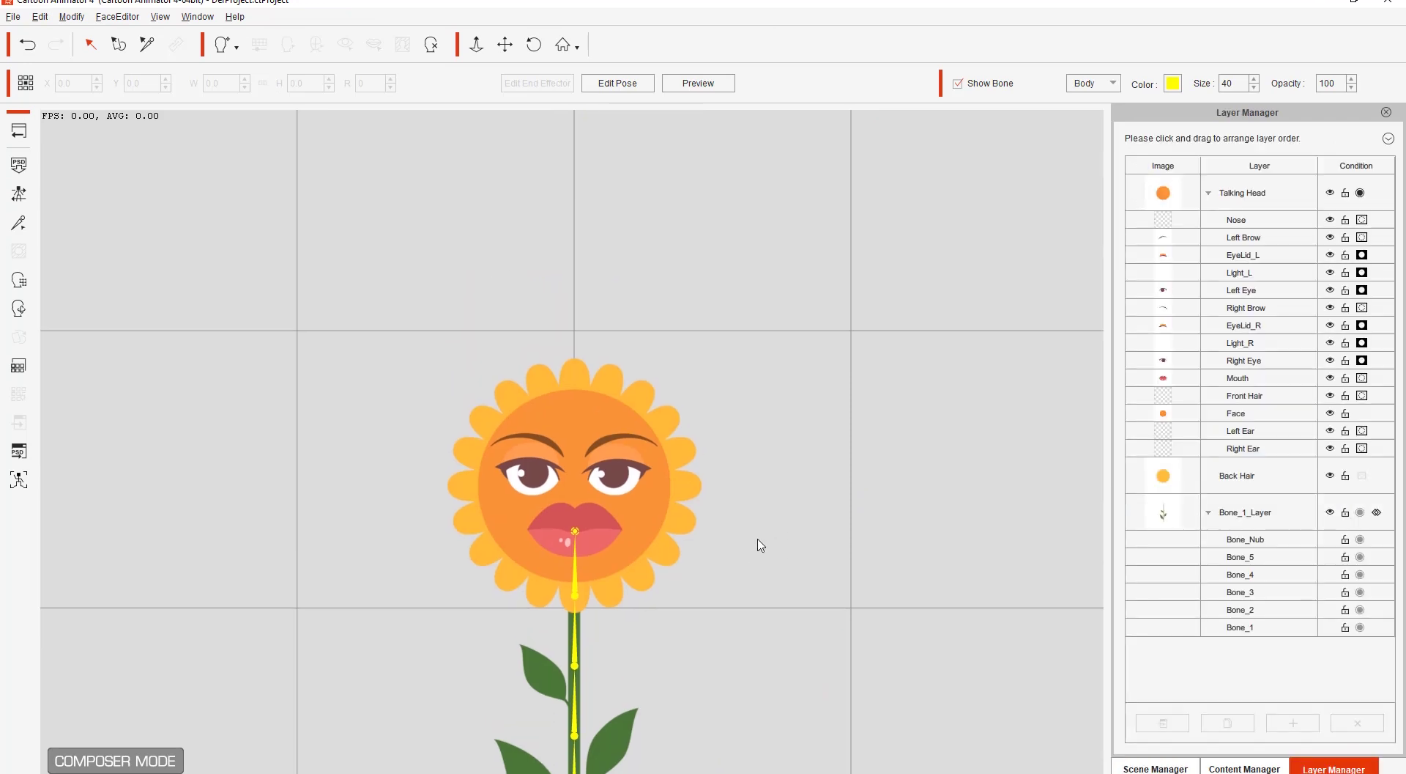
pyautogui.scroll(-4, 864, 268)
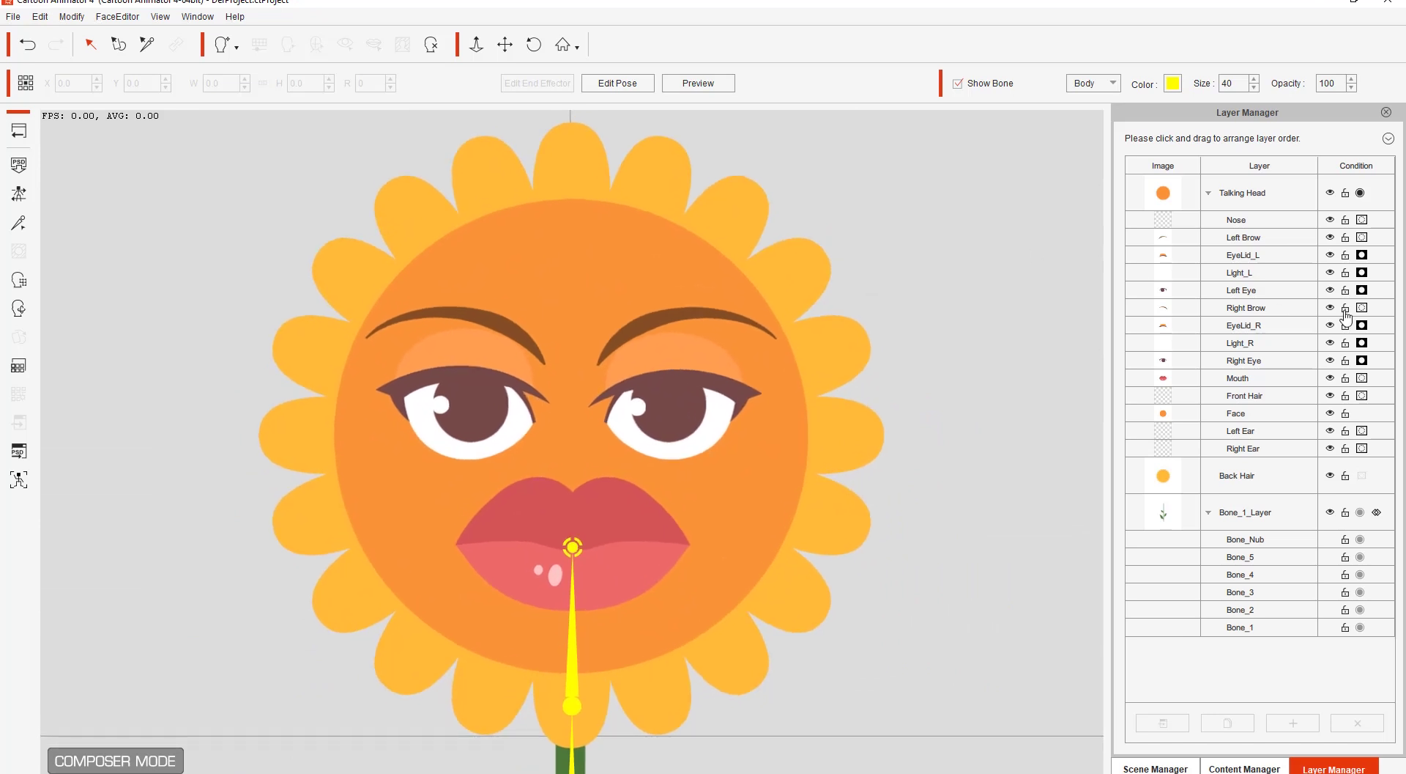
pyautogui.click(1272, 258)
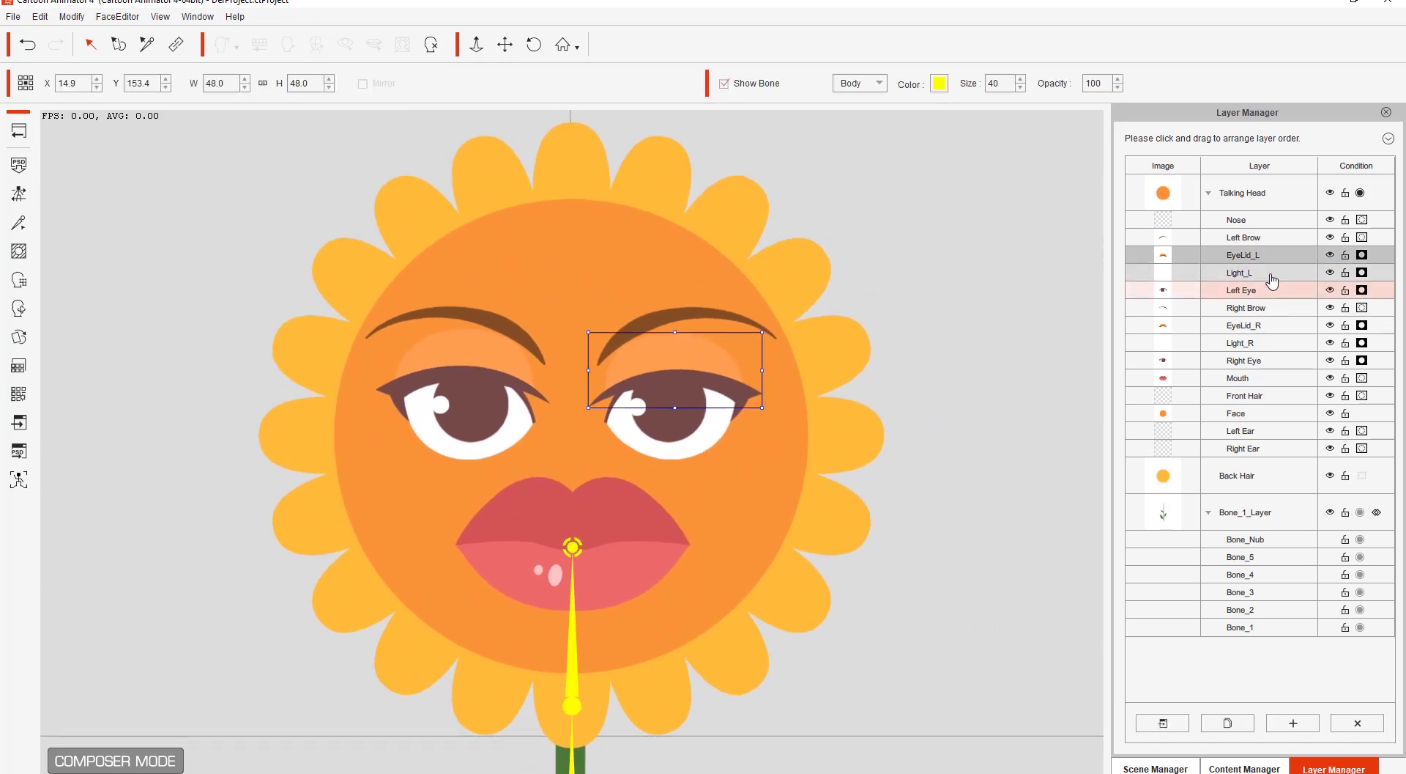
pyautogui.click(1269, 272)
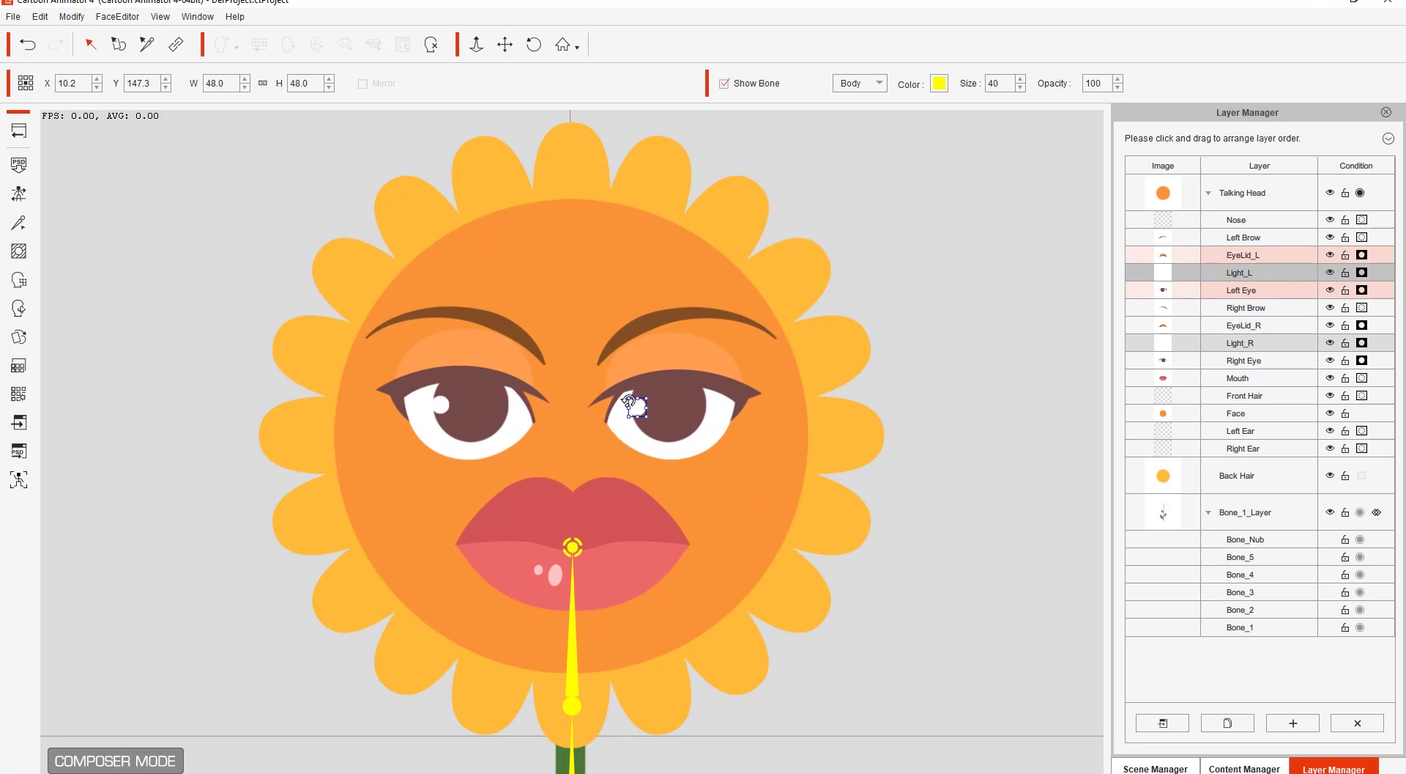
pyautogui.click(1294, 291)
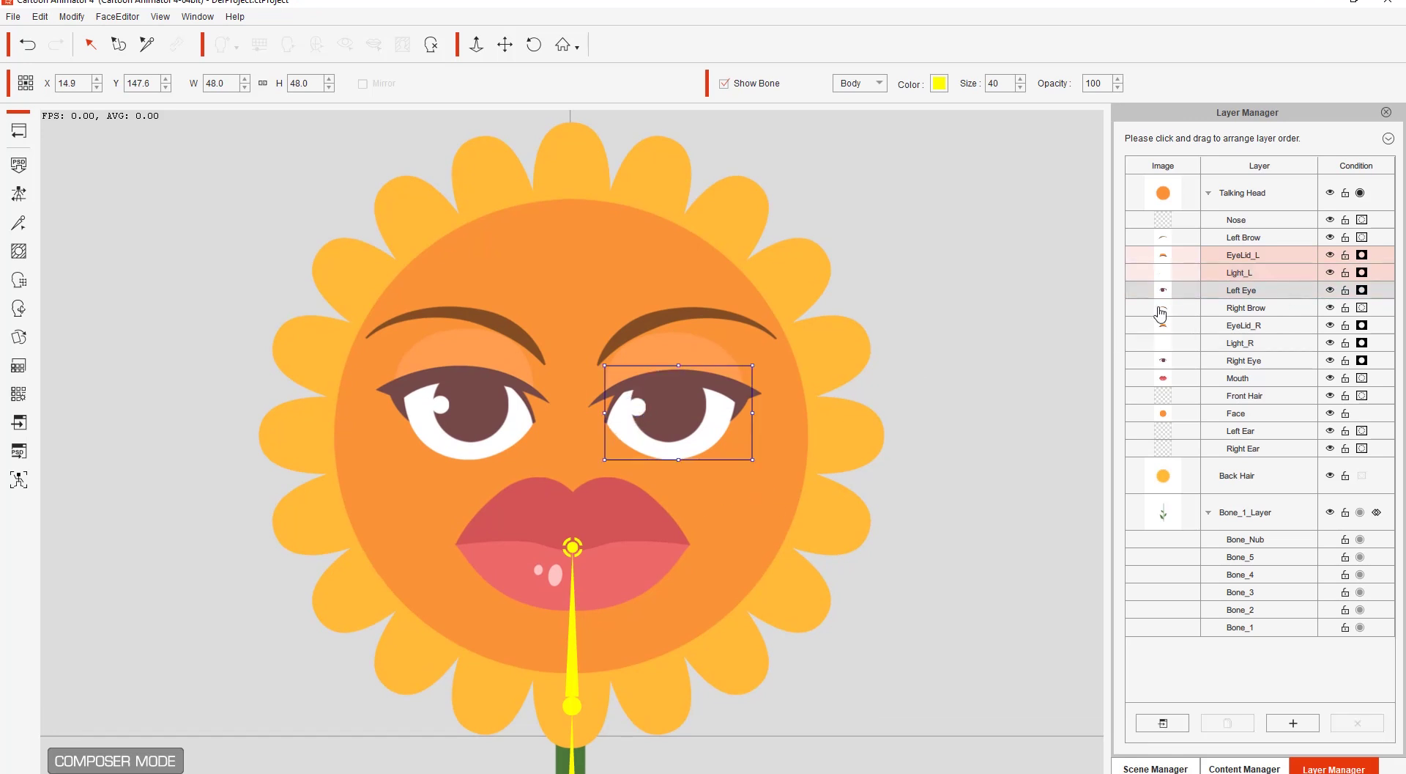
pyautogui.click(1363, 273)
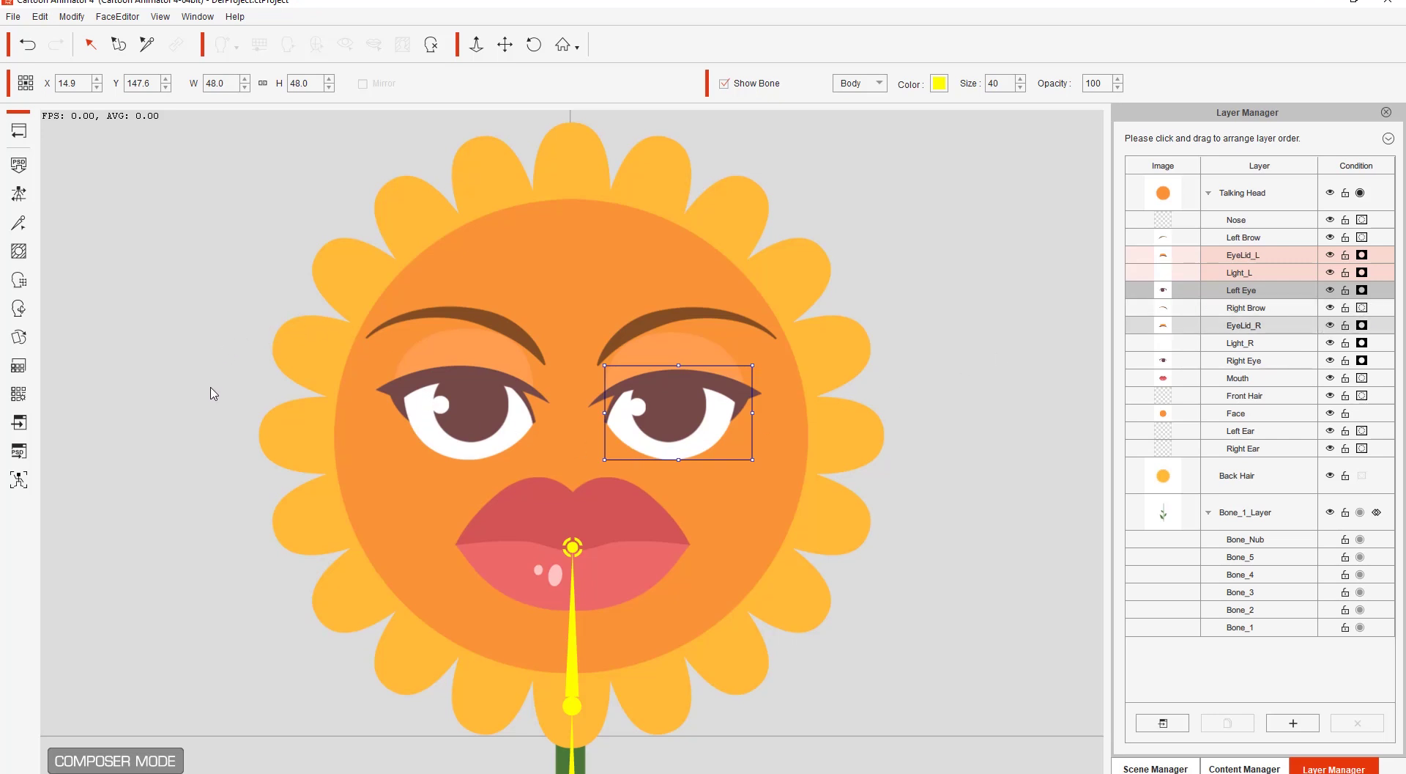
# Step: Open the 360 Head Creator for the sunflower and preview the head turning in different directions
pyautogui.click(19, 308)
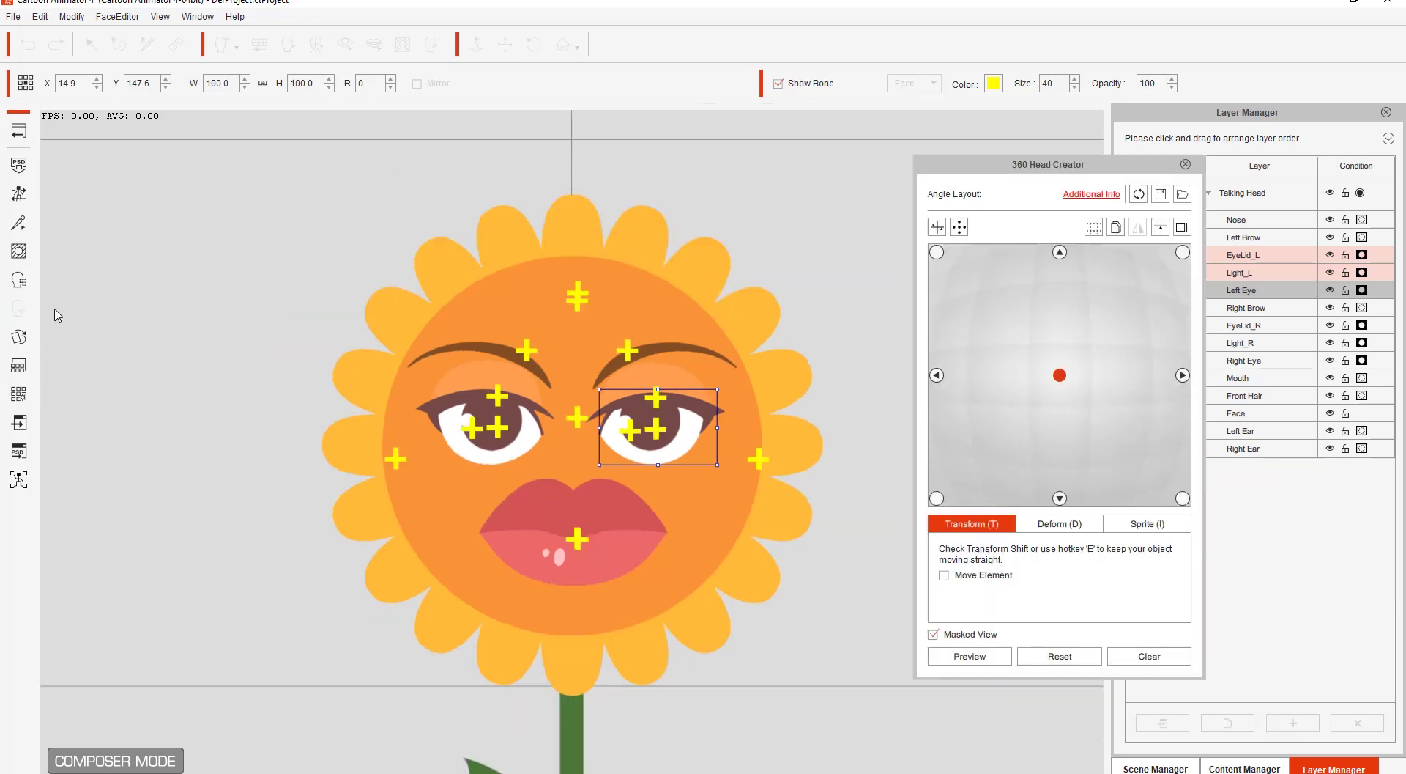
pyautogui.click(974, 654)
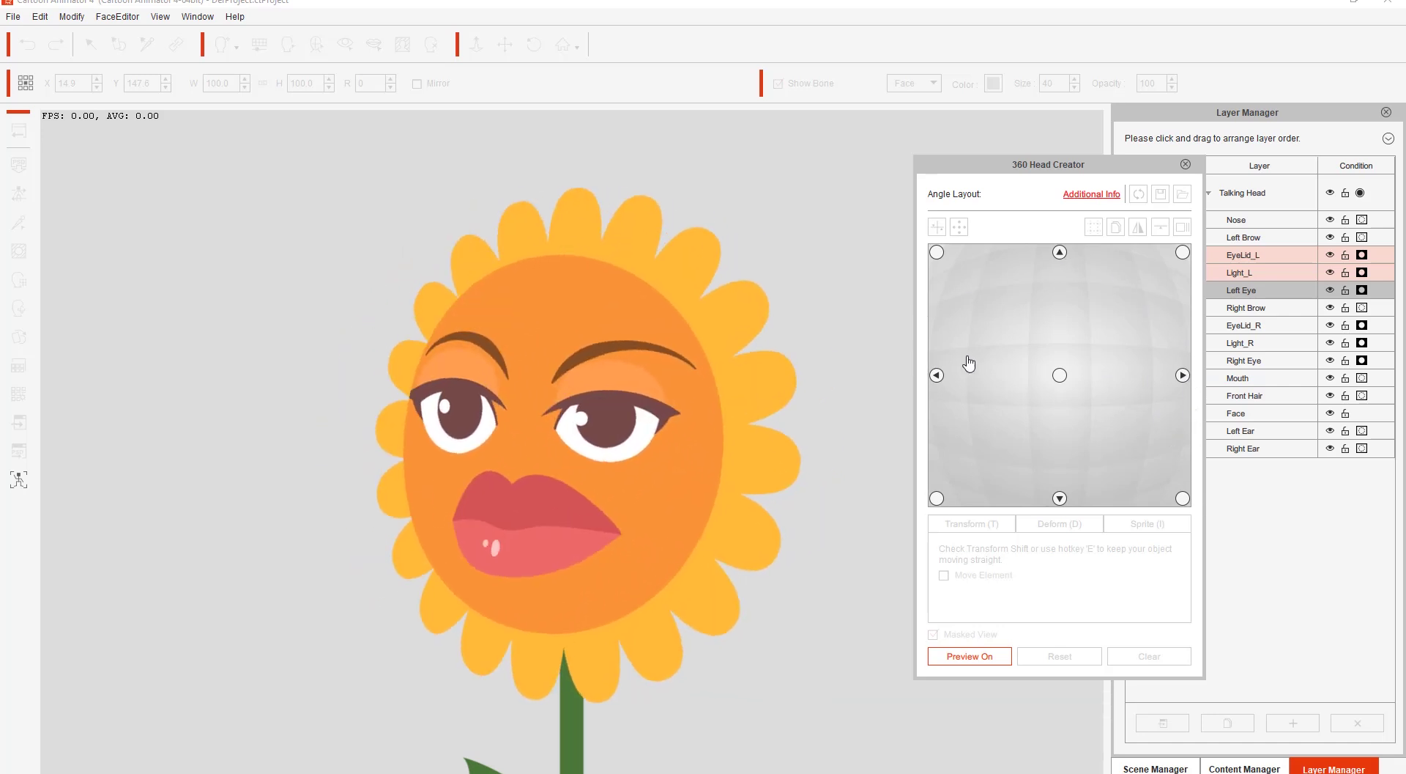
pyautogui.click(980, 658)
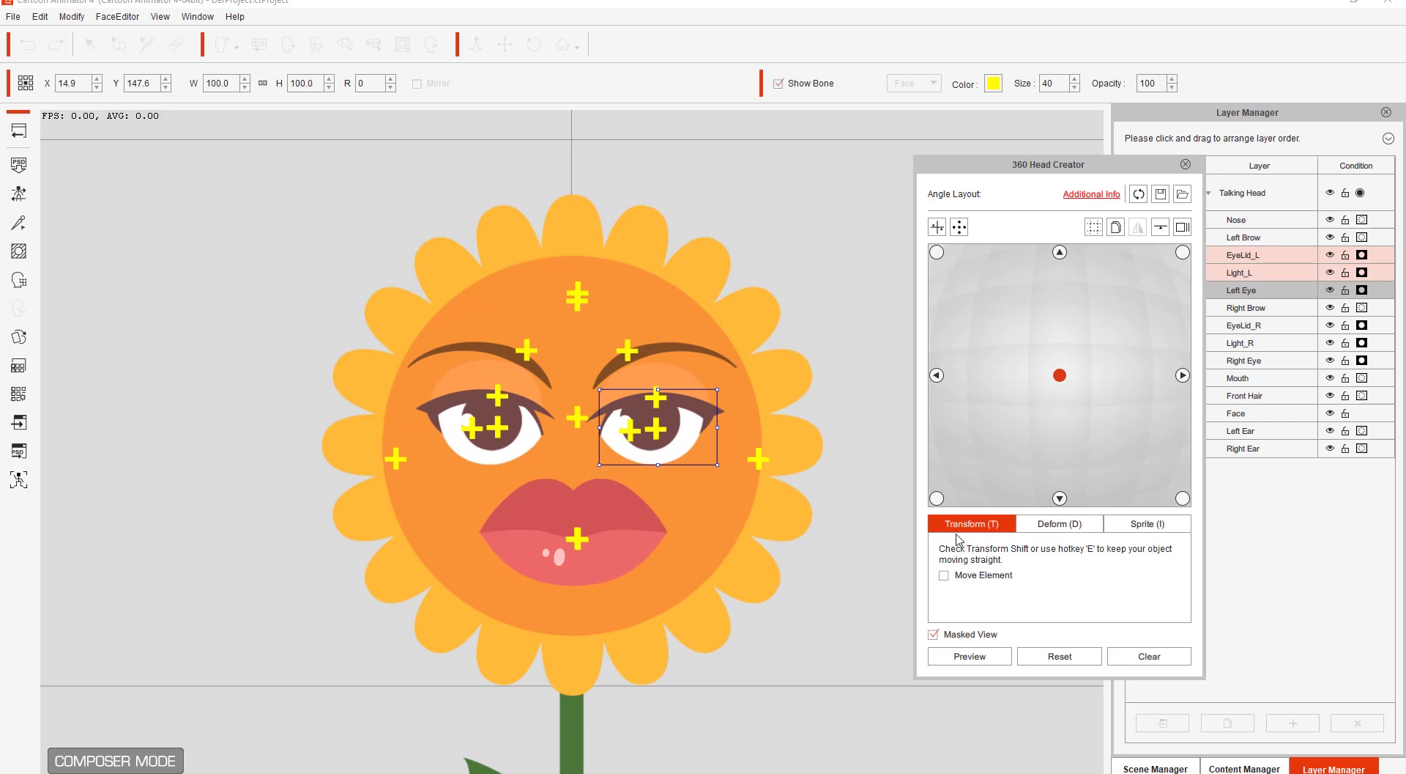
# Step: Open the Quick Head Turn Setup and toggle masking of the Left Brow layer off and back on for the right-facing angle
pyautogui.click(937, 227)
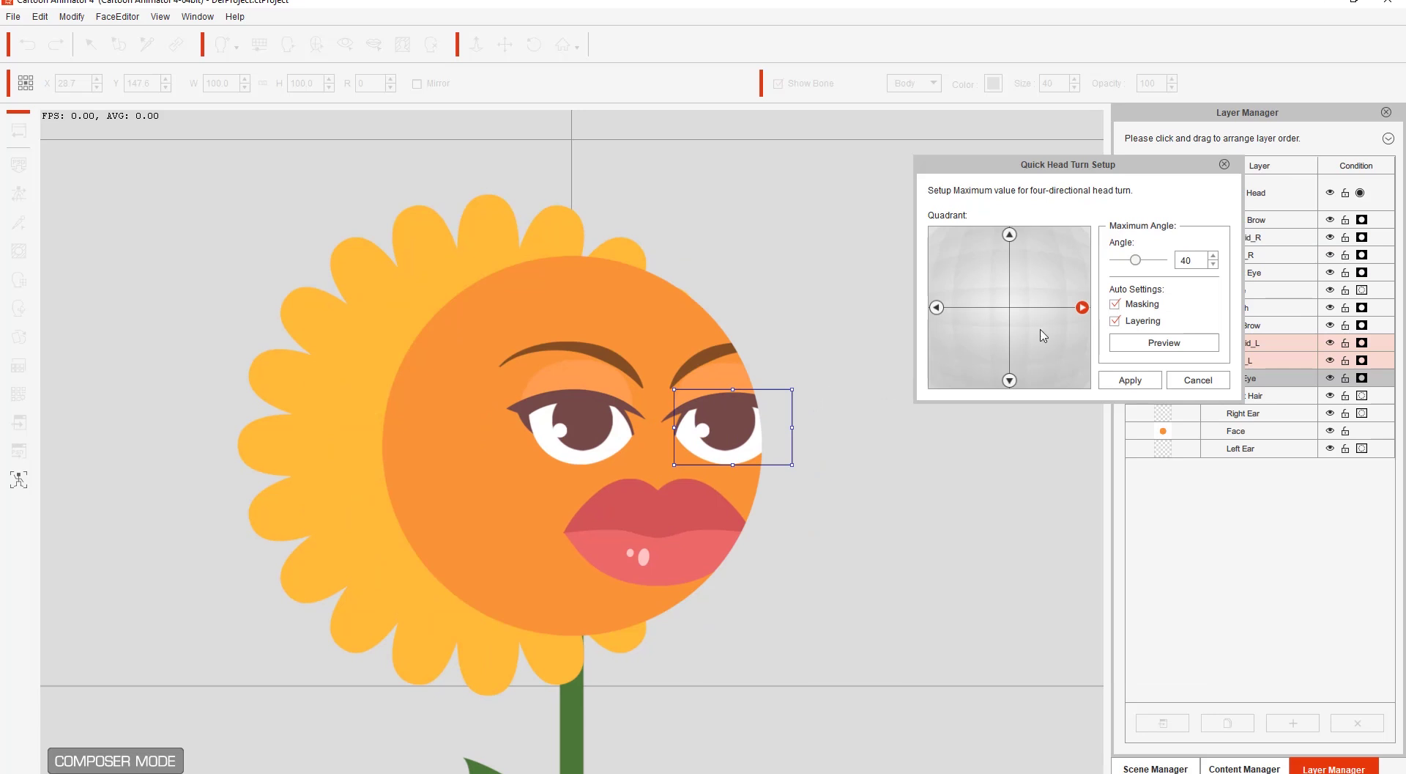
pyautogui.moveTo(1153, 172); pyautogui.dragTo(996, 119)
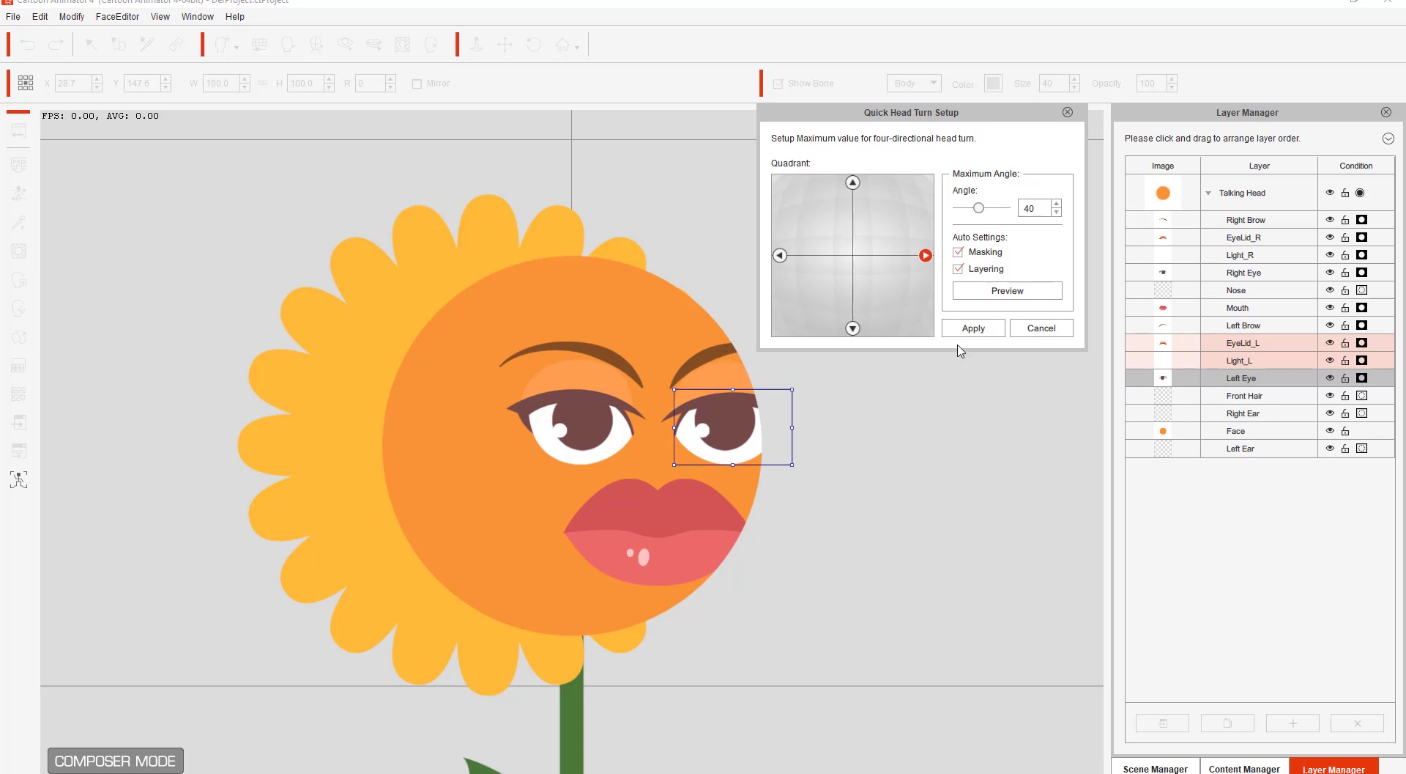
pyautogui.click(1258, 330)
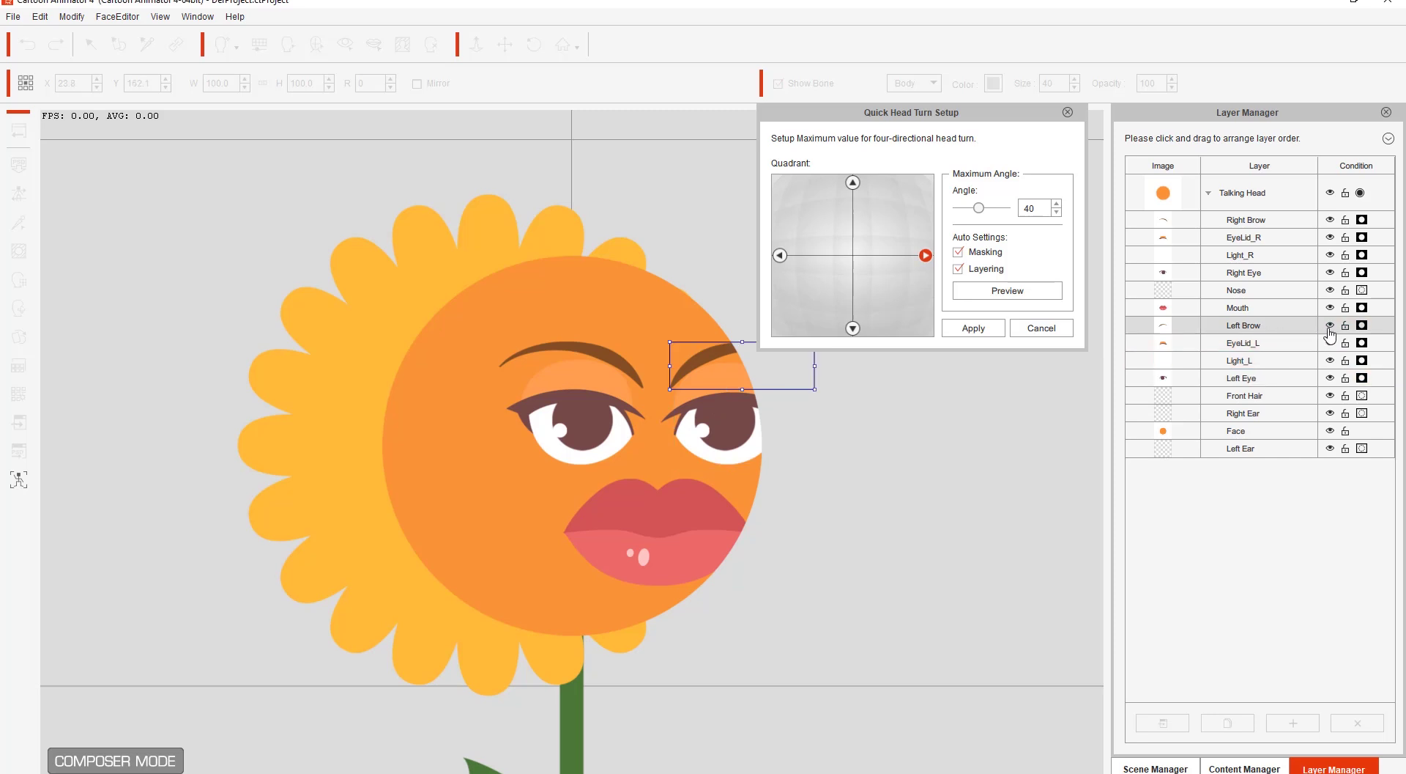
pyautogui.click(1364, 331)
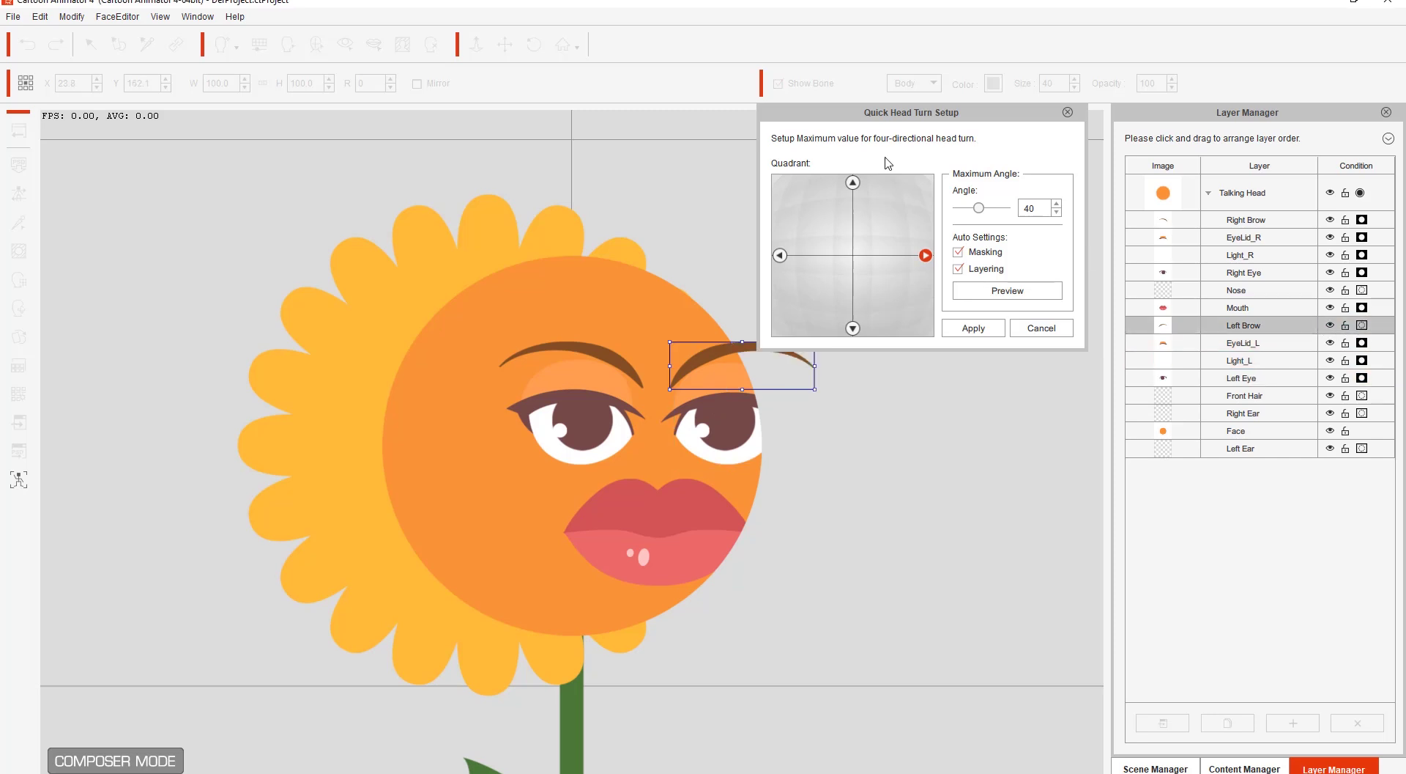
pyautogui.moveTo(919, 118); pyautogui.dragTo(931, 87)
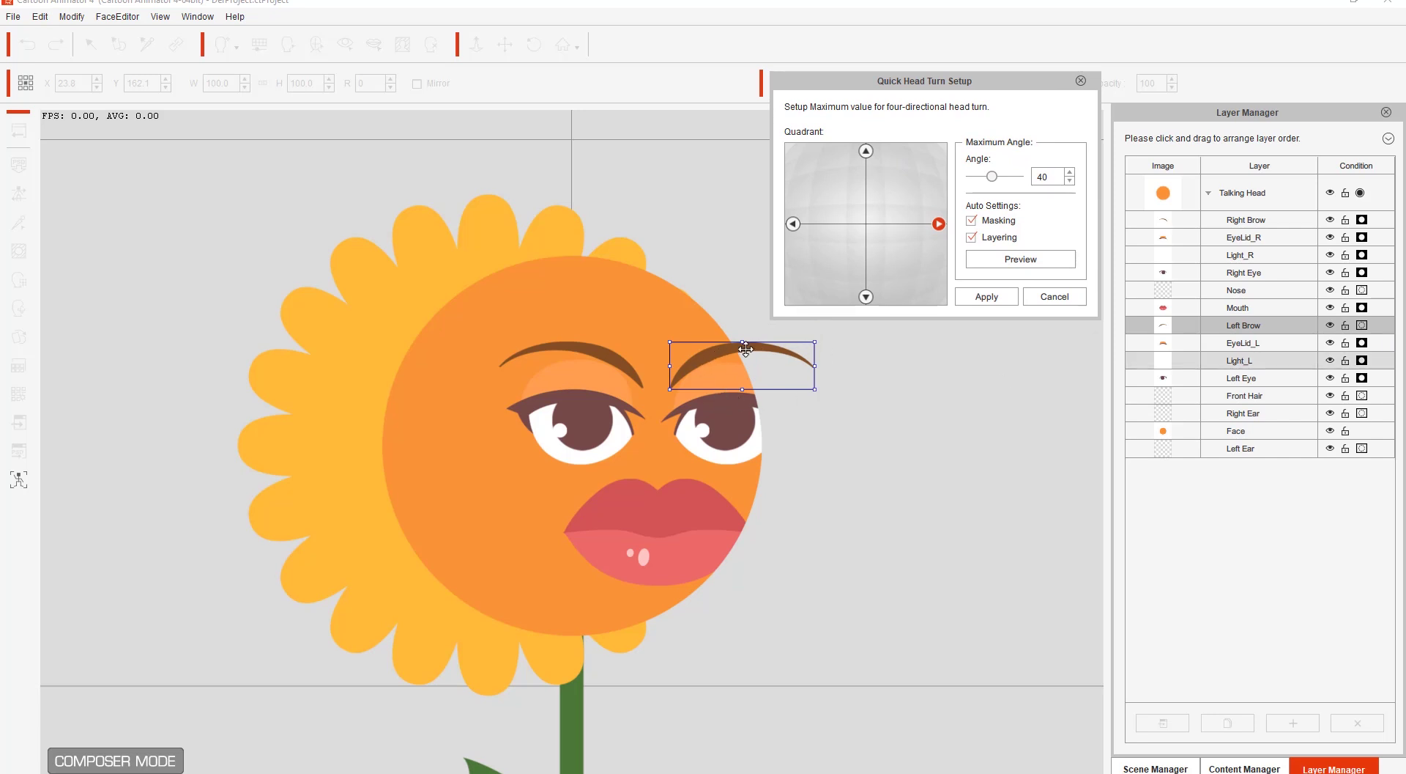
pyautogui.click(1362, 326)
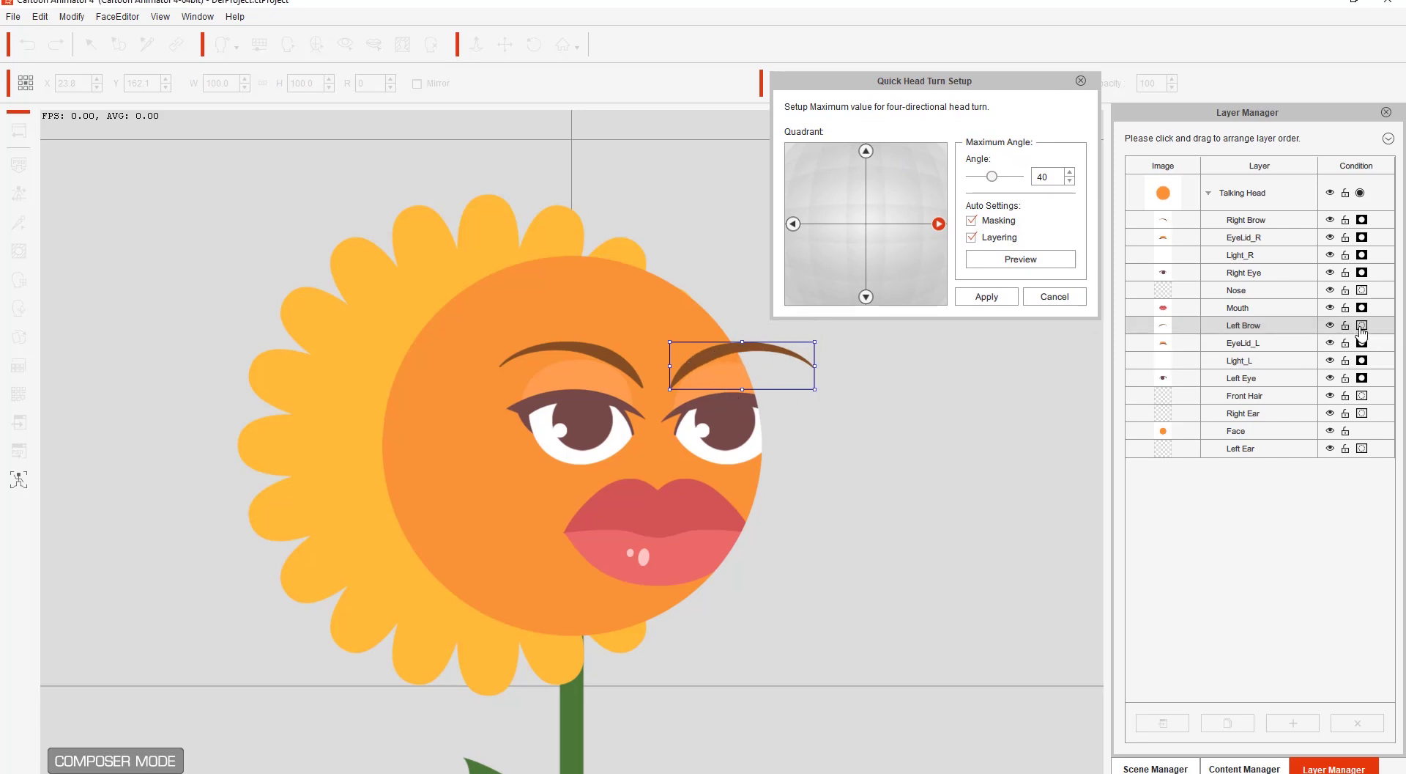
# Step: Toggle masking of the EyeLid_R and Right Eye layers off and on for the left-facing angle, and cancel the head turn setup
pyautogui.click(793, 223)
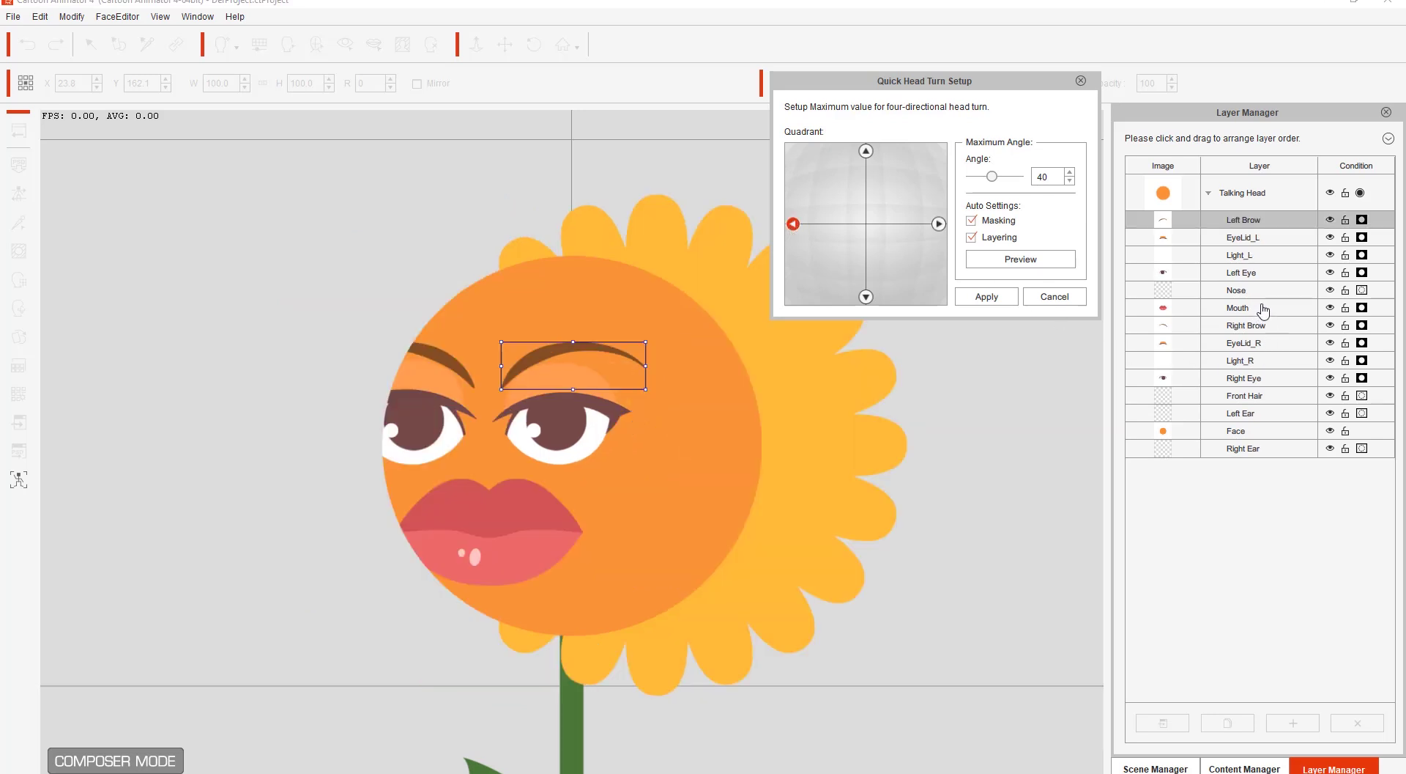
pyautogui.click(1362, 342)
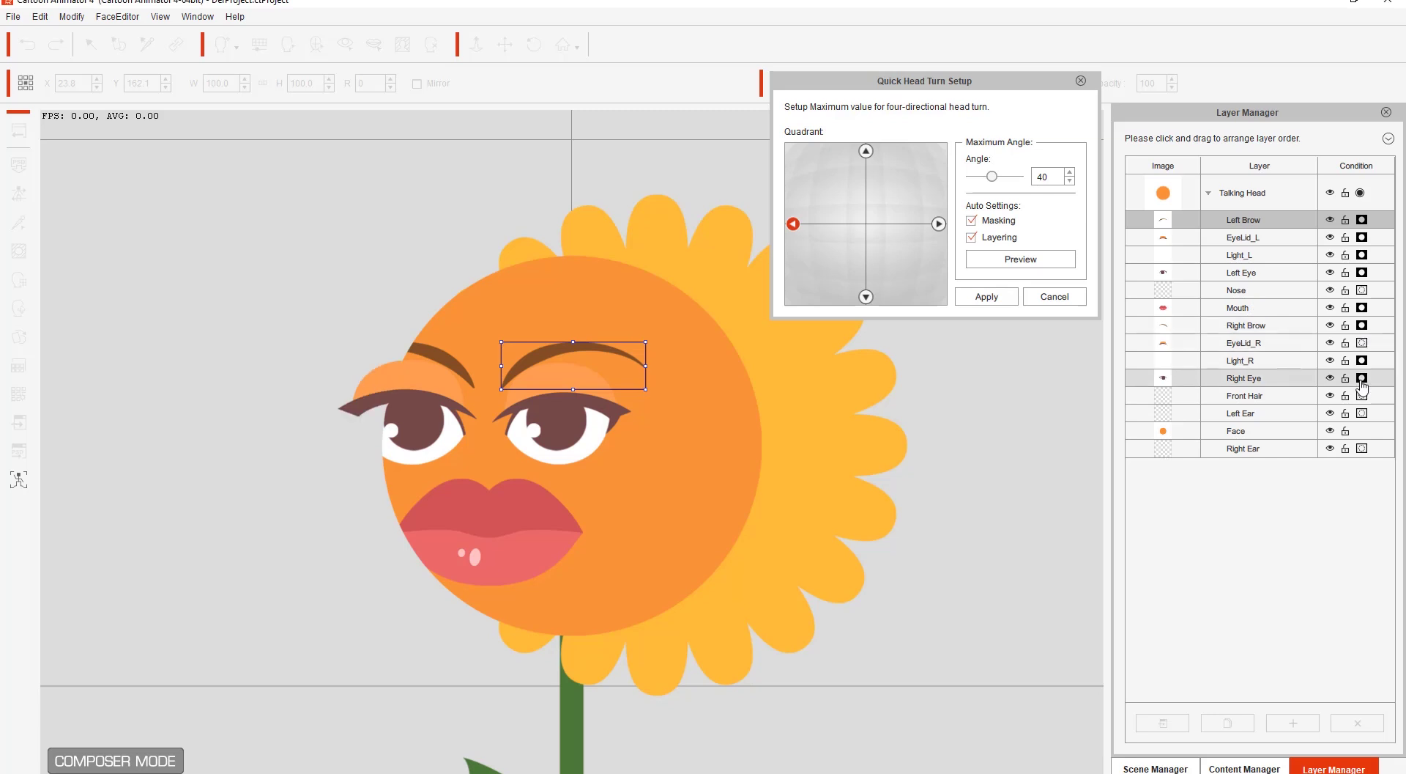
pyautogui.click(1362, 378)
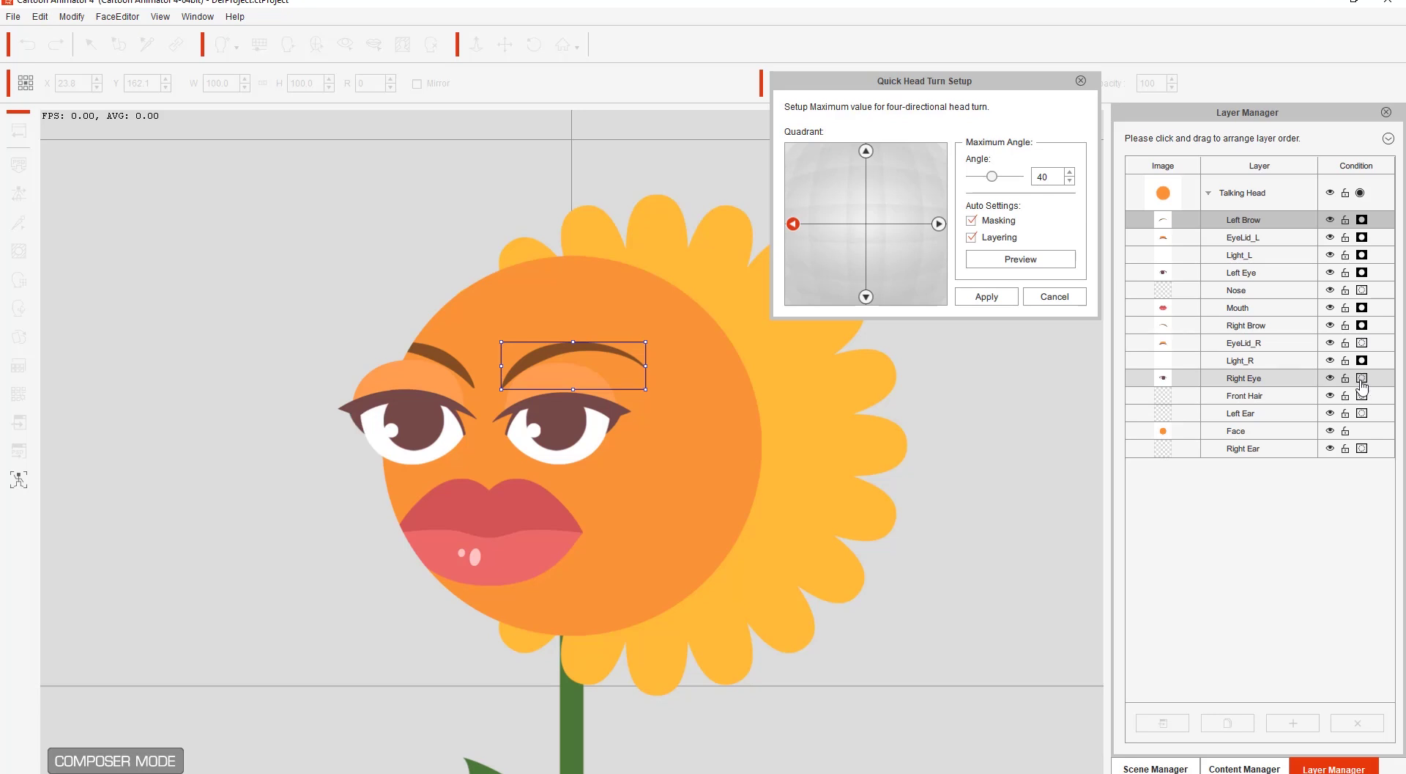
pyautogui.click(1361, 378)
pyautogui.click(1361, 344)
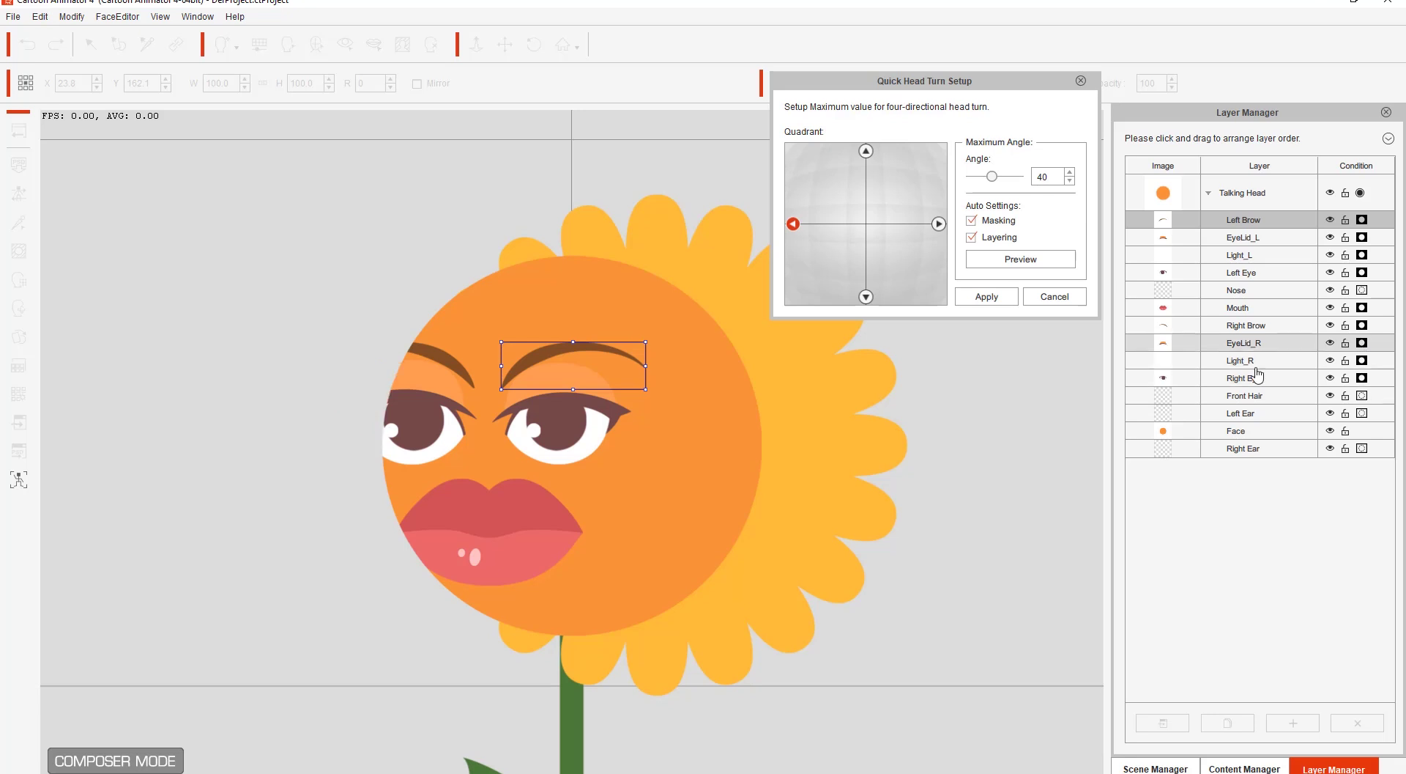
pyautogui.click(1076, 299)
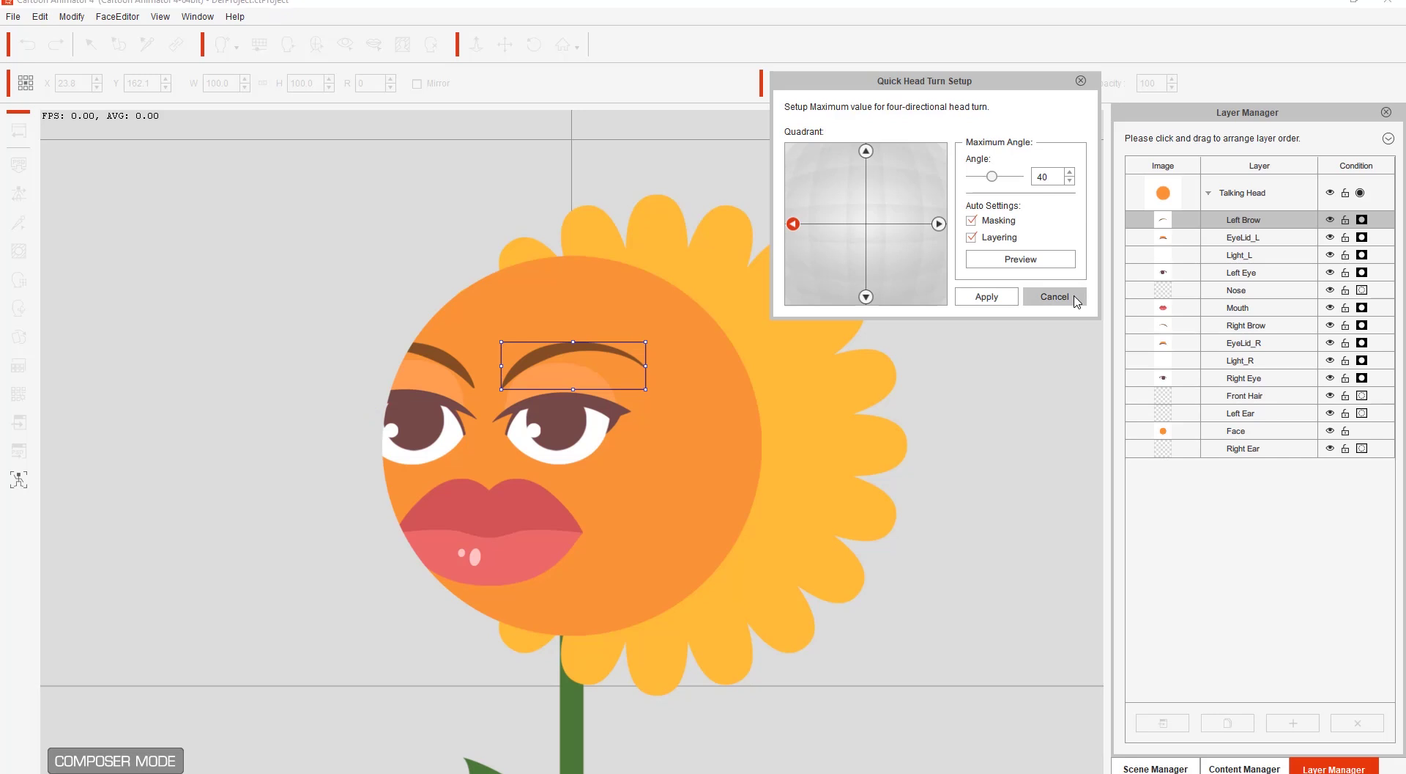
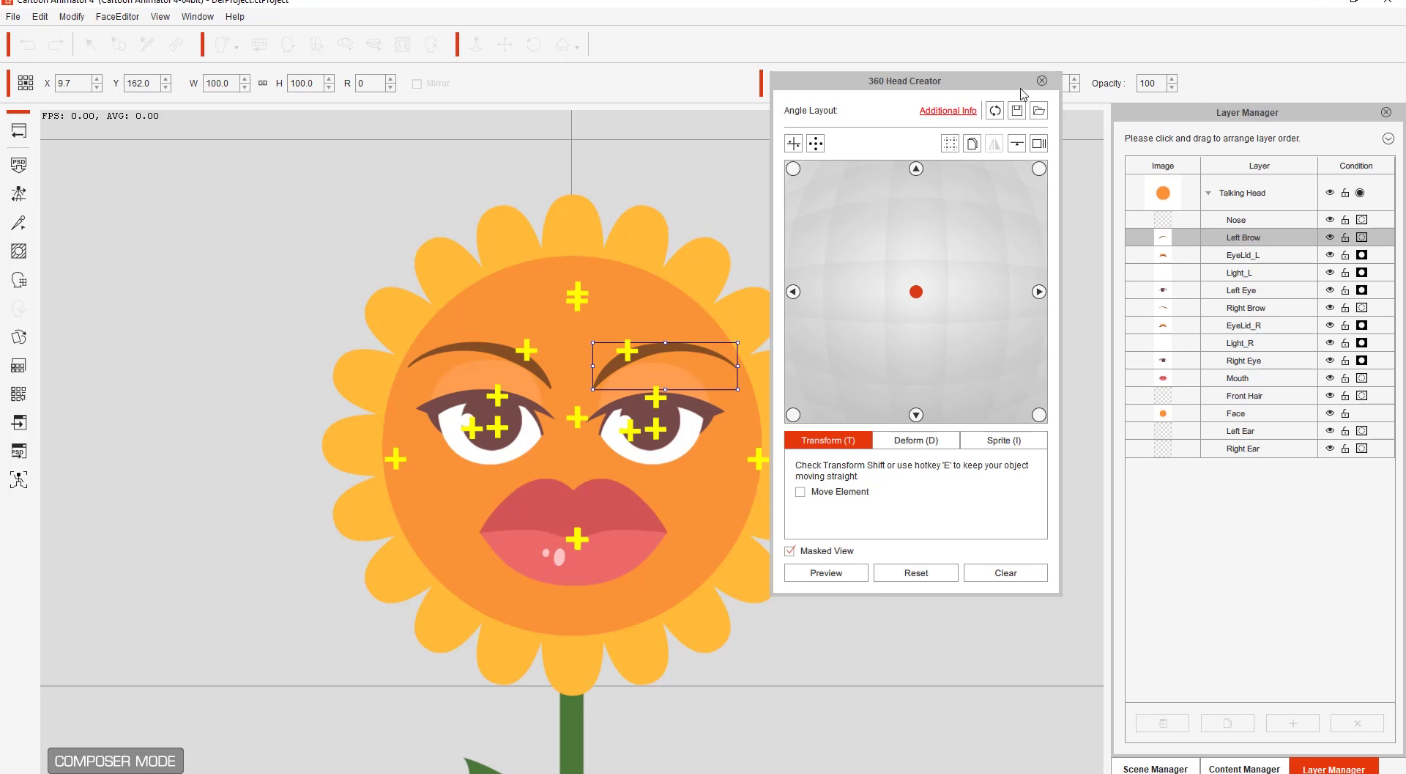
# Step: Close the 360 Head Creator and send the sunflower head and body to Photoshop in one PSD at image scale 4.4
pyautogui.click(1042, 82)
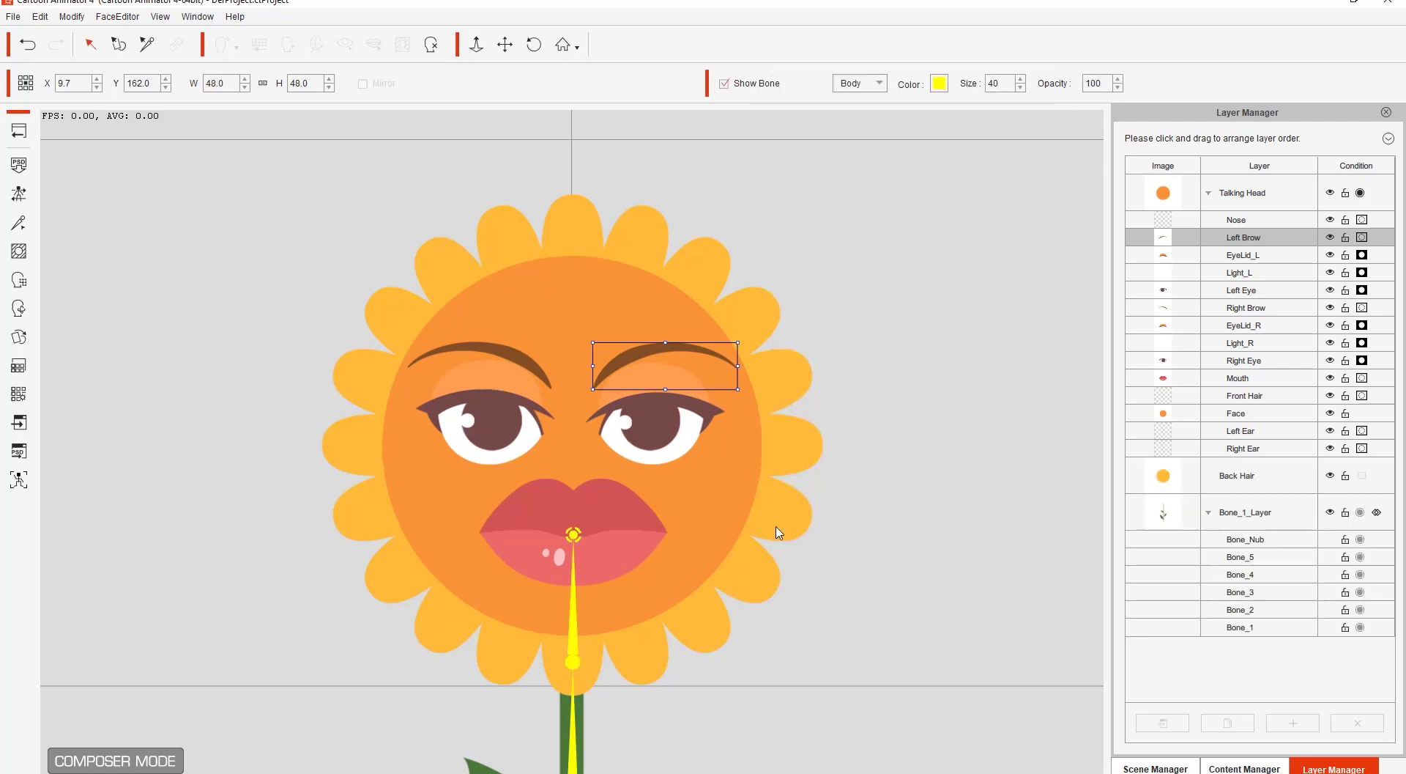
pyautogui.click(701, 542)
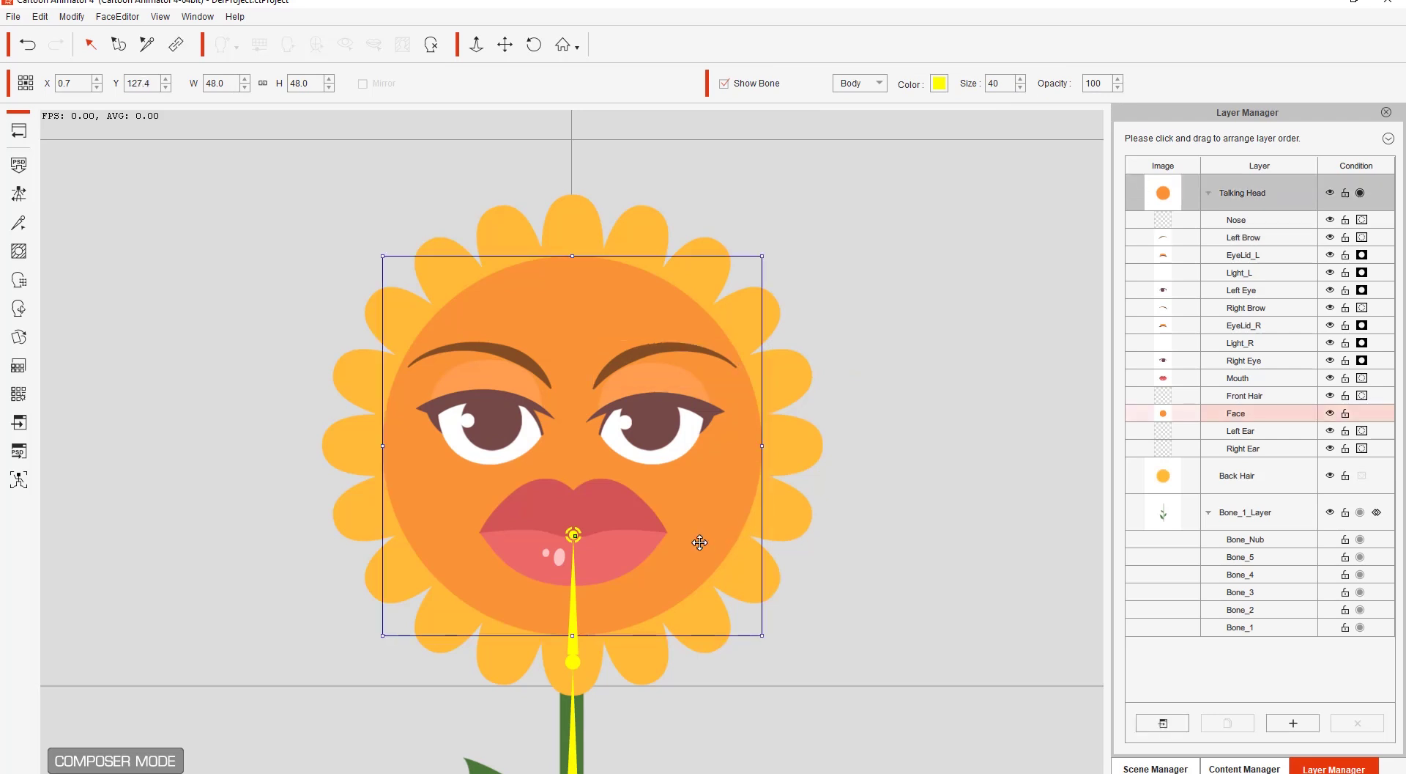
pyautogui.click(17, 451)
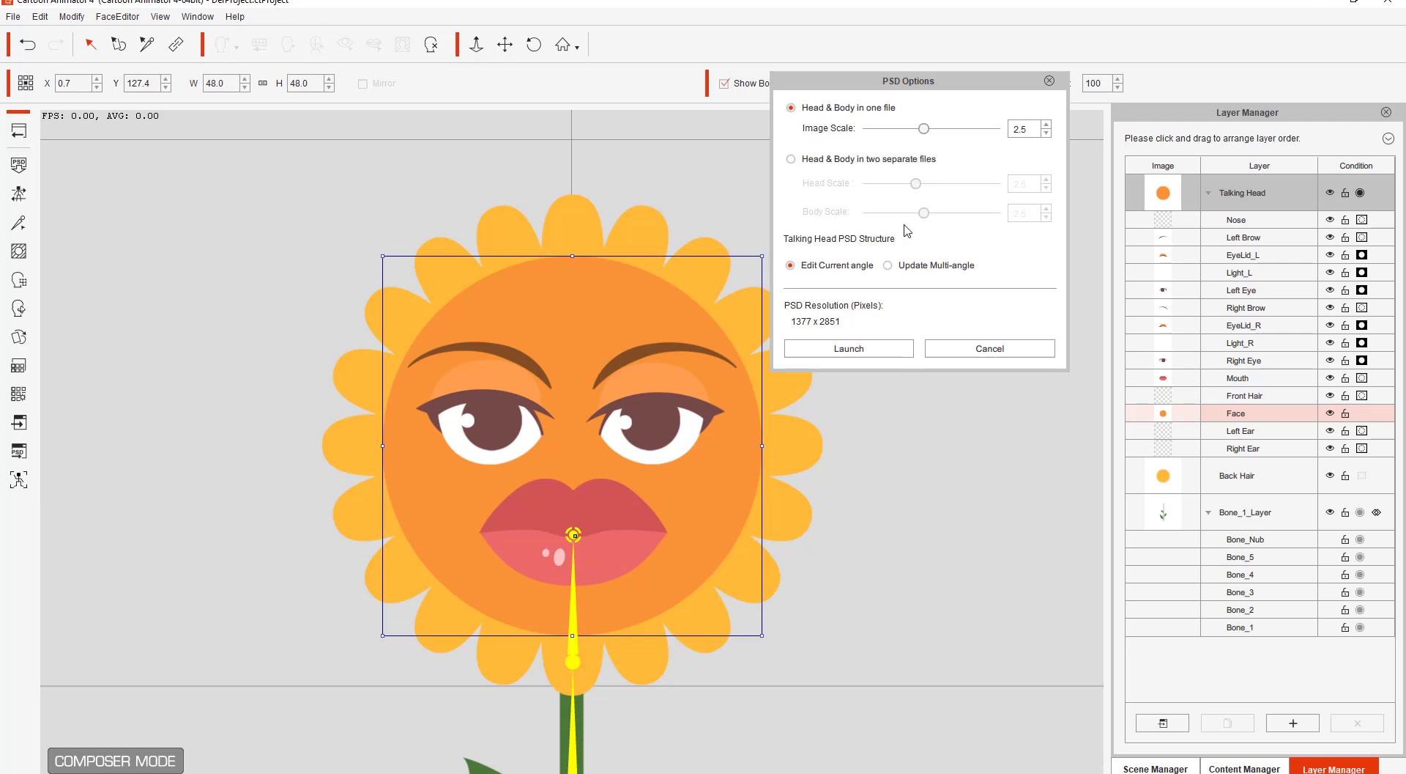
pyautogui.moveTo(924, 129); pyautogui.dragTo(994, 129)
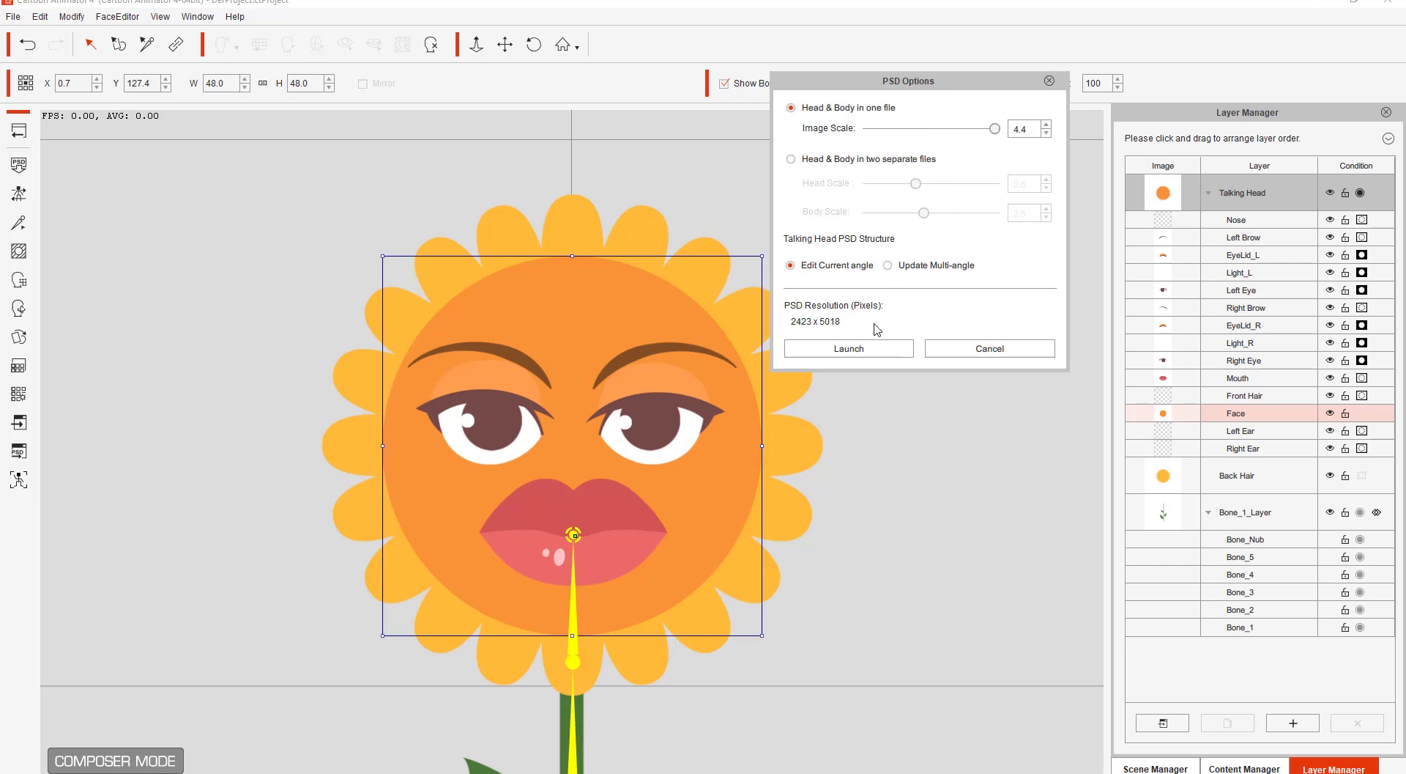
pyautogui.click(849, 349)
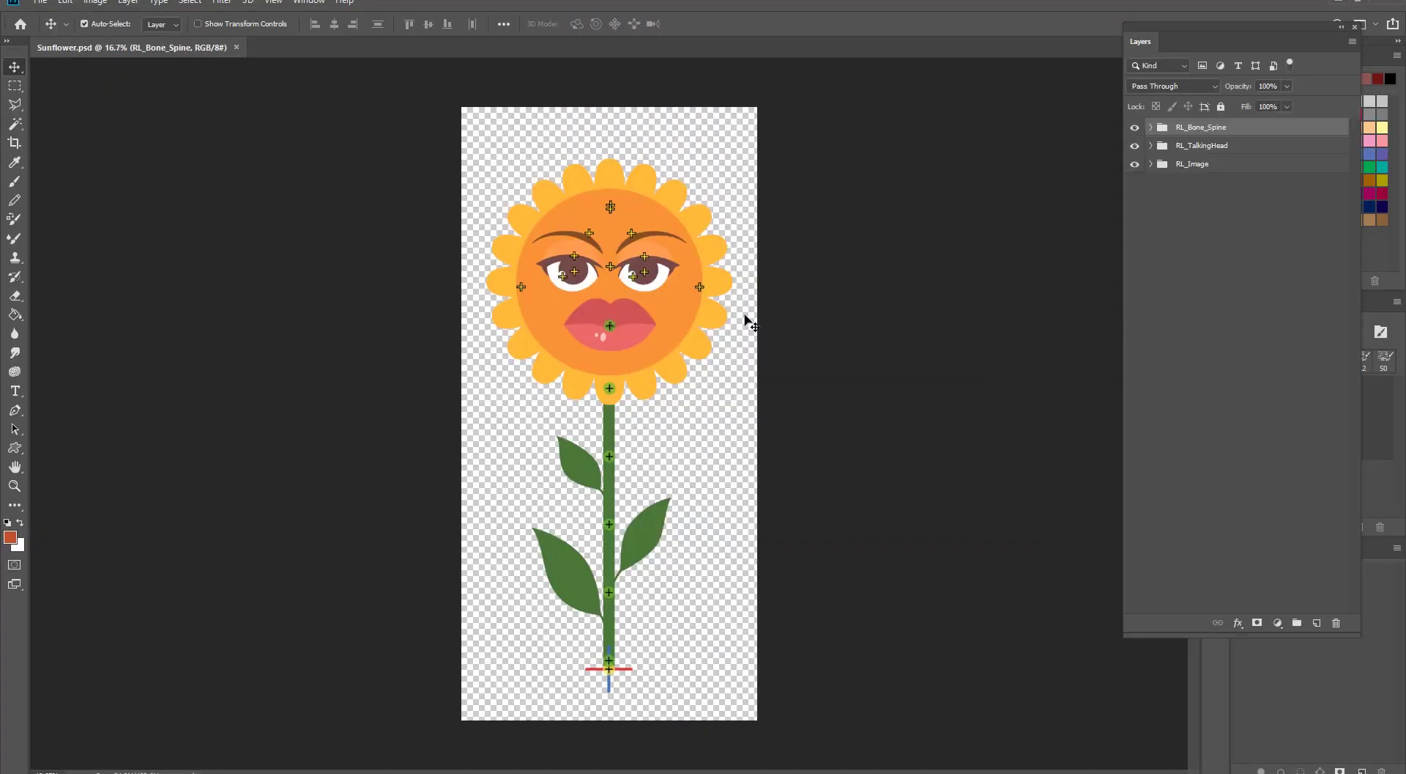
# Step: Hide the RL_Bone_Spine, HeadBone and RL_Image groups so that only the sunflower's head artwork shows
pyautogui.scroll(5, 816, 304)
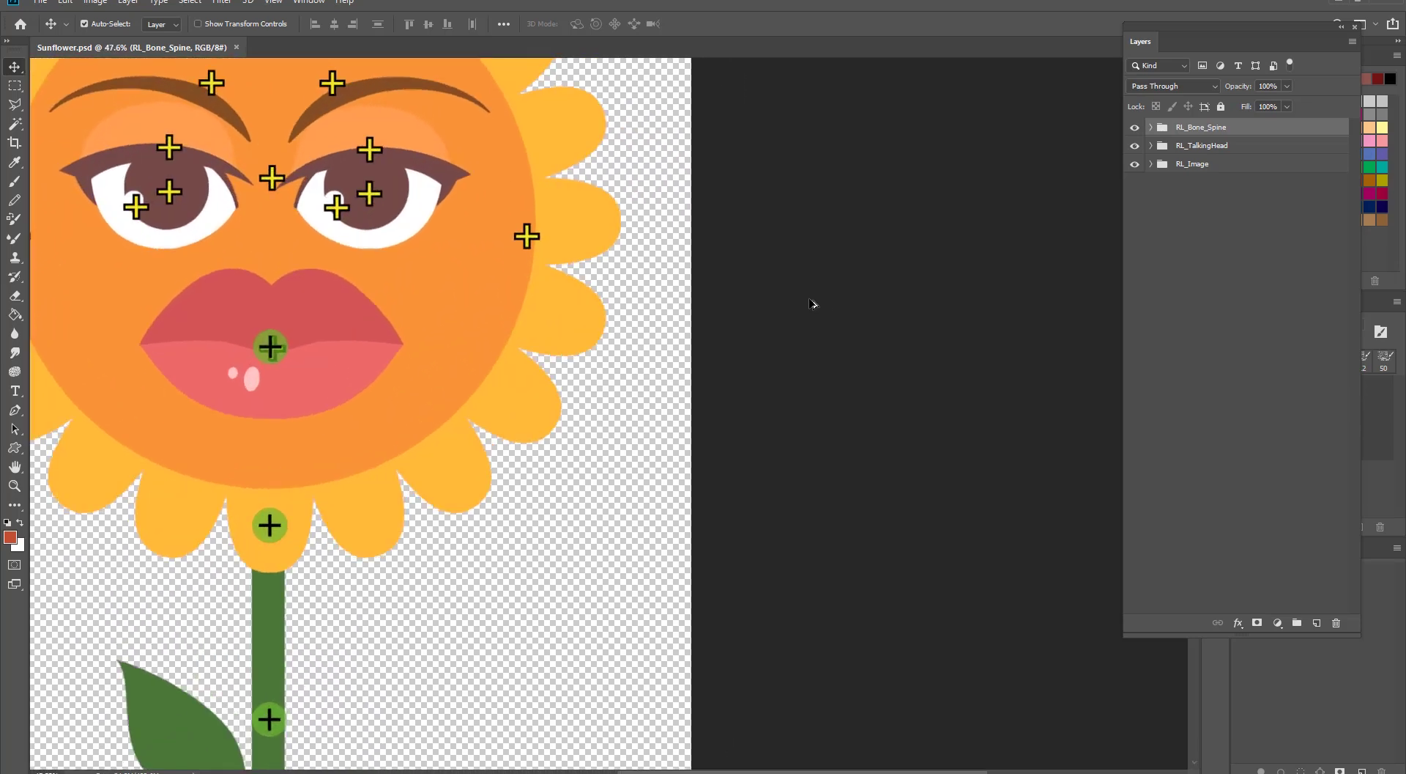
pyautogui.moveTo(637, 242); pyautogui.dragTo(873, 384)
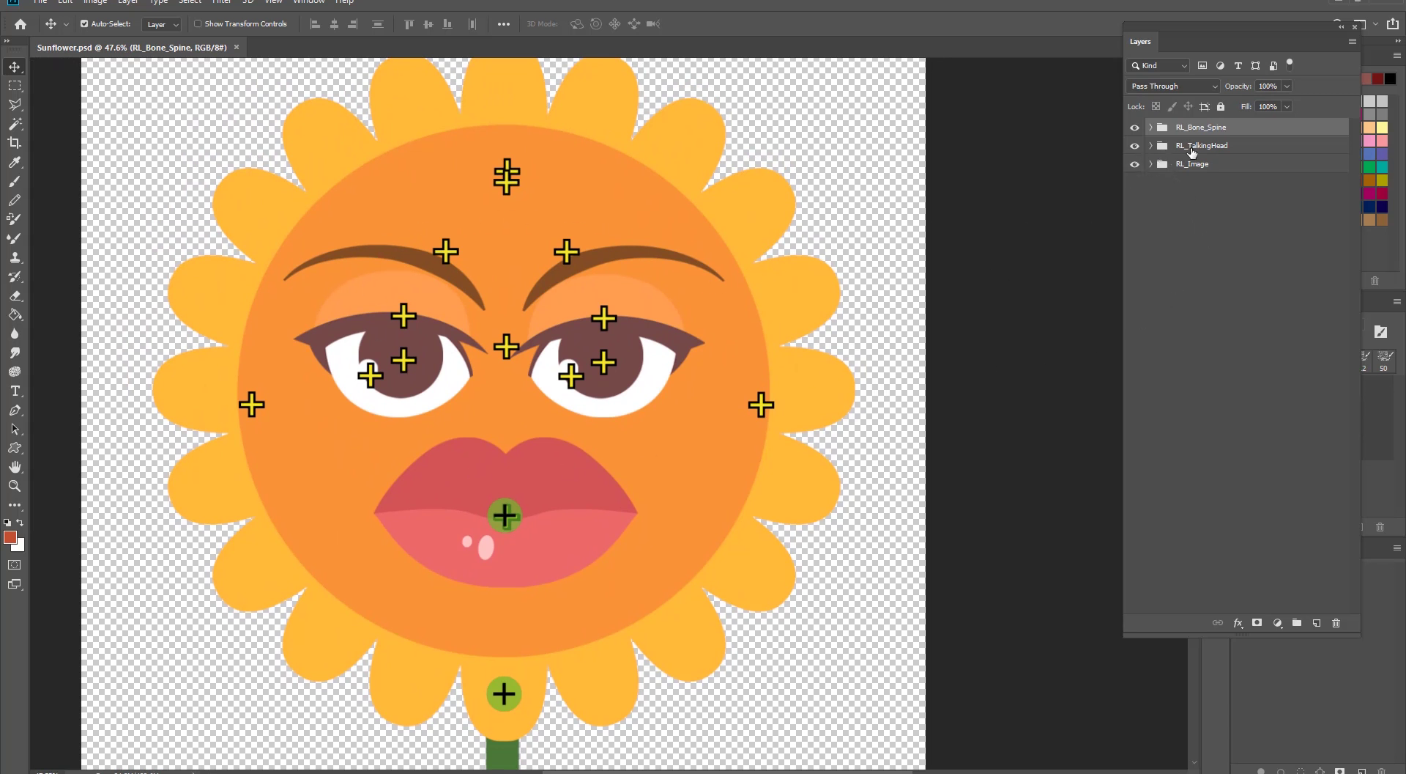
pyautogui.click(1135, 128)
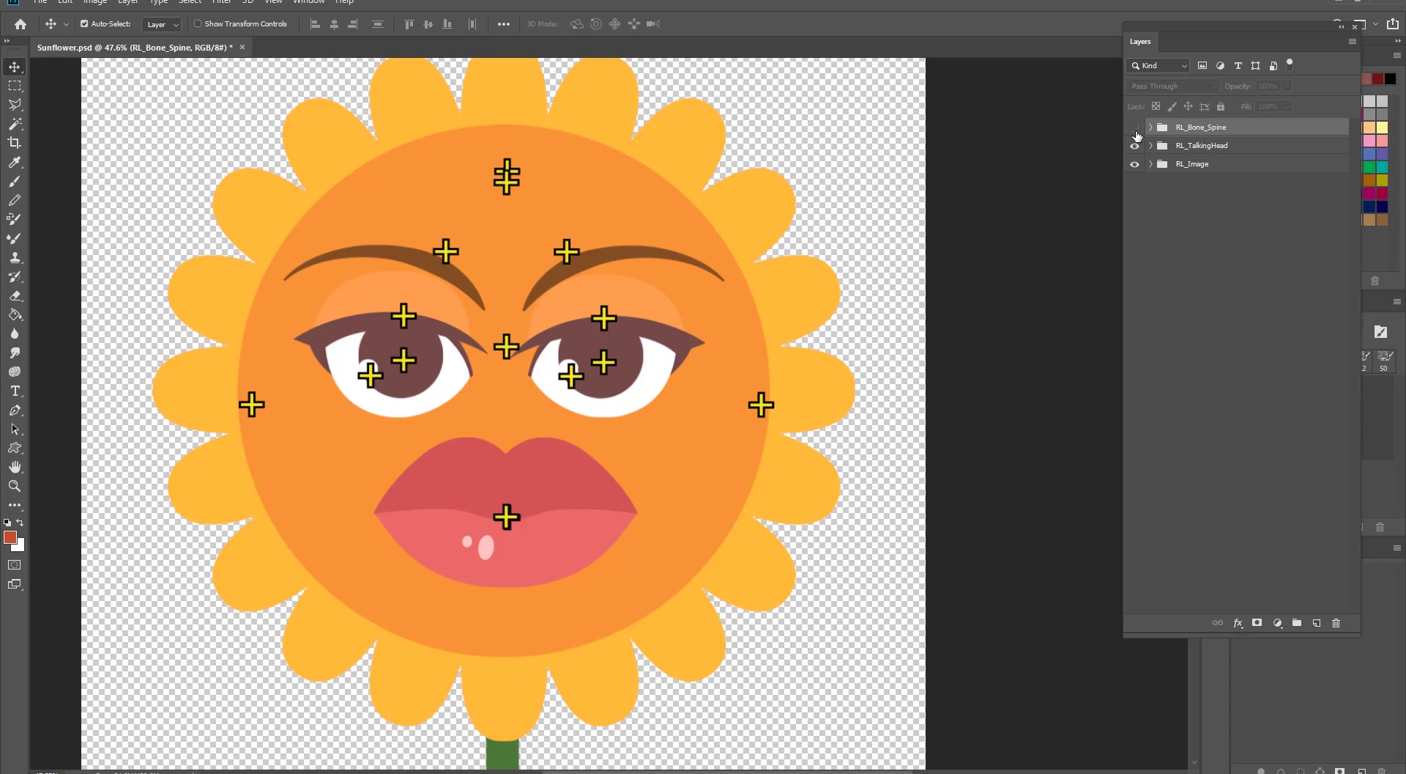
pyautogui.click(1148, 147)
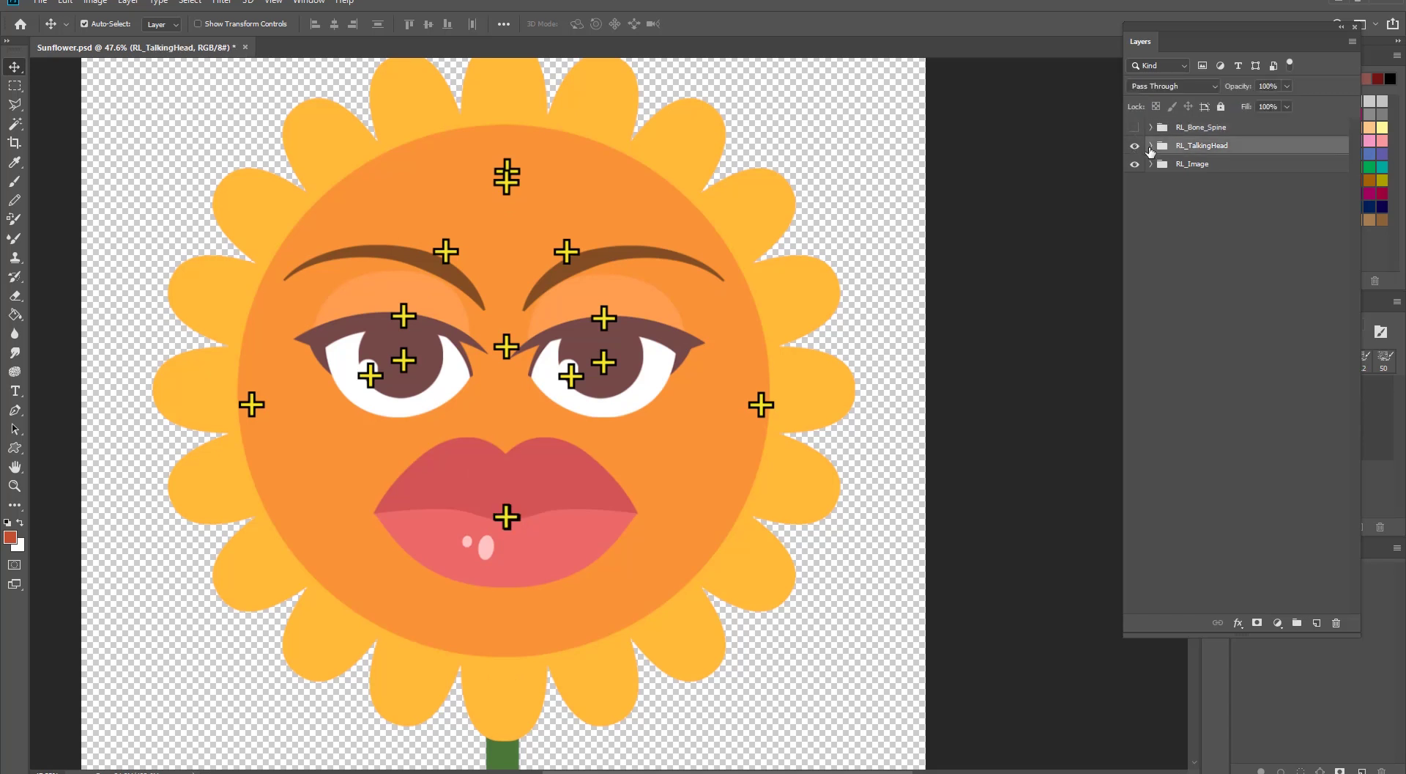
pyautogui.click(1151, 146)
pyautogui.click(1136, 165)
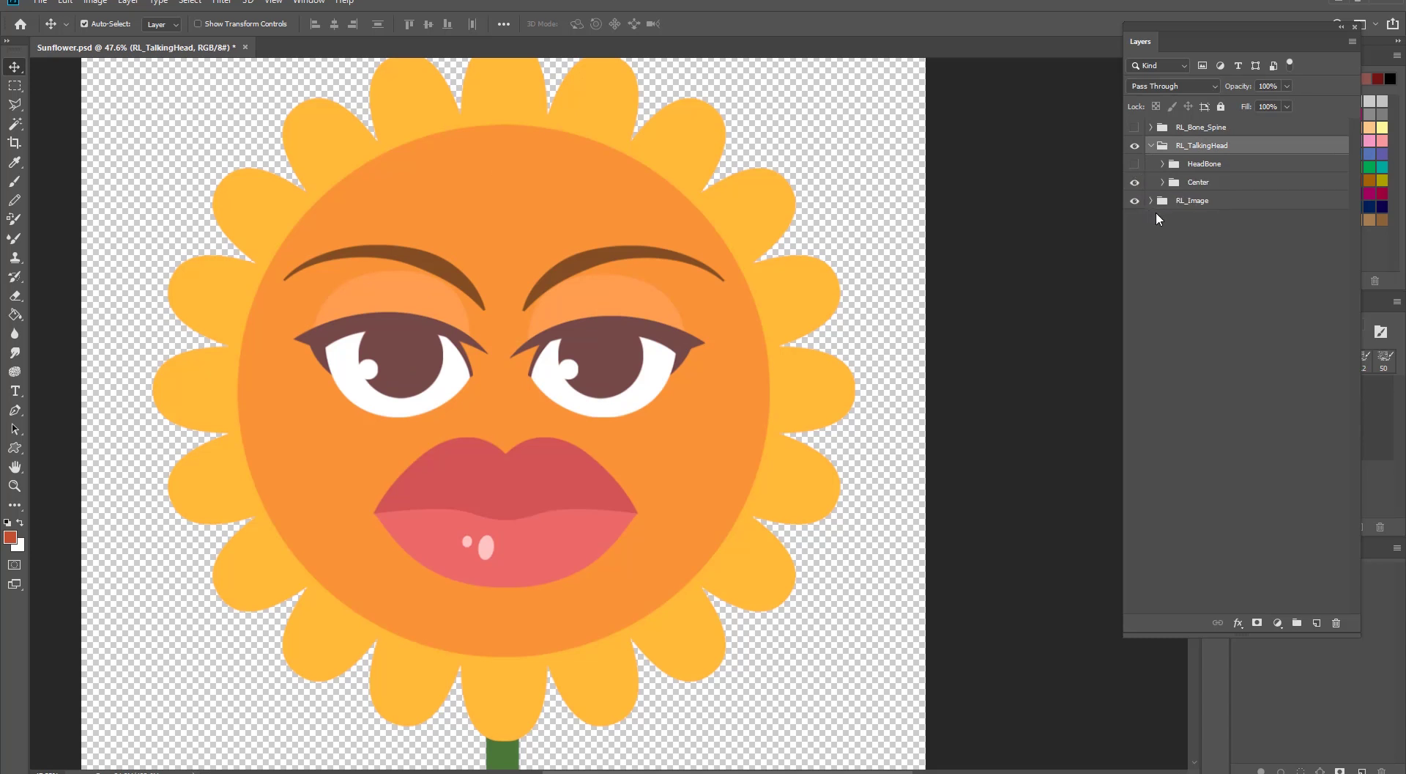
pyautogui.click(1135, 201)
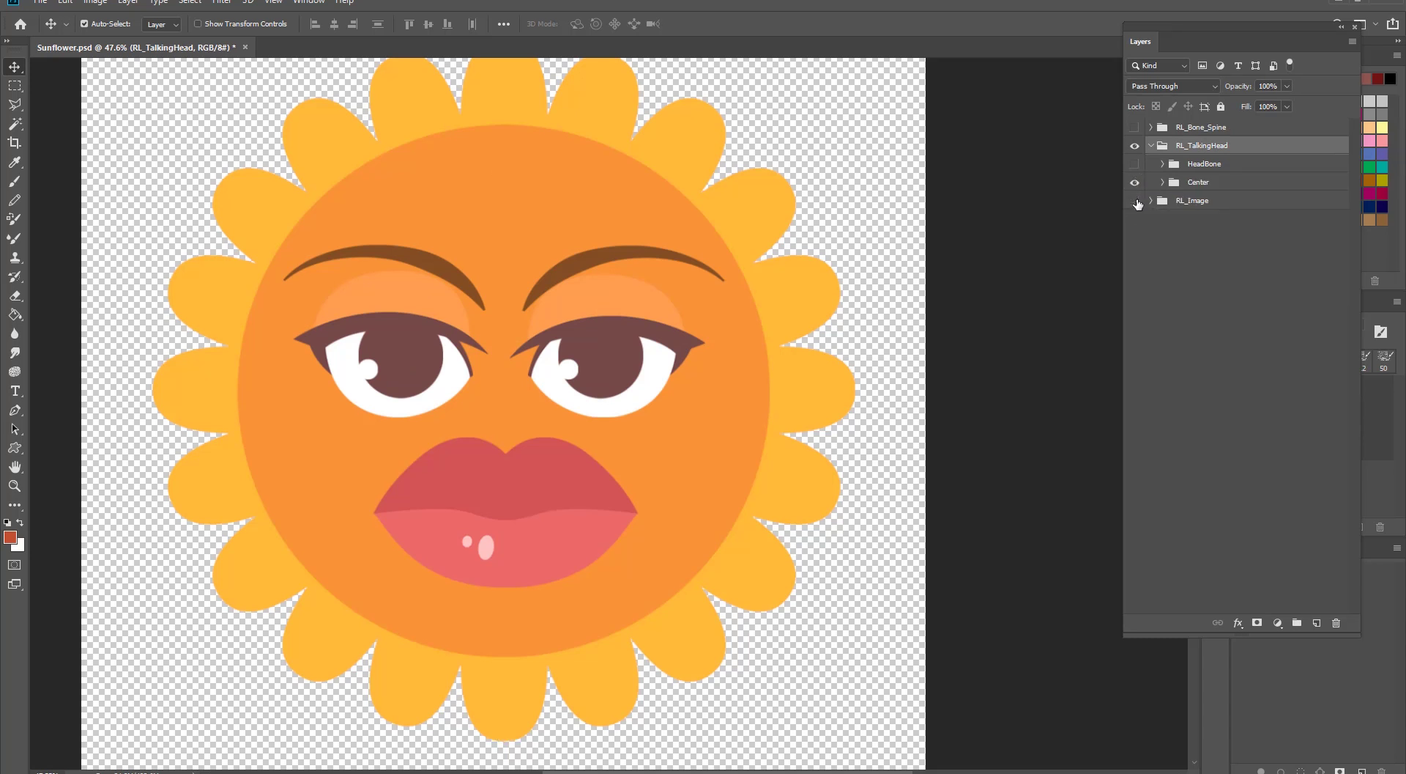
# Step: Expand the Center, Face and NSFace groups and select the Face layer
pyautogui.click(1194, 189)
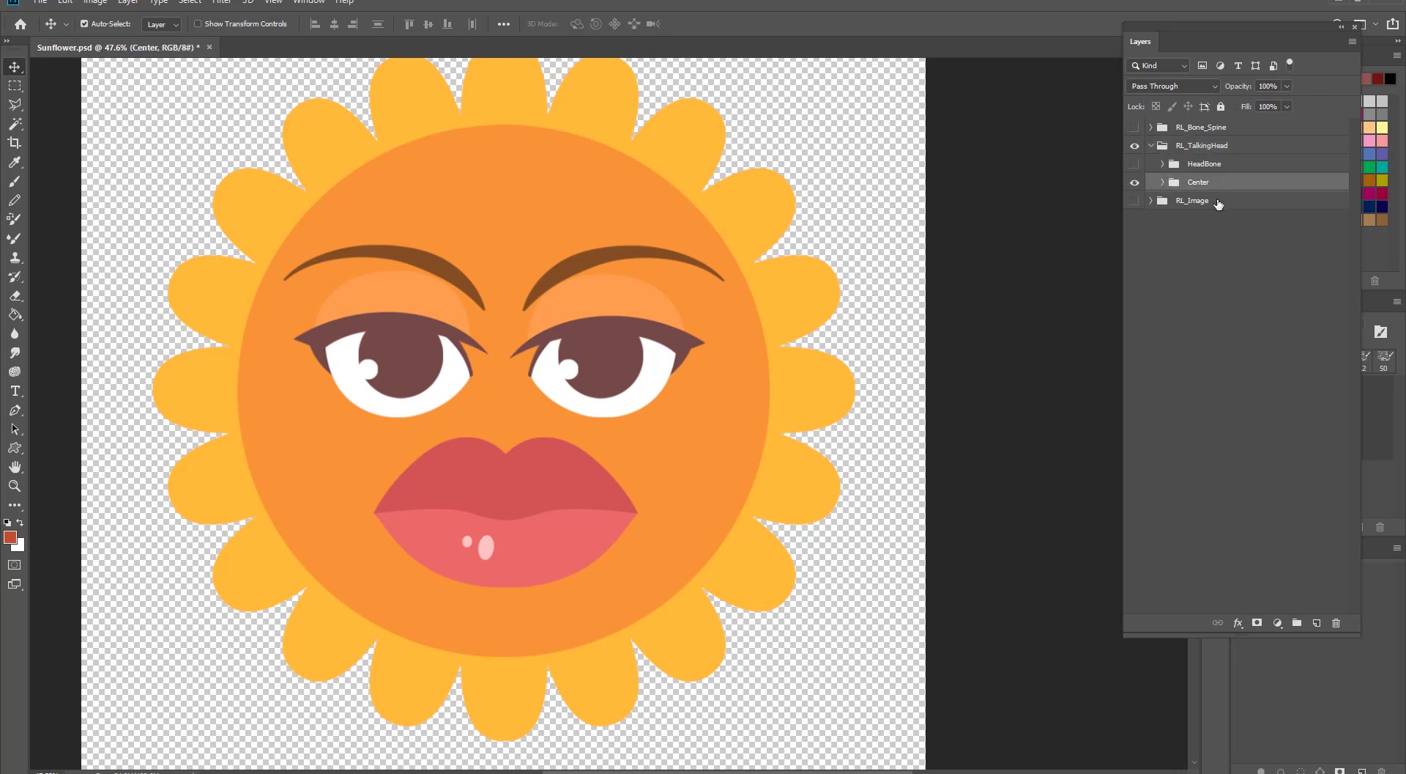
pyautogui.click(1163, 182)
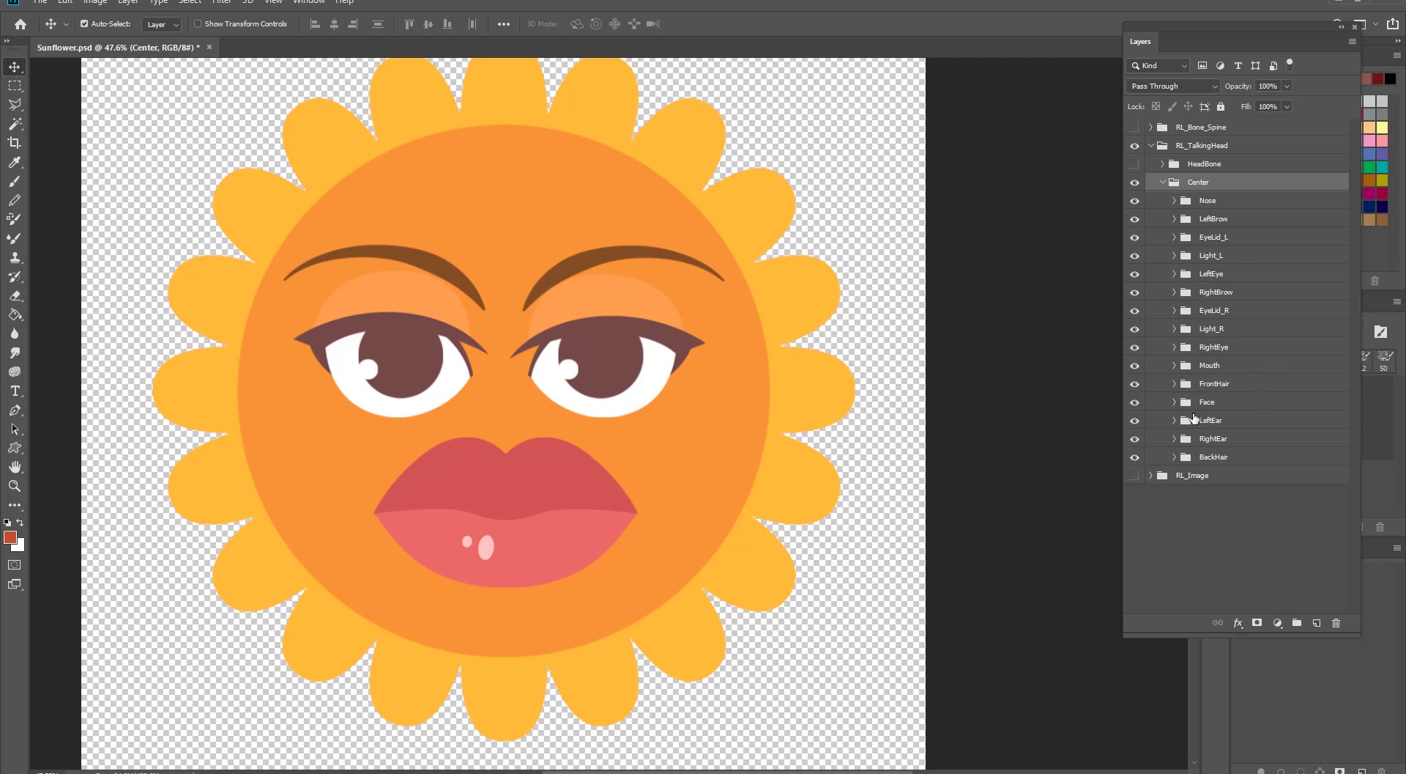
pyautogui.click(1174, 401)
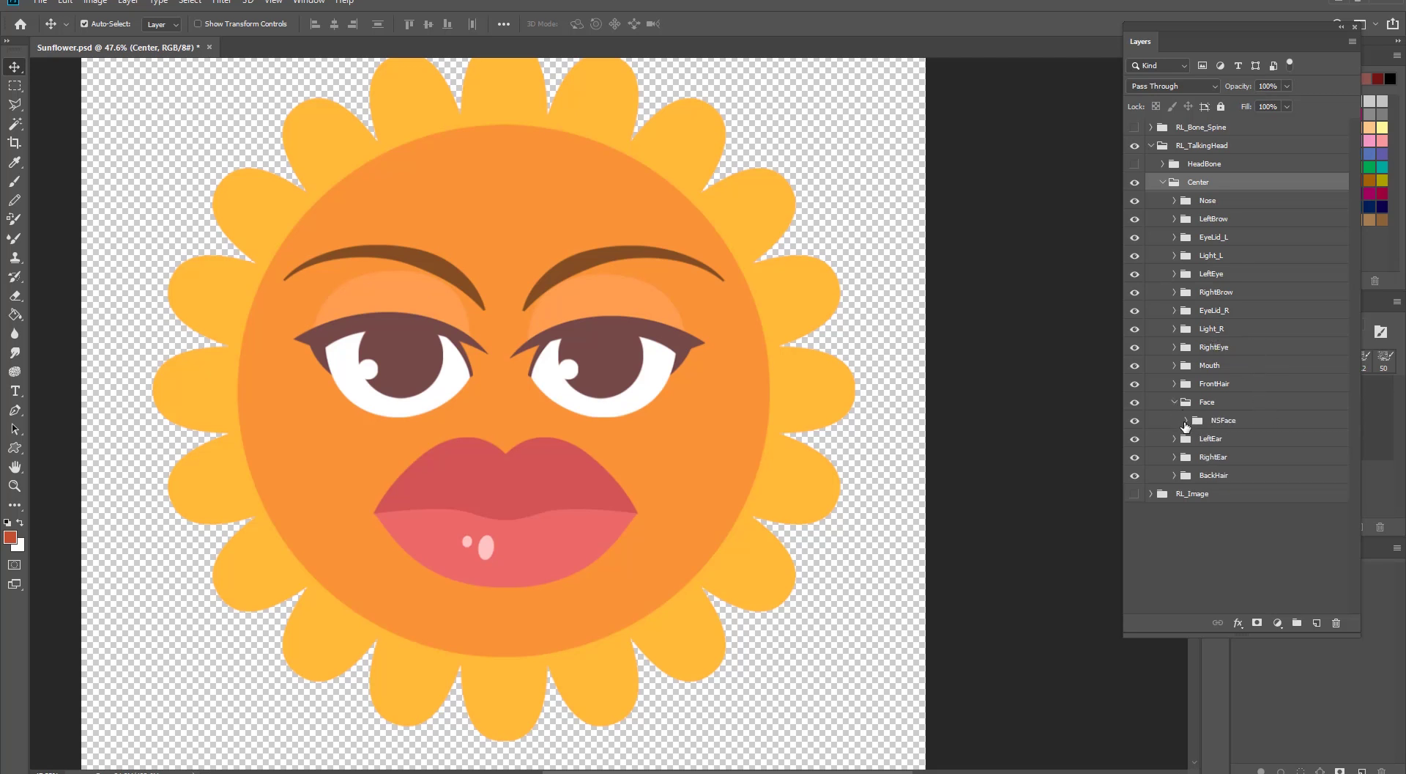
pyautogui.click(1186, 421)
pyautogui.click(1230, 447)
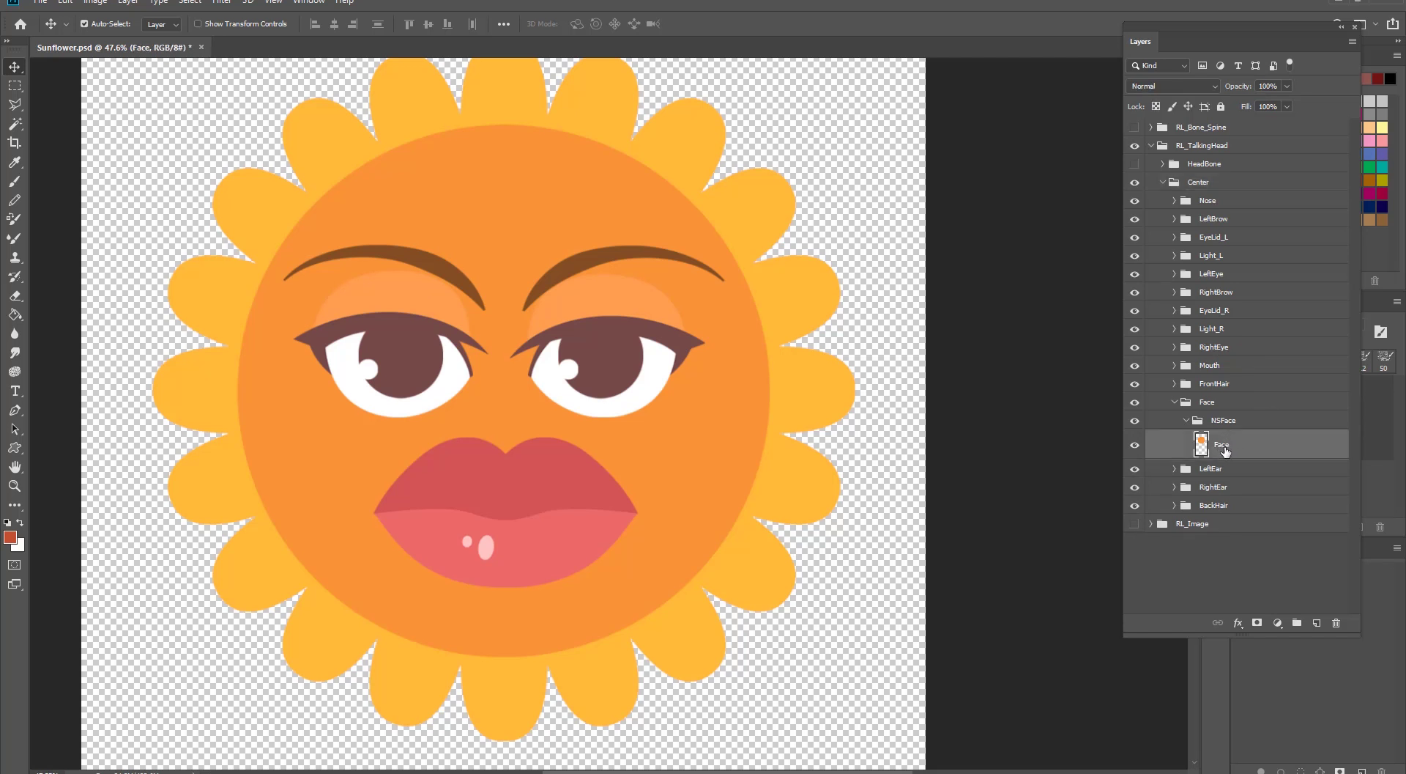
# Step: Try shifting the Face layer slightly on the canvas, and undo the move
pyautogui.moveTo(700, 442)
pyautogui.mouseDown()
pyautogui.moveTo(743, 423)
pyautogui.moveTo(657, 399)
pyautogui.moveTo(762, 454)
pyautogui.moveTo(788, 329)
pyautogui.moveTo(648, 576)
pyautogui.moveTo(789, 317)
pyautogui.moveTo(604, 492)
pyautogui.moveTo(770, 421)
pyautogui.moveTo(761, 408)
pyautogui.moveTo(661, 439)
pyautogui.moveTo(700, 444)
pyautogui.moveTo(829, 377)
pyautogui.moveTo(671, 428)
pyautogui.moveTo(714, 426)
pyautogui.moveTo(684, 440)
pyautogui.mouseUp()
pyautogui.press('ctrl')
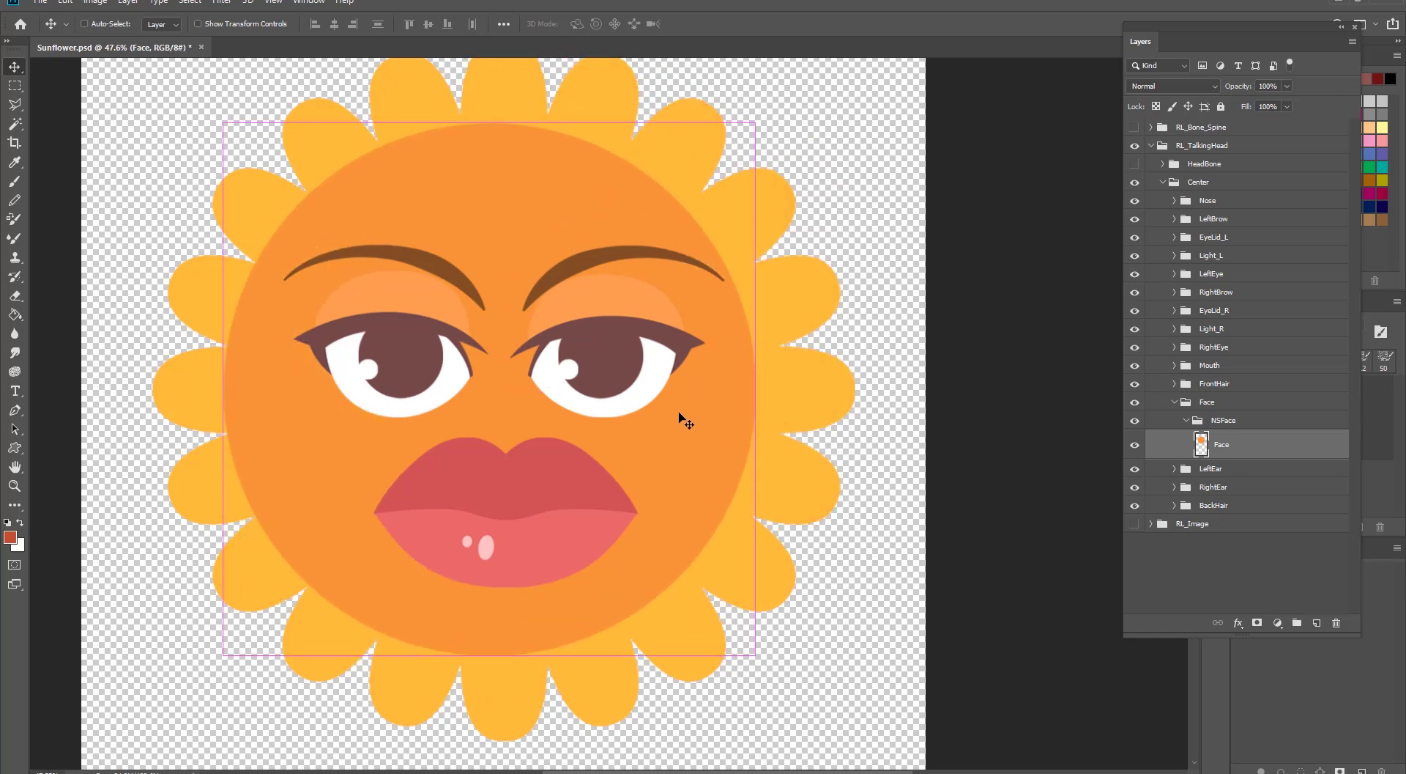
pyautogui.hotkey('ctrl', 'z')
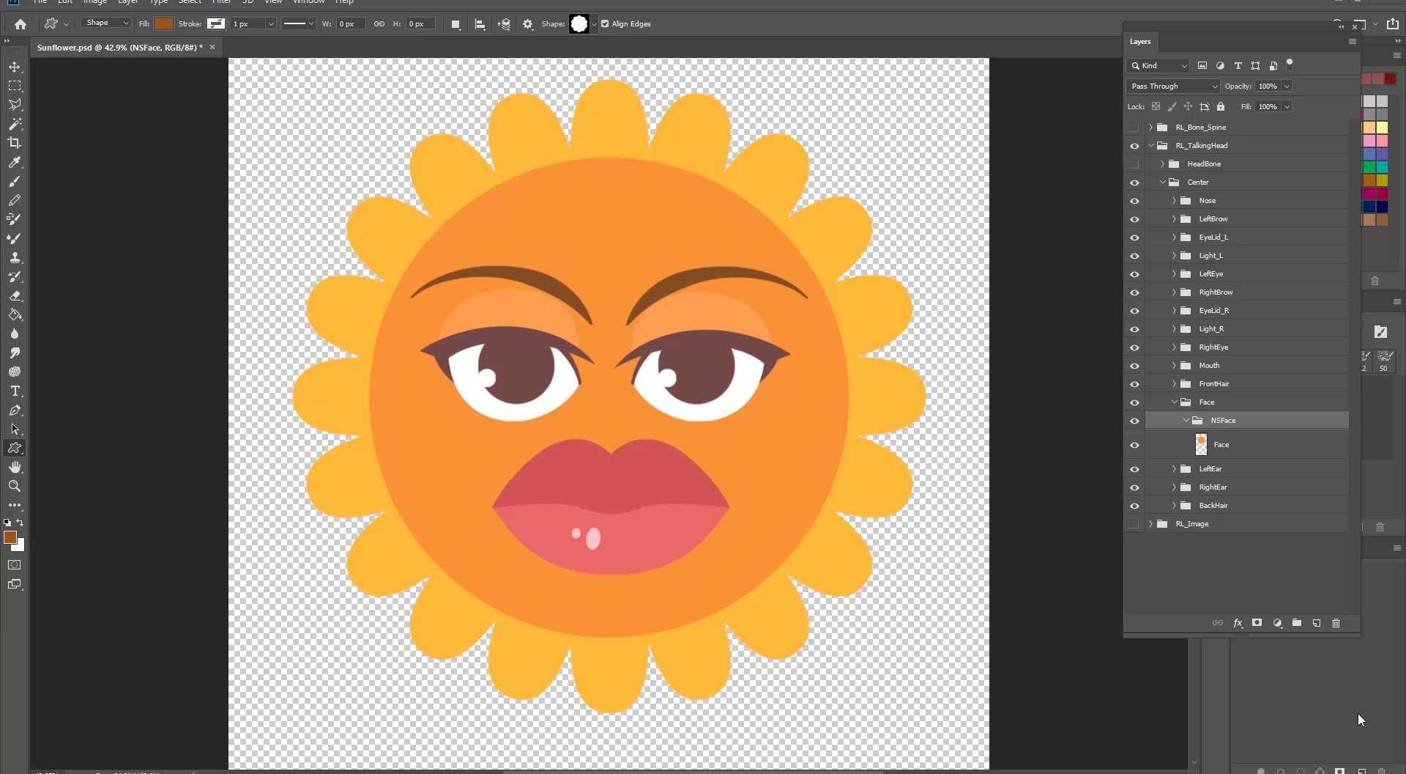
# Step: Add a new group named Face2 above NSFace inside the Face group
pyautogui.click(1218, 406)
pyautogui.click(1223, 421)
pyautogui.click(1296, 624)
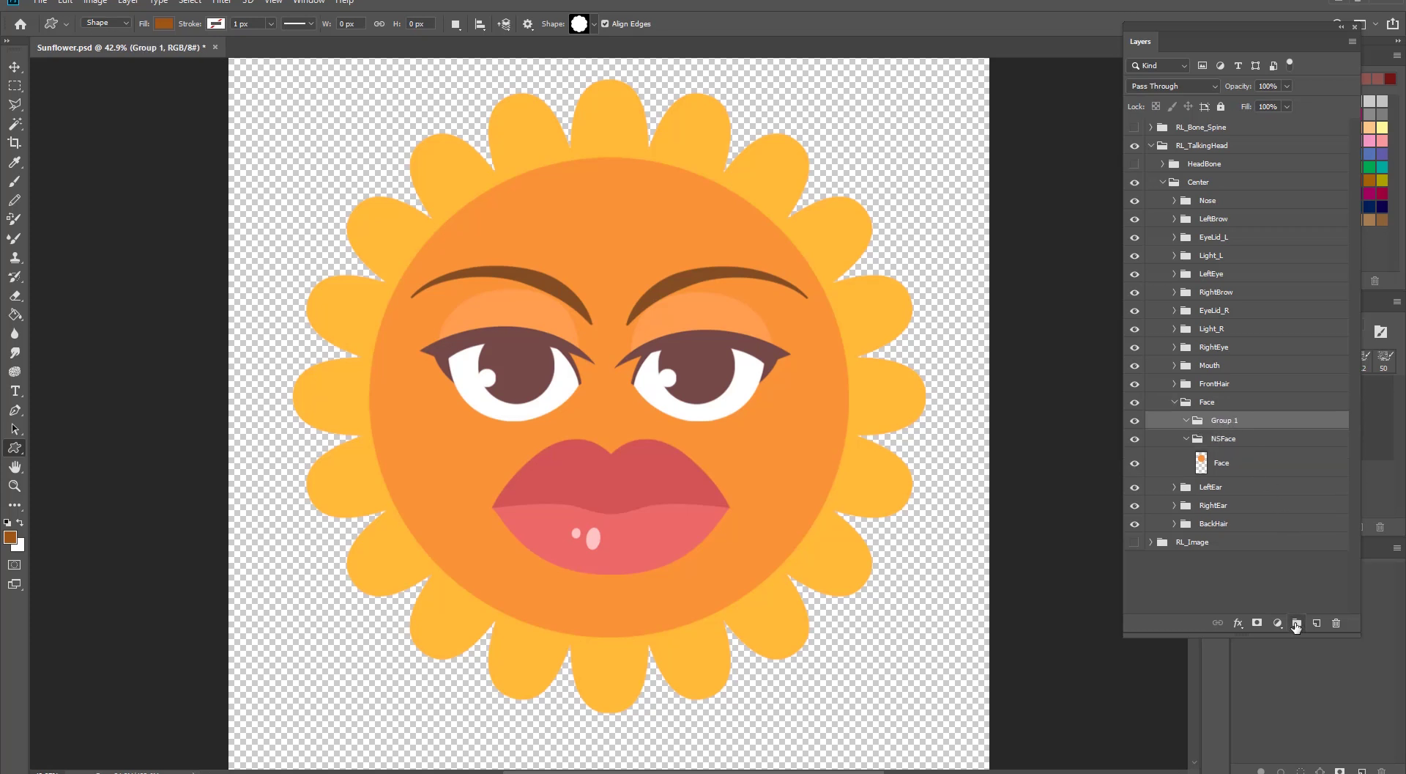
pyautogui.doubleClick(1216, 421)
pyautogui.write('Face2')
pyautogui.press('Return')
# Step: Draw a Flower 1 custom shape about 1482 by 1485 px over the sunflower's face inside the Face2 group
pyautogui.rightClick(14, 447)
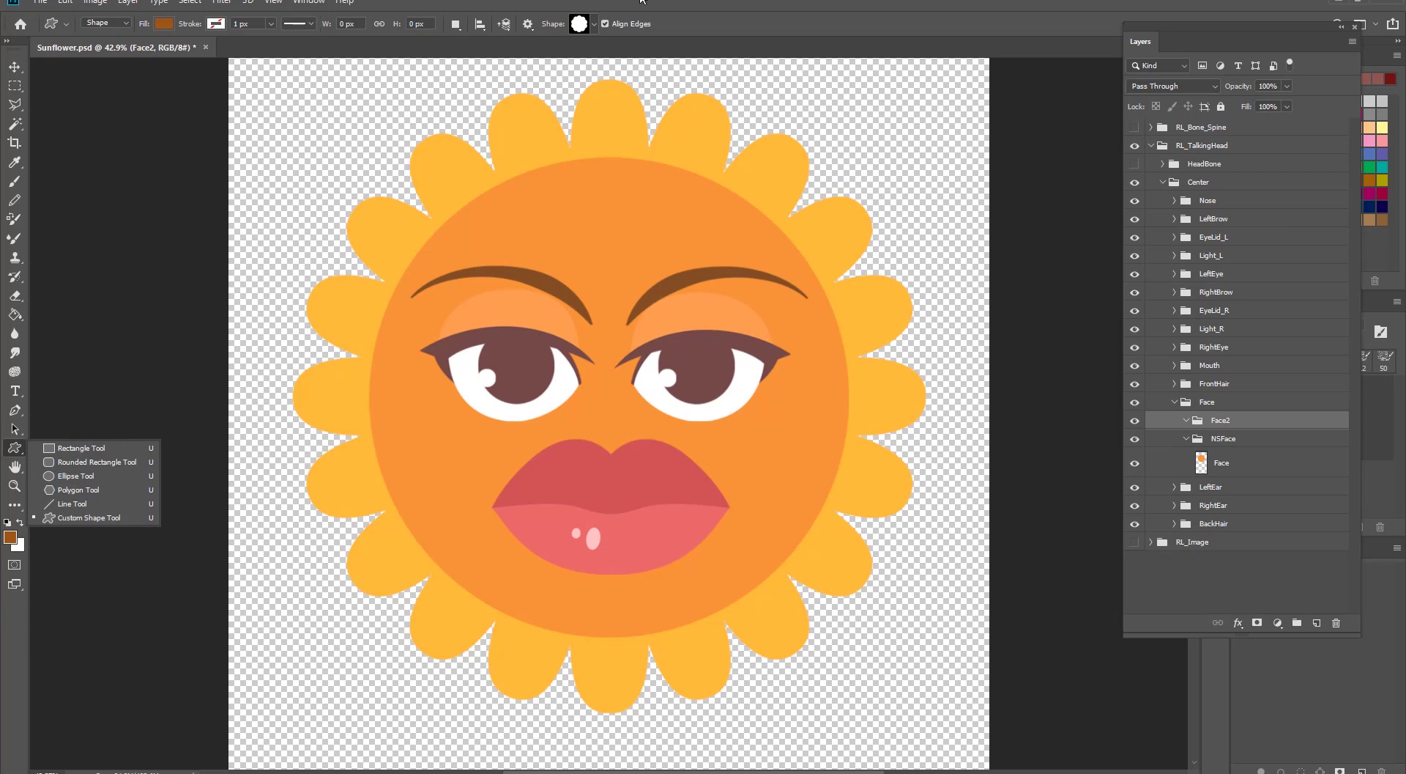
pyautogui.click(596, 24)
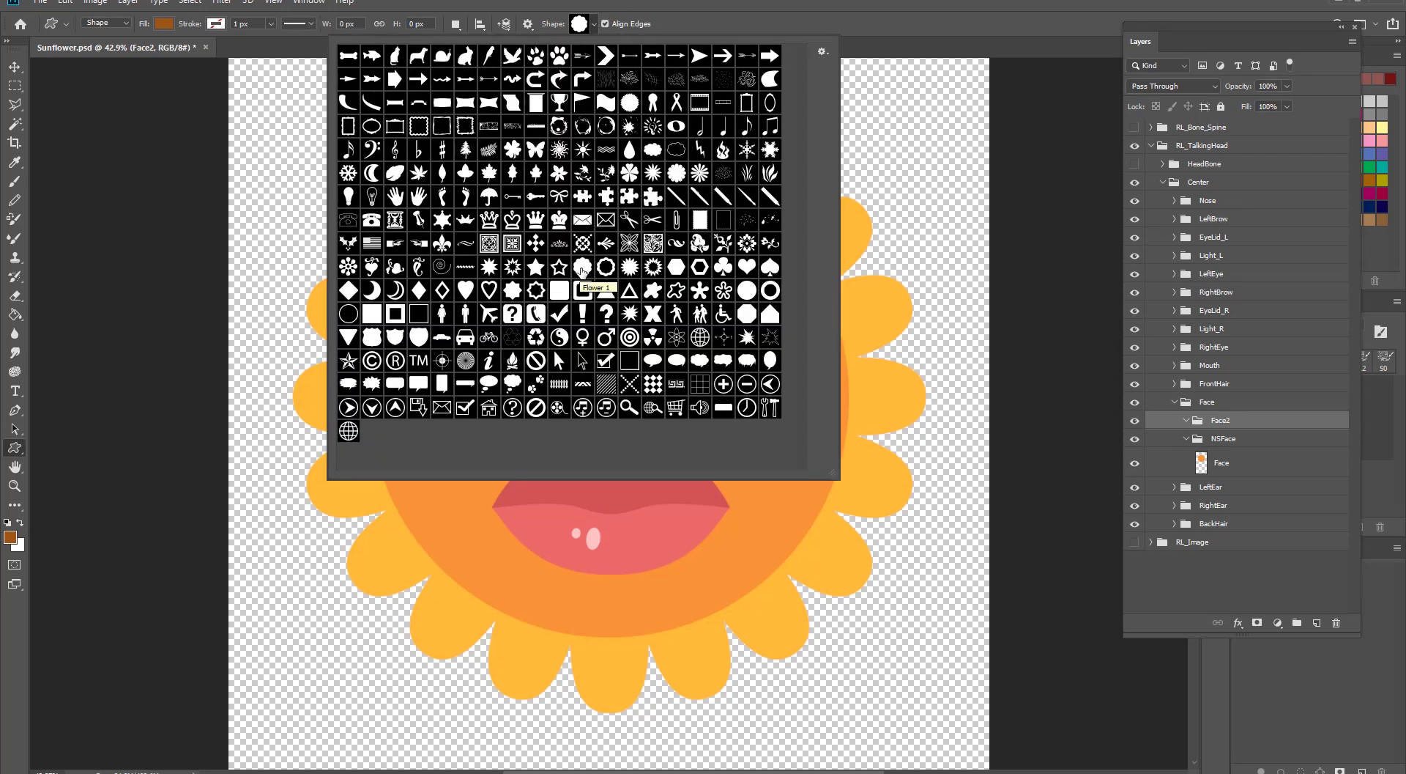
pyautogui.click(720, 1)
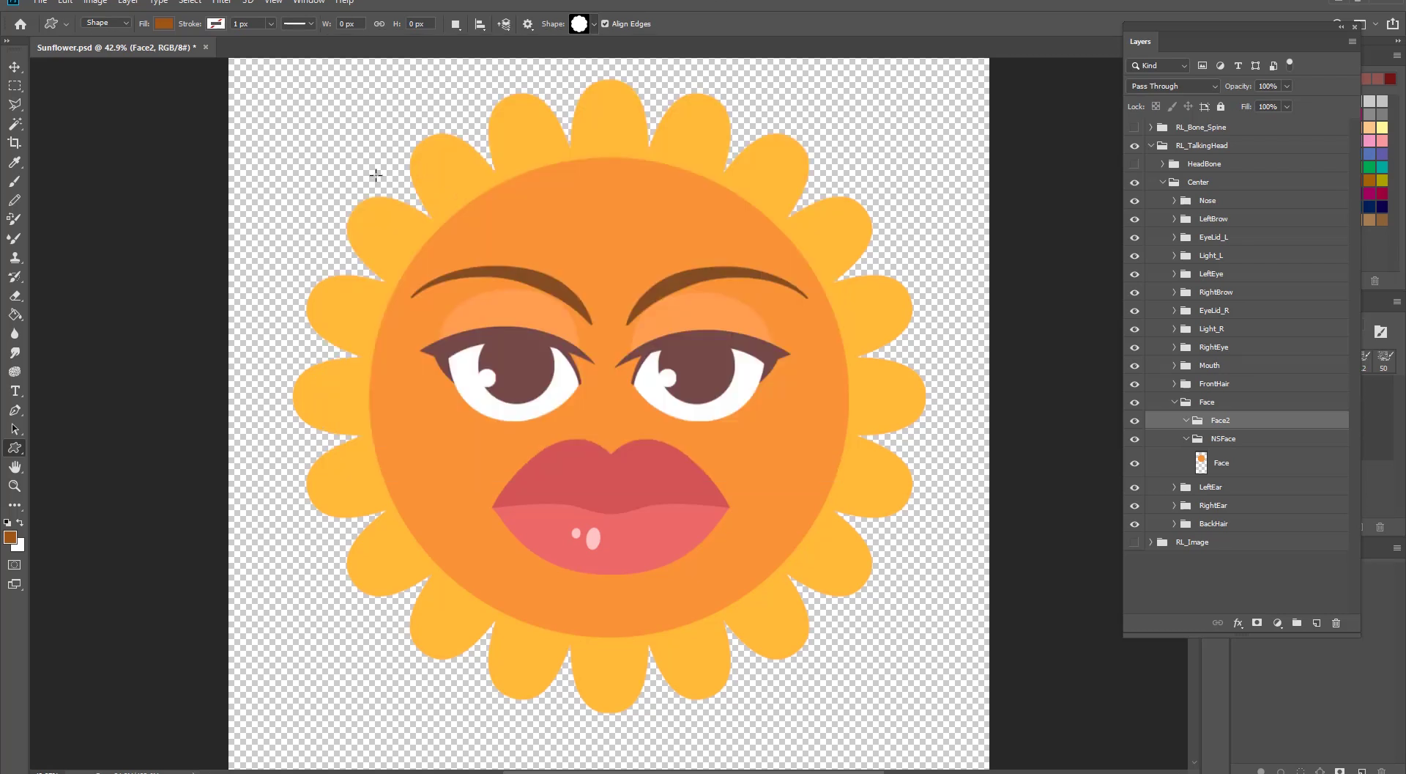
pyautogui.moveTo(380, 165); pyautogui.dragTo(844, 631)
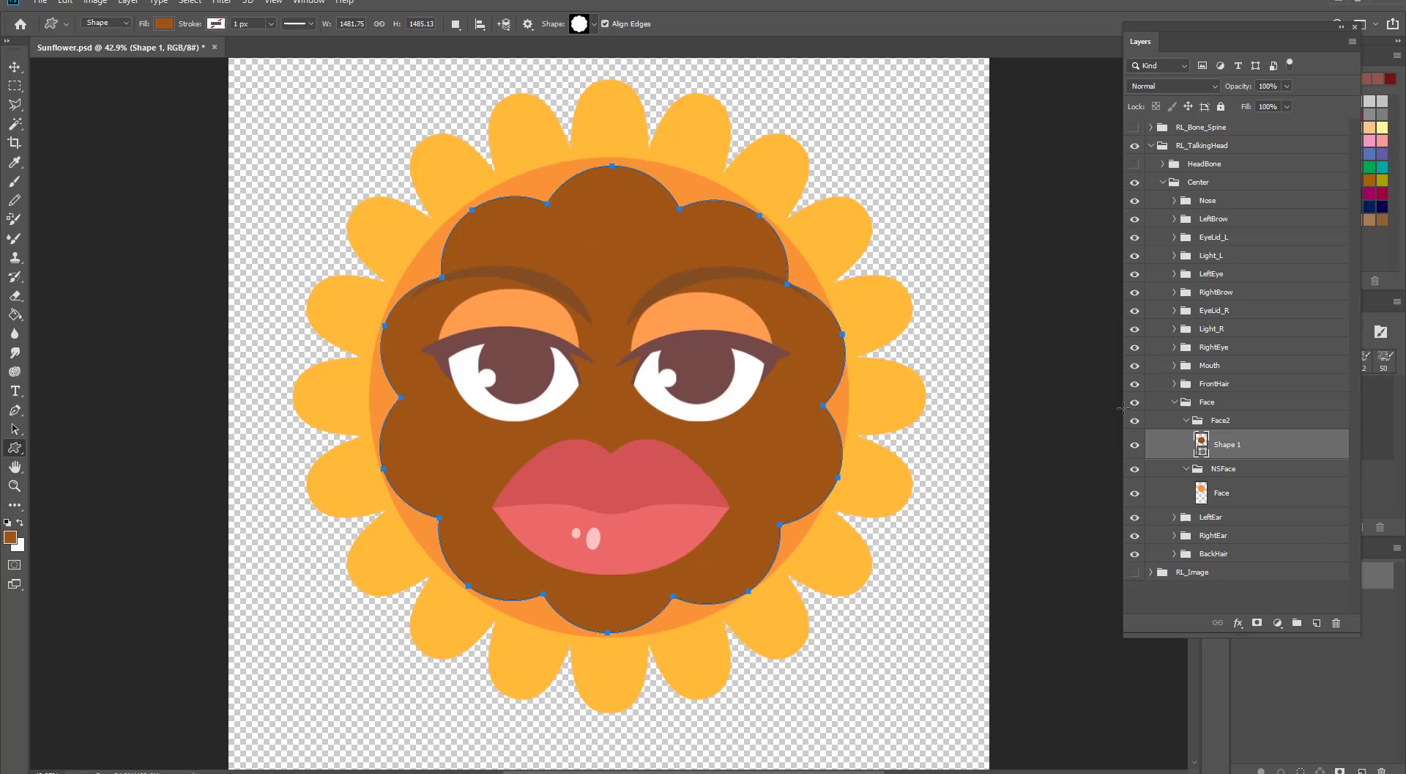
# Step: Recolor the flower shape in the Face2 group to the muted orange e48b3c, slightly darker than the original face color
pyautogui.doubleClick(1202, 441)
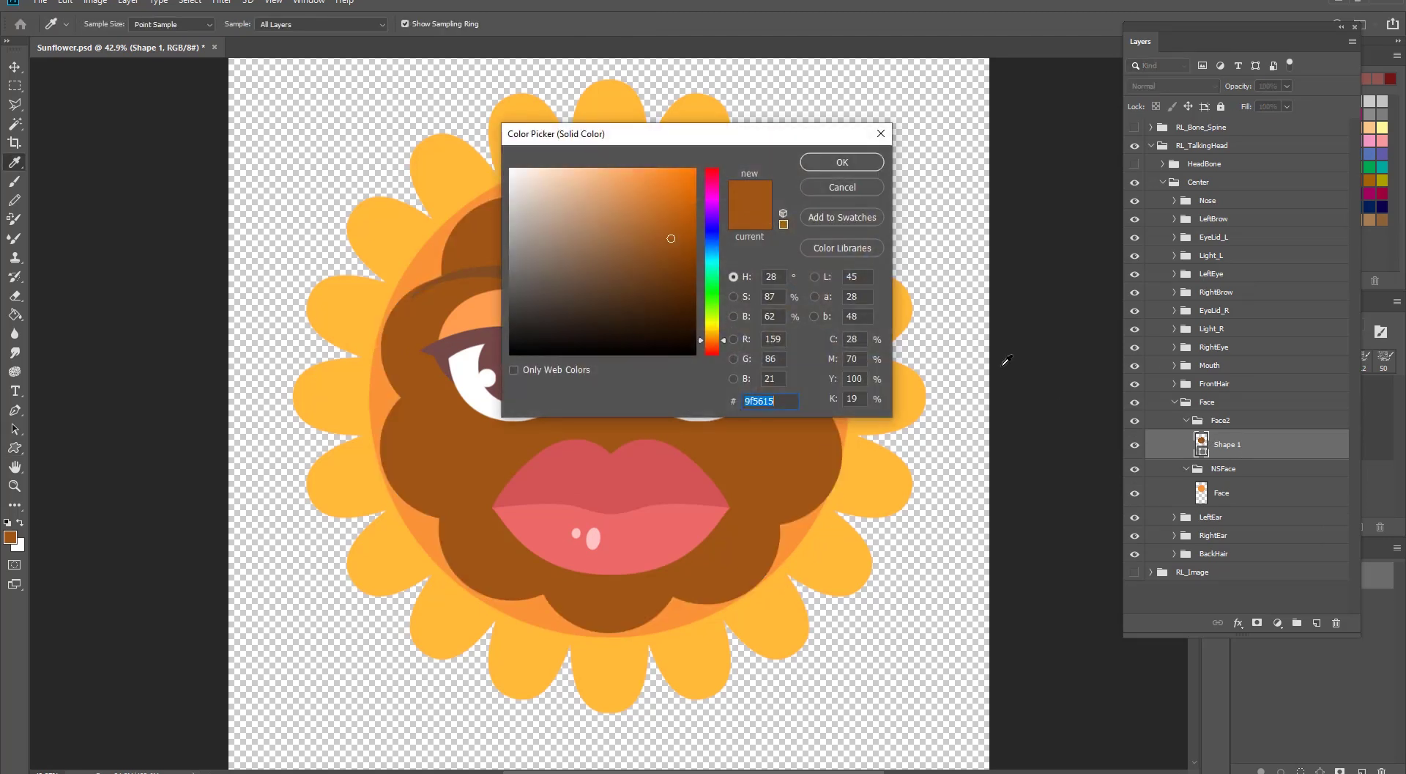
pyautogui.click(430, 262)
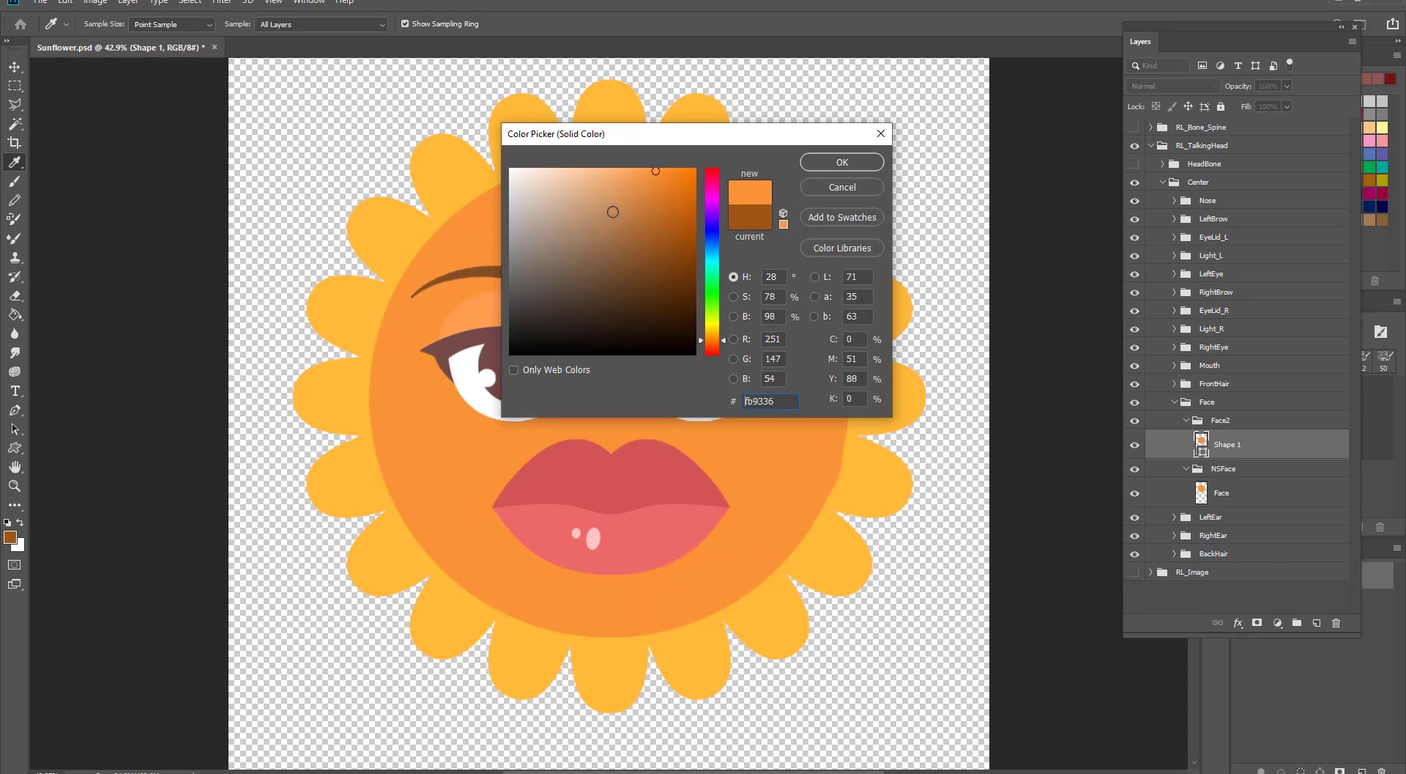
pyautogui.click(655, 185)
pyautogui.moveTo(655, 185); pyautogui.dragTo(651, 187)
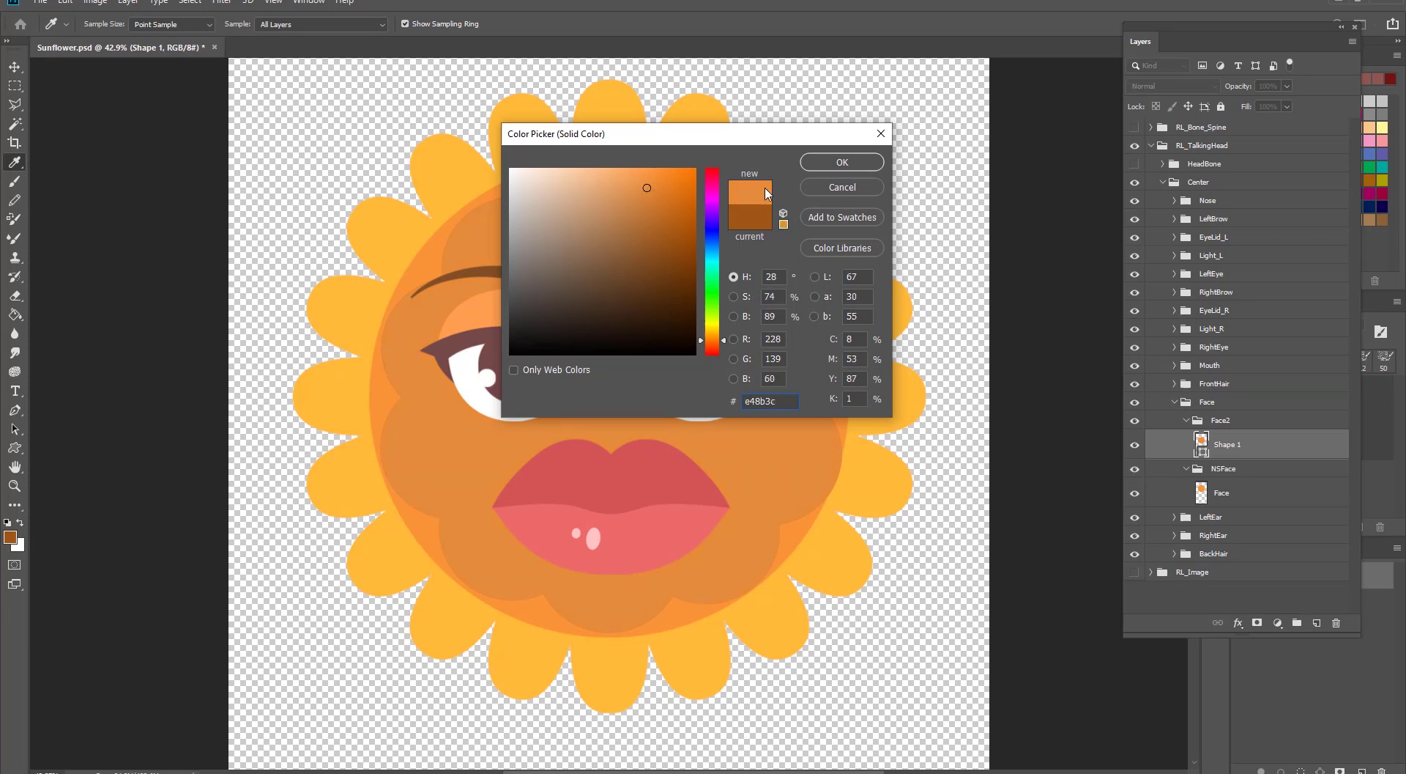
pyautogui.click(833, 164)
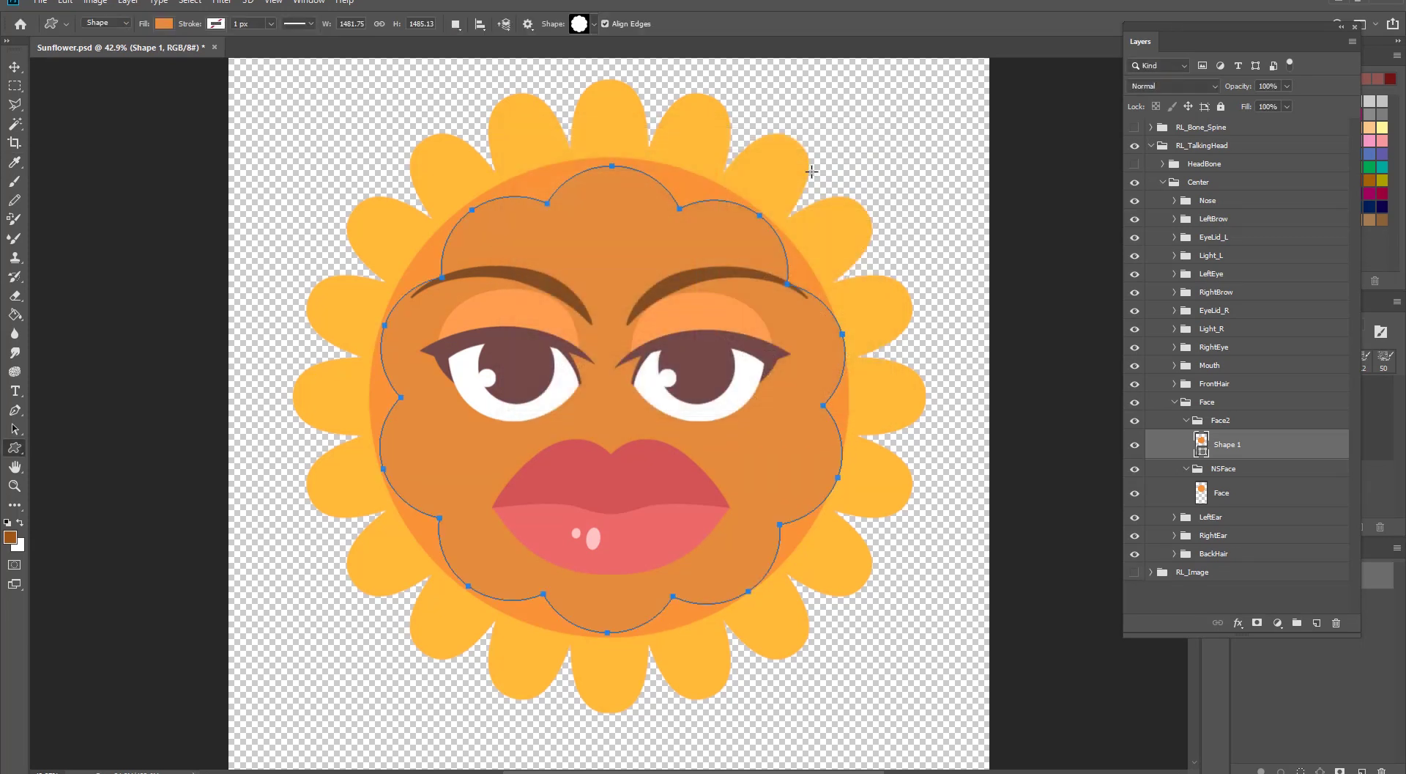
pyautogui.press('Return')
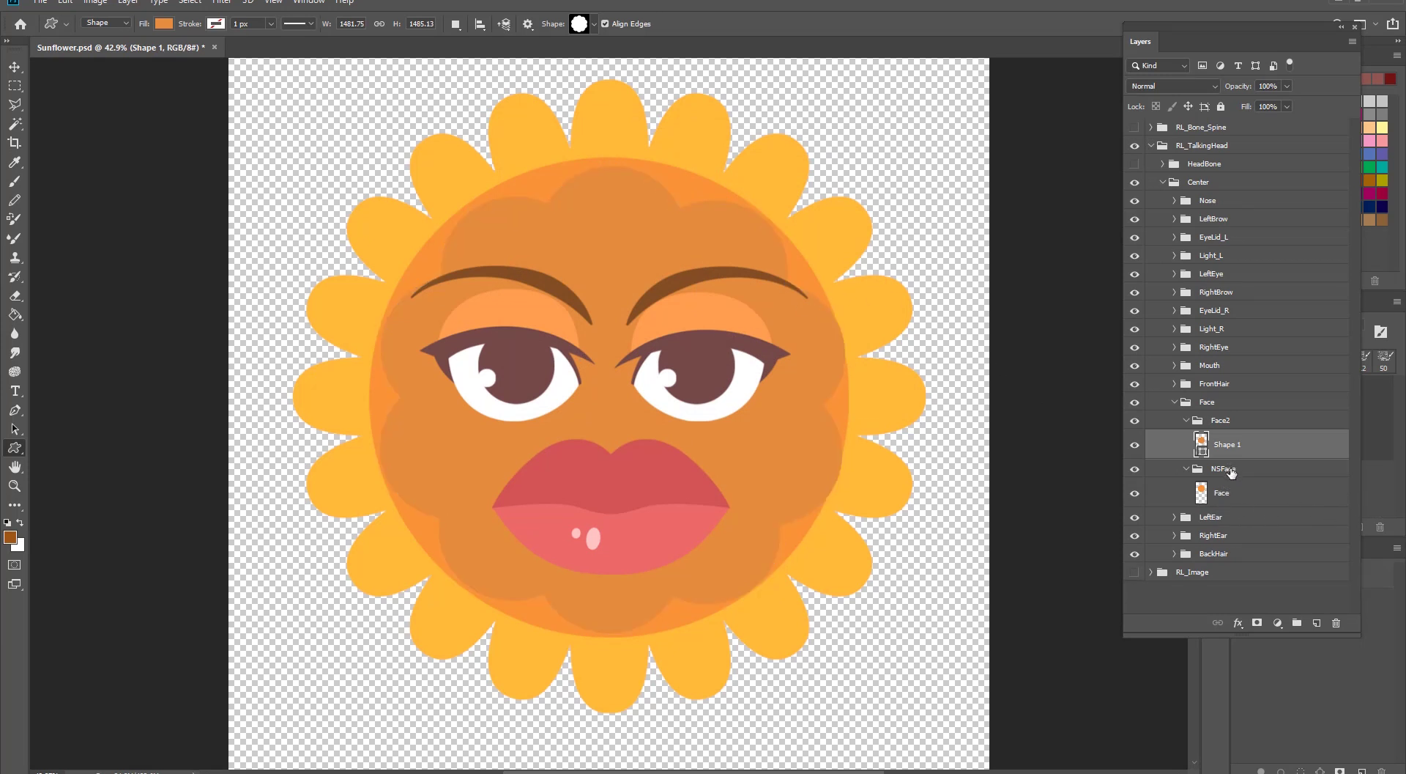
# Step: Delete the NSFace group with its contents and select the Shape 1 layer in the Face2 group
pyautogui.click(1230, 470)
pyautogui.press('Delete')
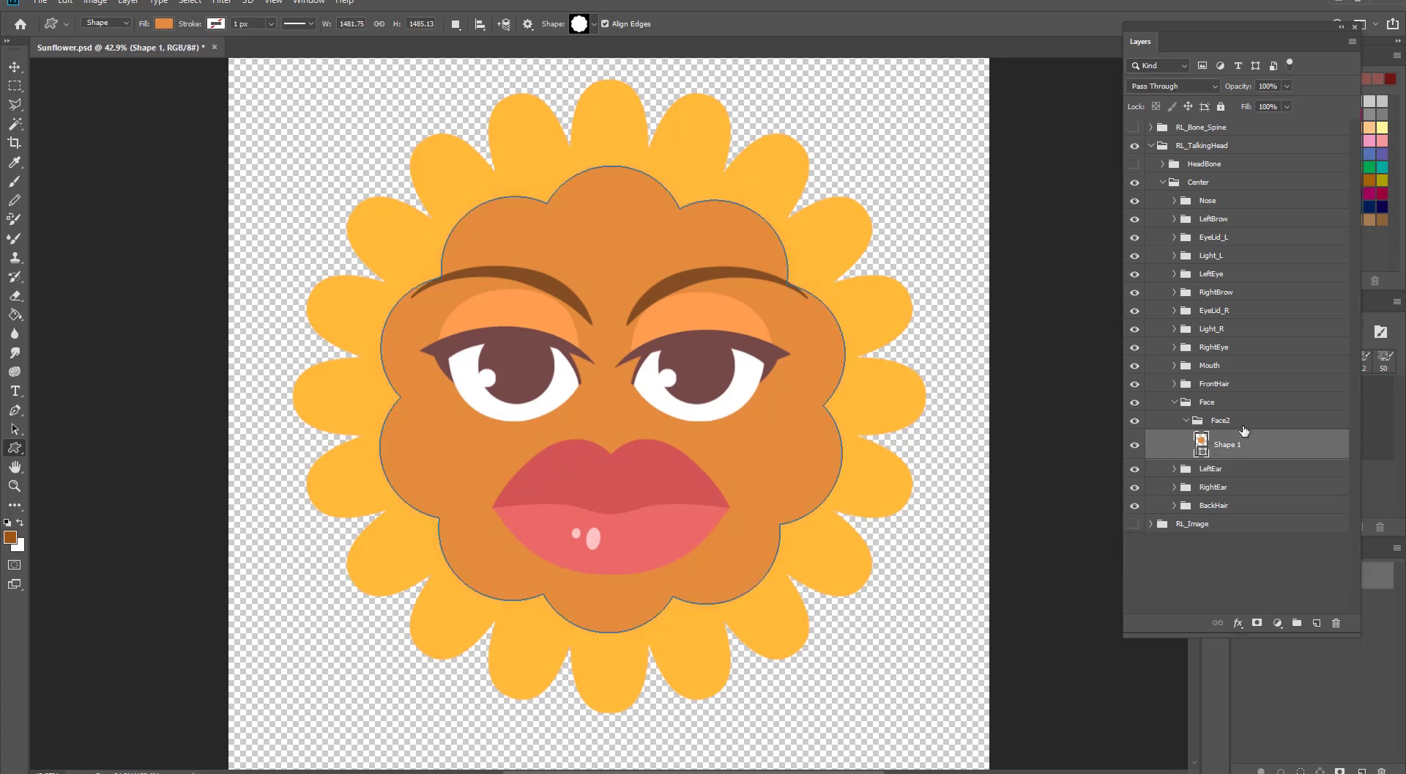
pyautogui.keyDown('ctrl'); pyautogui.click(1242, 444); pyautogui.keyUp('ctrl')
pyautogui.click(1241, 448)
pyautogui.keyDown('ctrl'); pyautogui.click(1245, 435); pyautogui.keyUp('ctrl')
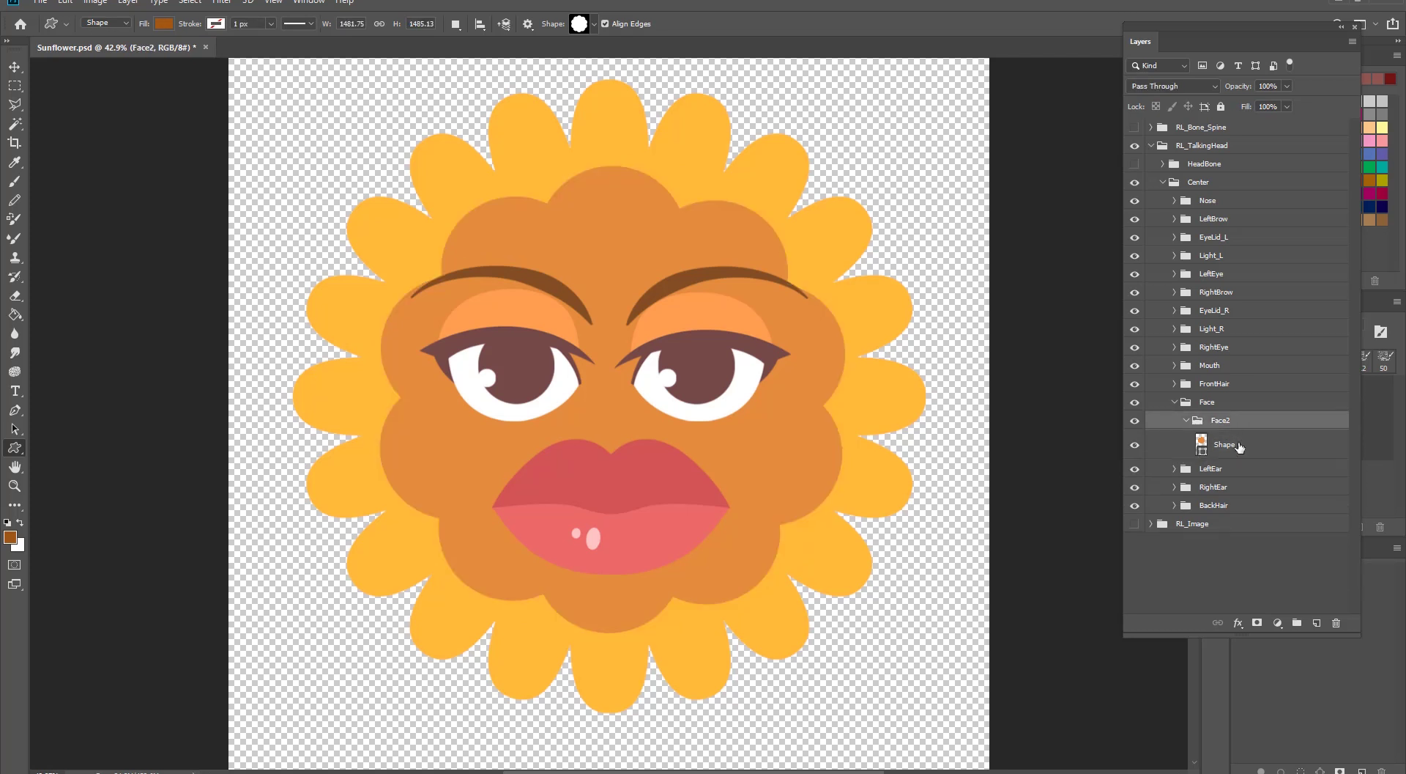
pyautogui.click(1239, 444)
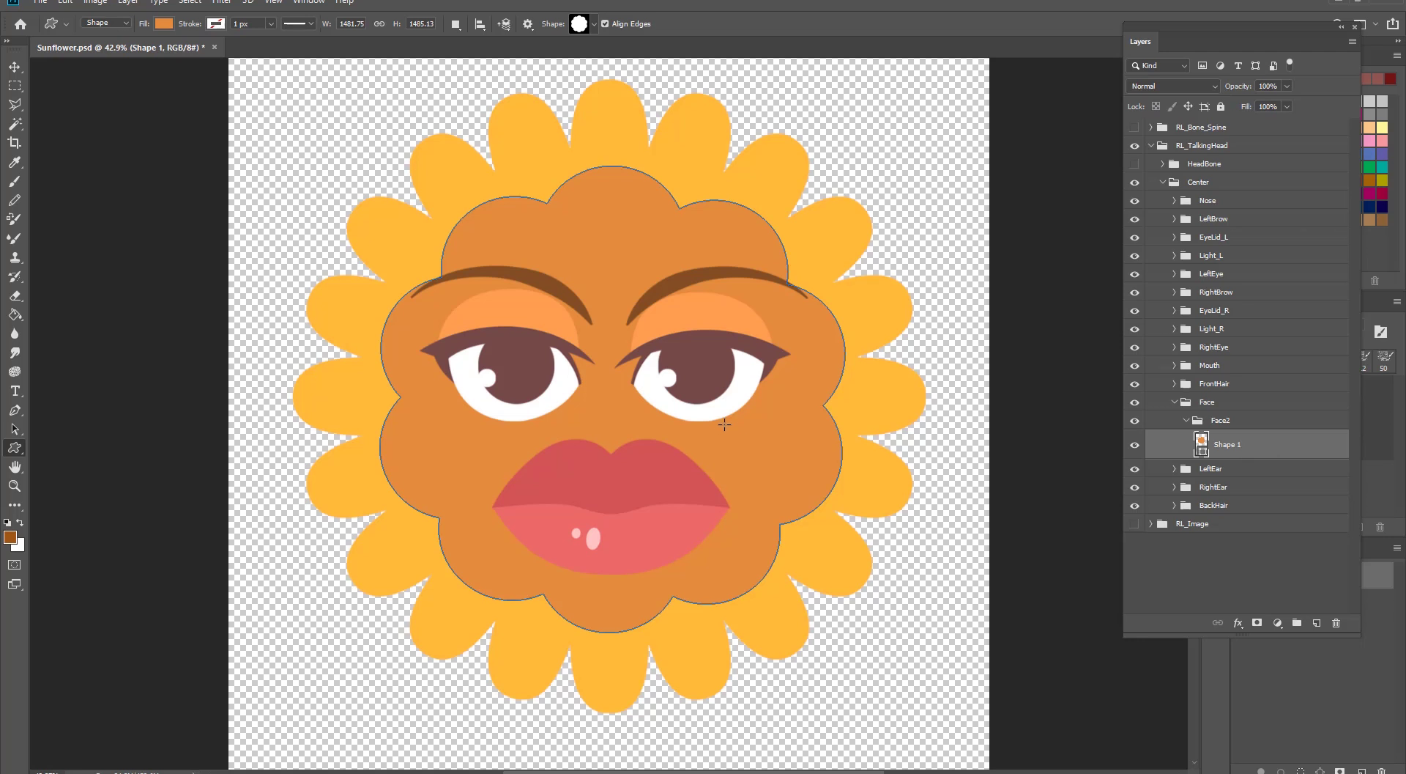
# Step: Duplicate the Shape 1 layer within Sunflower.psd and name the copy Mask
pyautogui.rightClick(1231, 445)
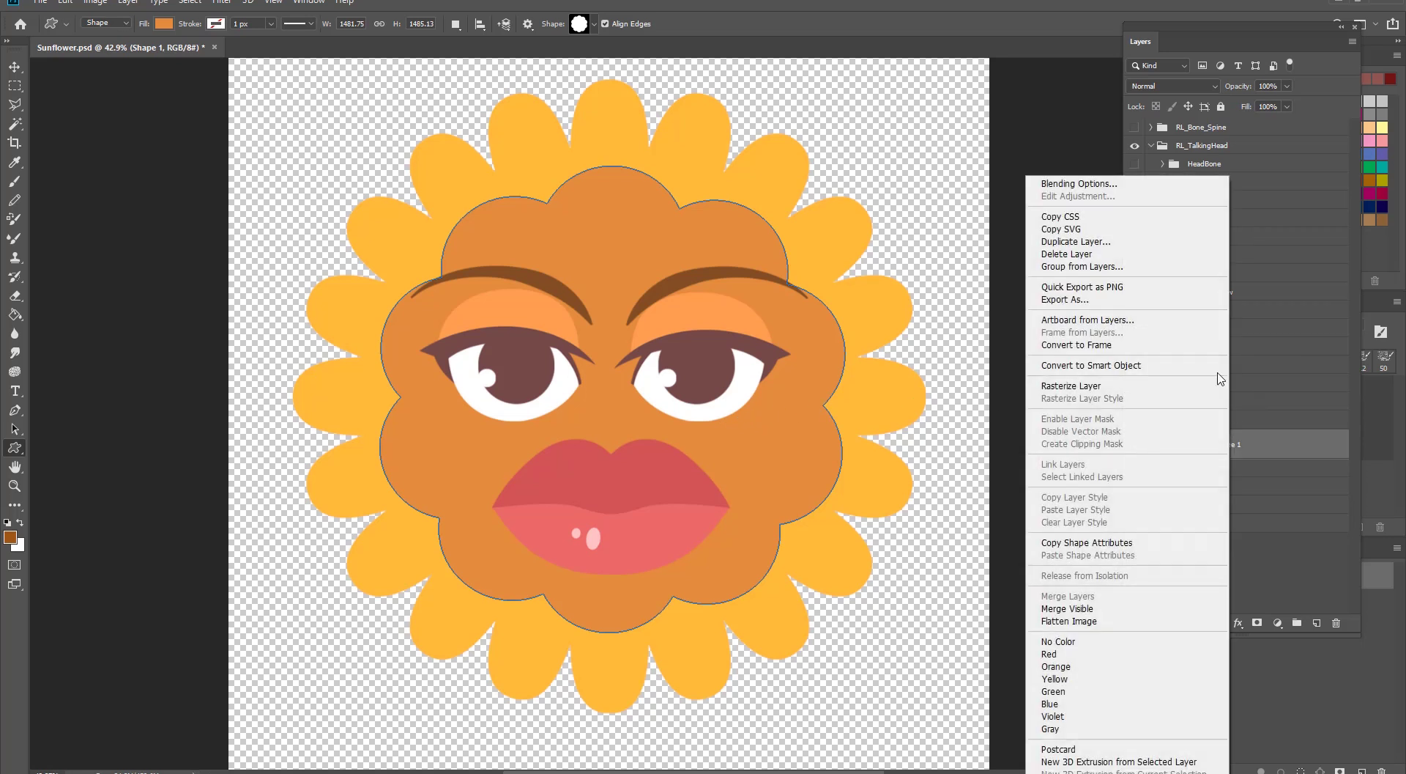
pyautogui.click(1077, 242)
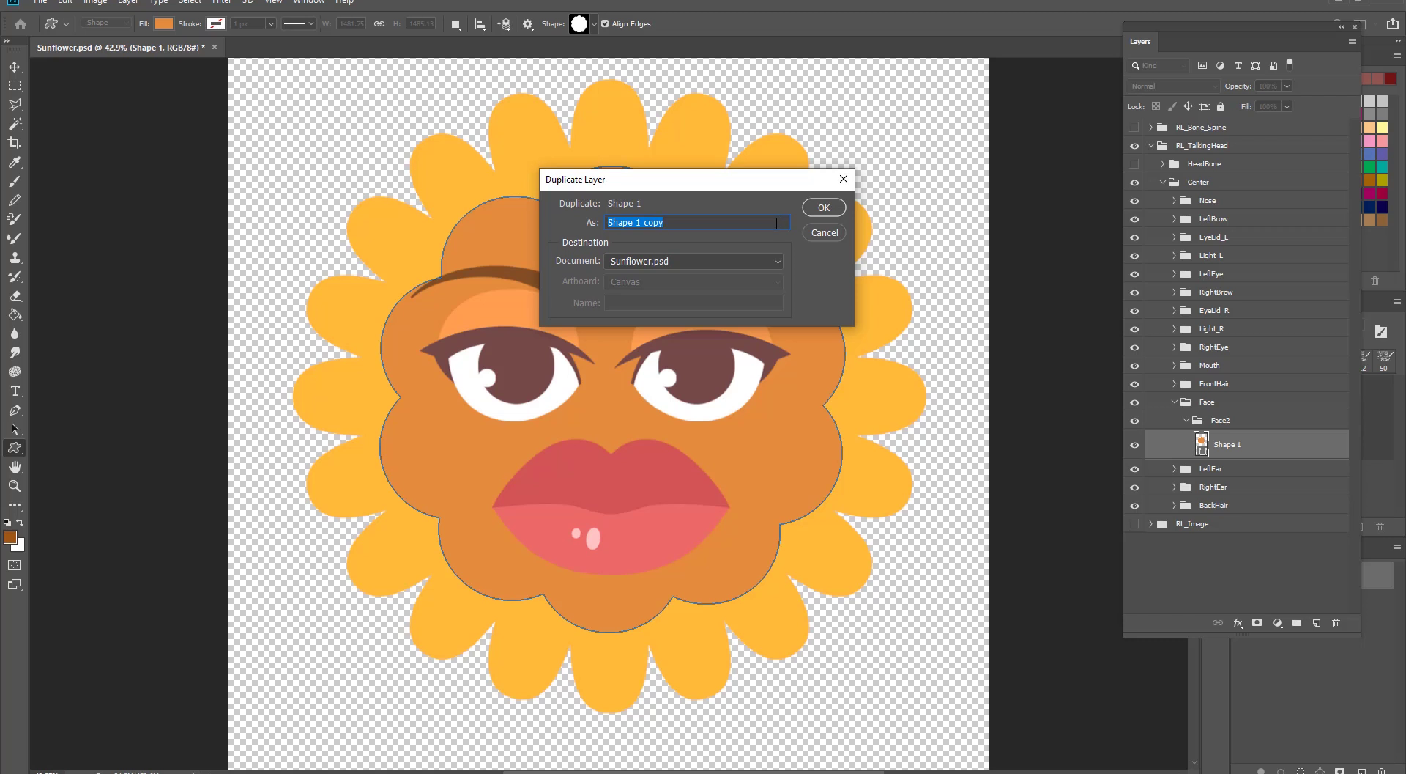
pyautogui.write('Mask')
pyautogui.press('Return')
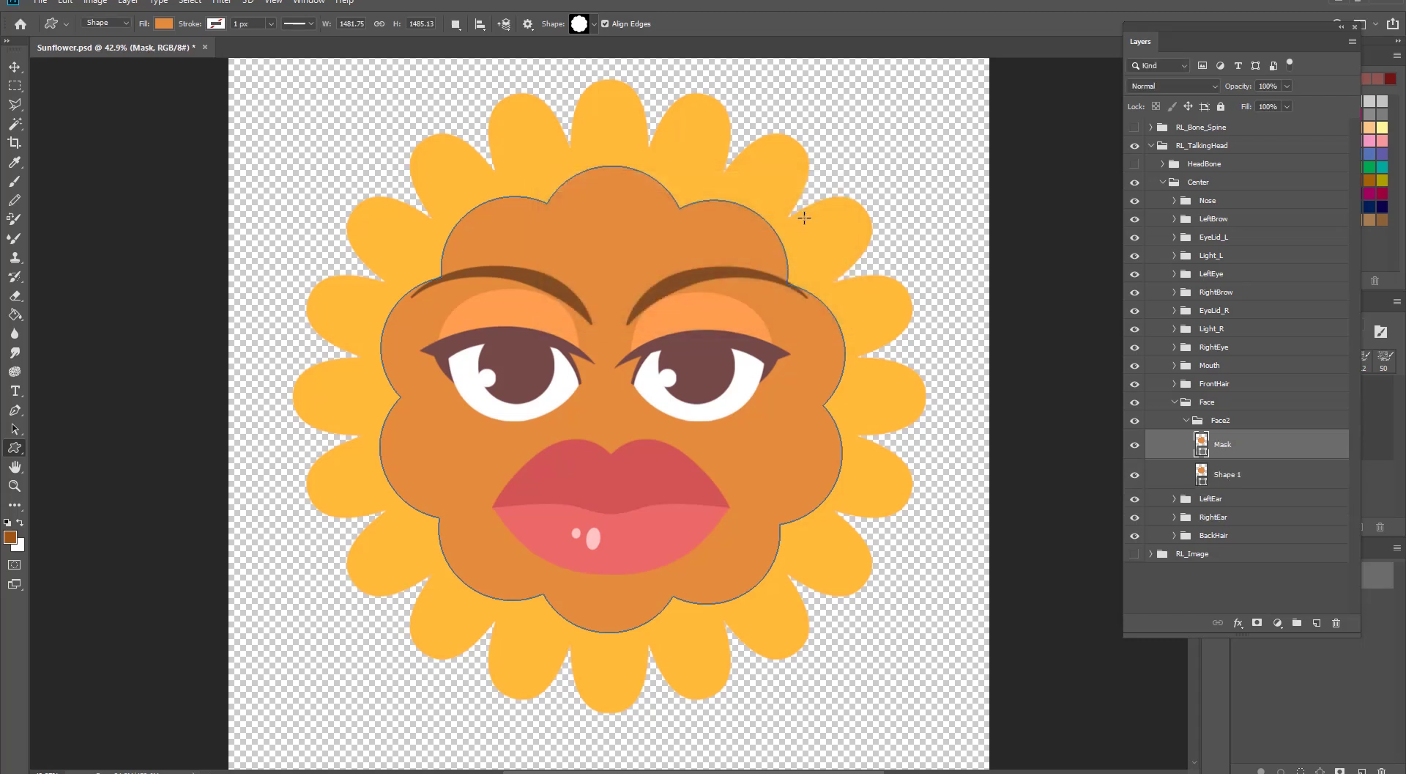
# Step: Rename the original Shape 1 layer below Mask as Face2
pyautogui.doubleClick(1228, 474)
pyautogui.write('Fa')
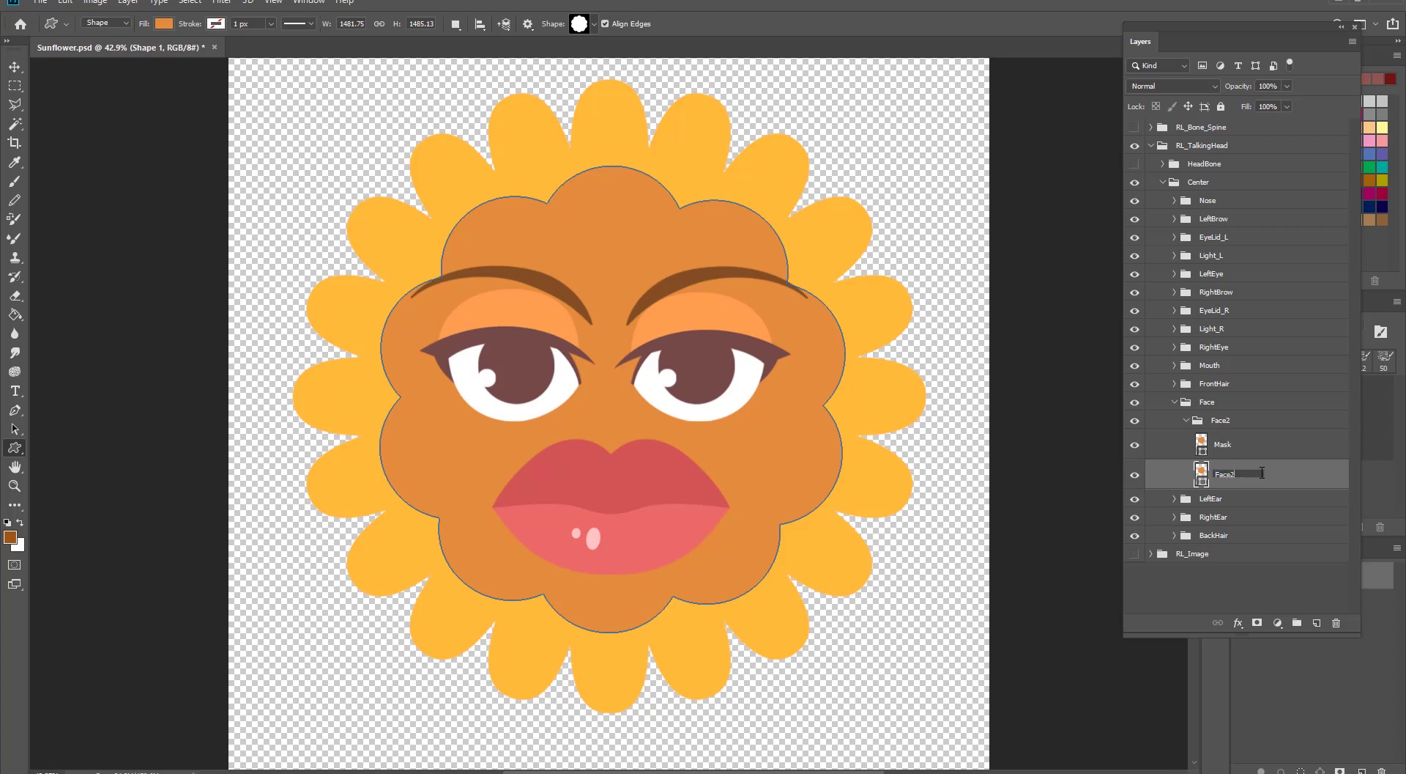
pyautogui.write('ce2')
pyautogui.press('Return')
# Step: Rasterize the Mask and Face2 layers together and save the Sunflower PSD
pyautogui.keyDown('shift'); pyautogui.click(1232, 445); pyautogui.keyUp('shift')
pyautogui.rightClick(1231, 445)
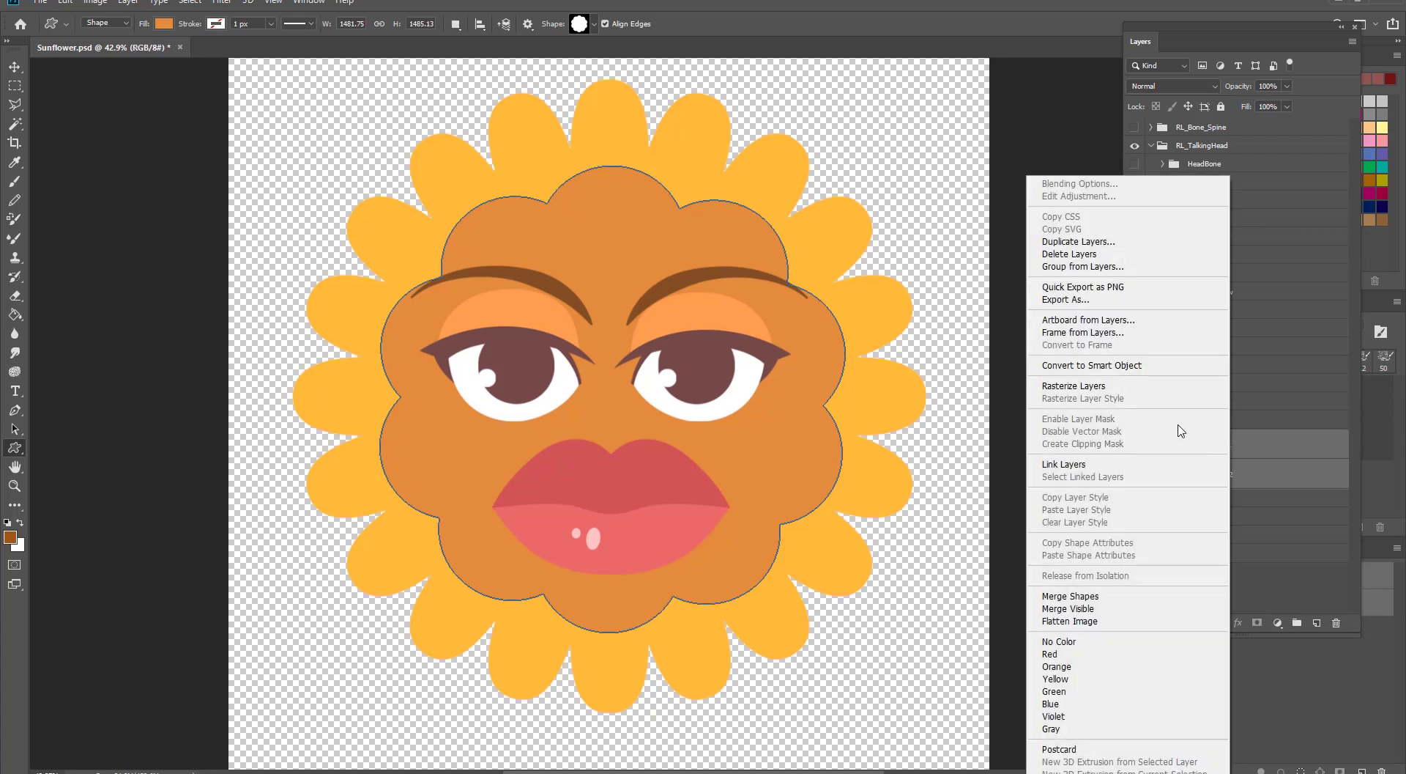
pyautogui.click(1132, 386)
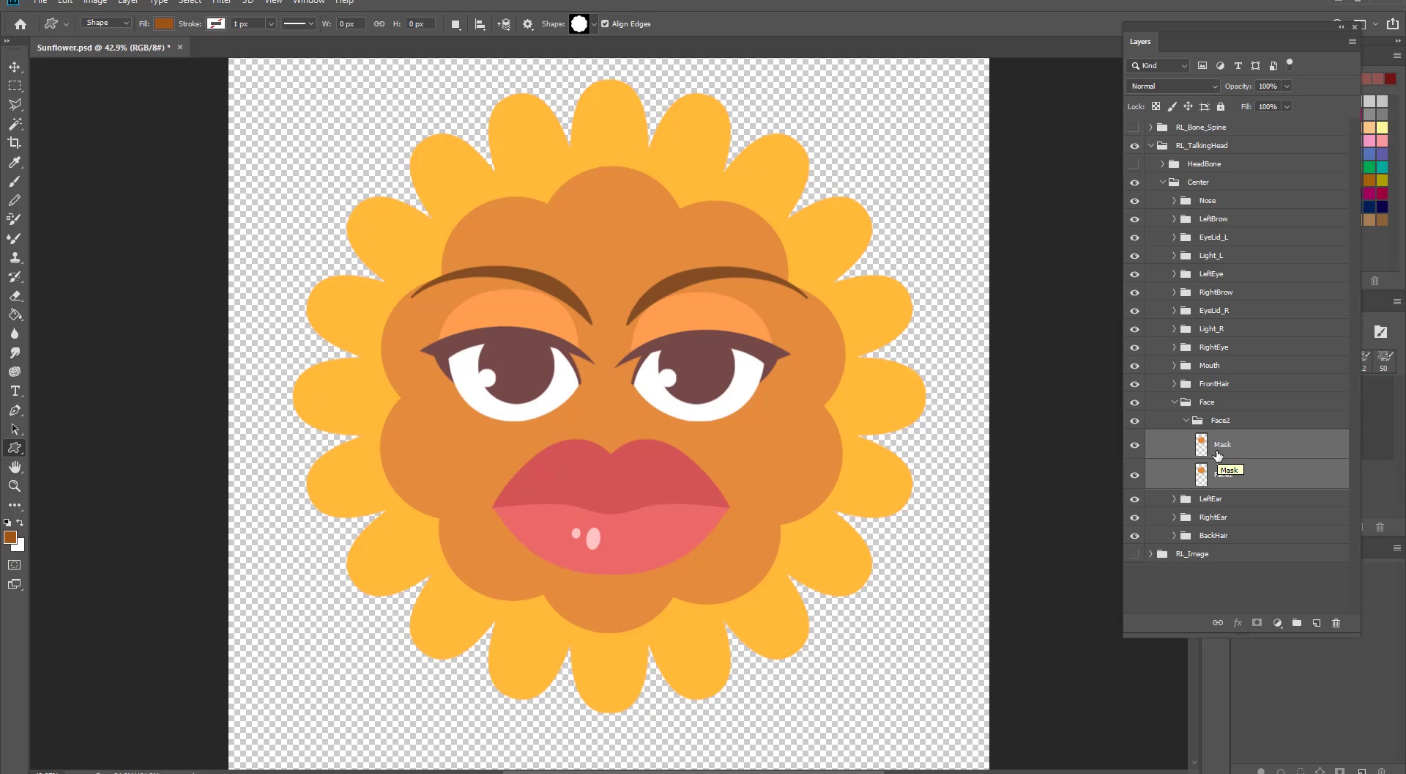
pyautogui.click(40, 2)
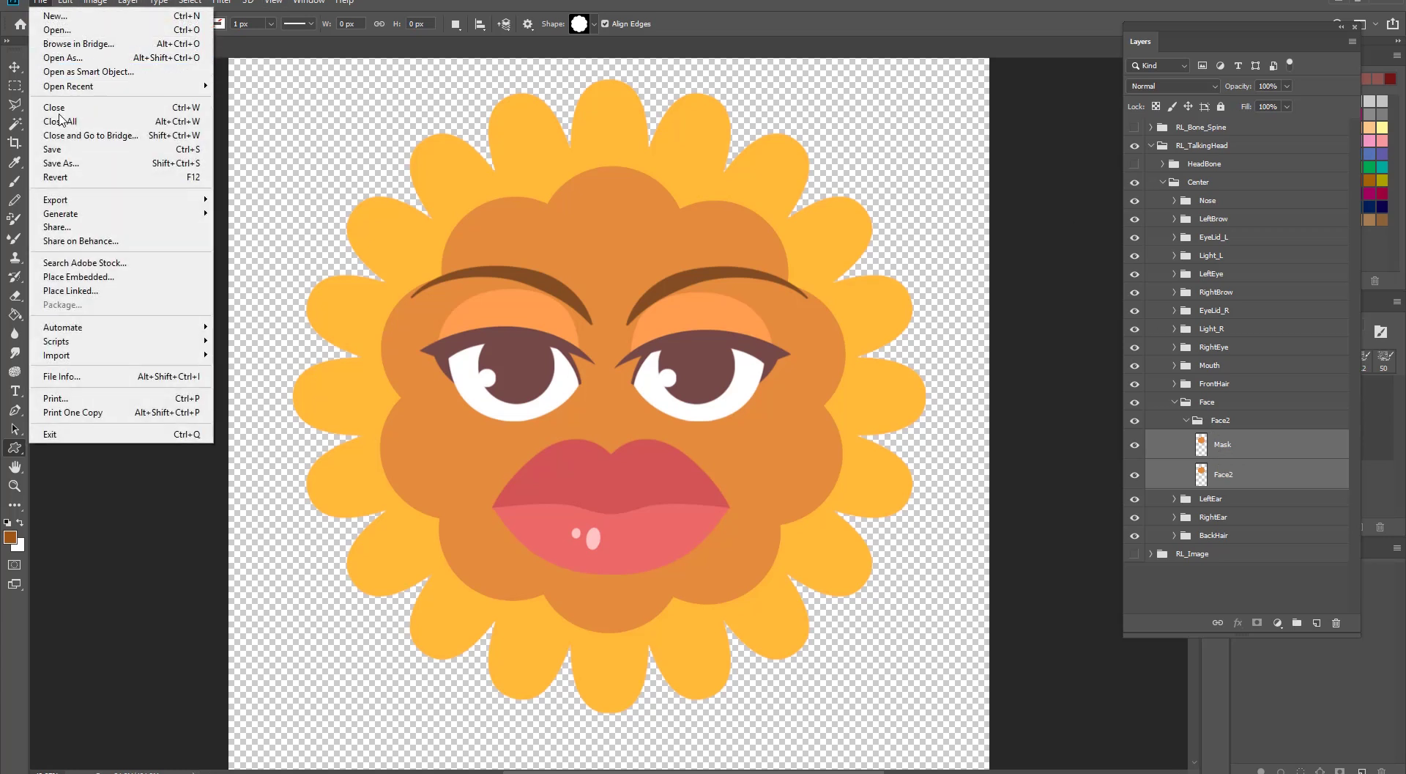
pyautogui.click(59, 146)
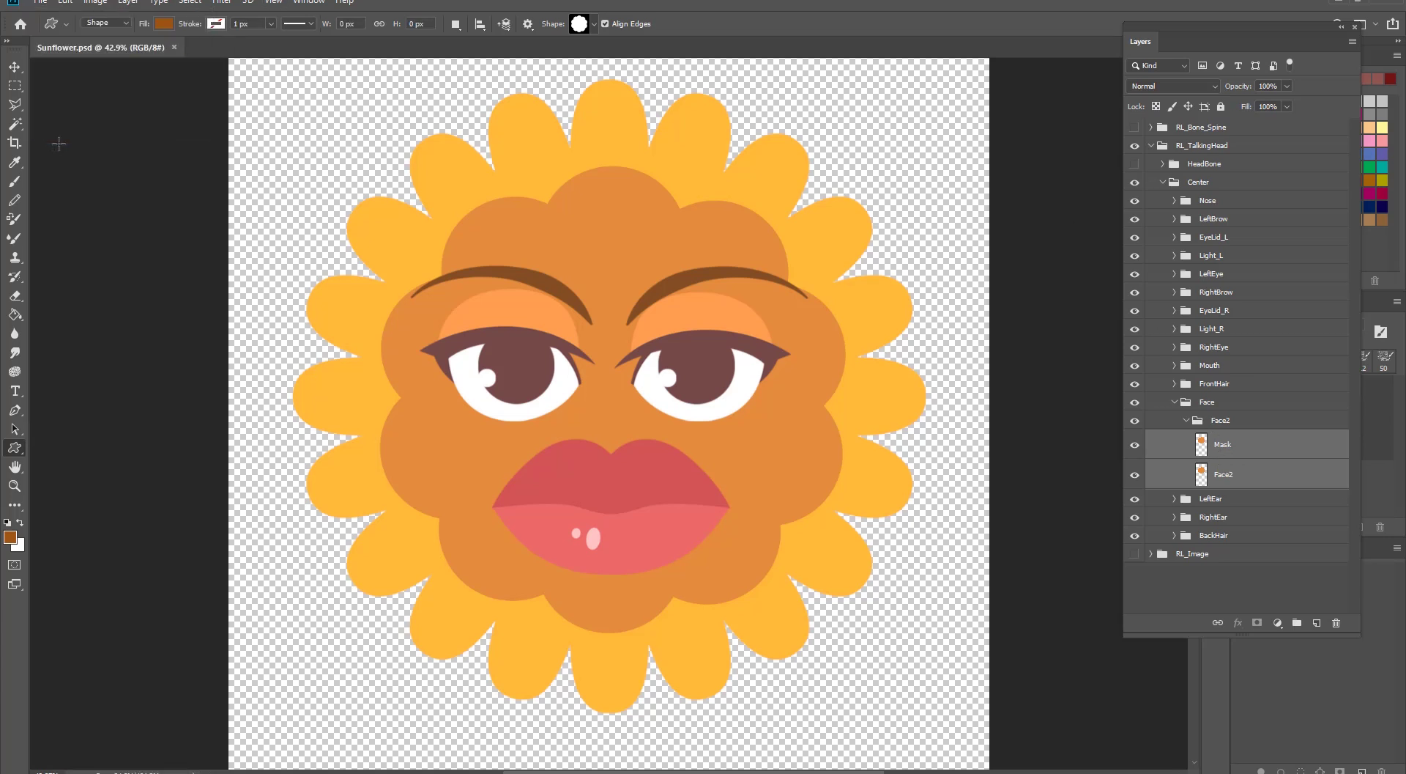
# Step: Switch to Cartoon Animator 4, preview the face masking with the 360 Head Creator's Quick Head Turn Setup, and cancel the setup
pyautogui.hotkey('alt', 'Tab')
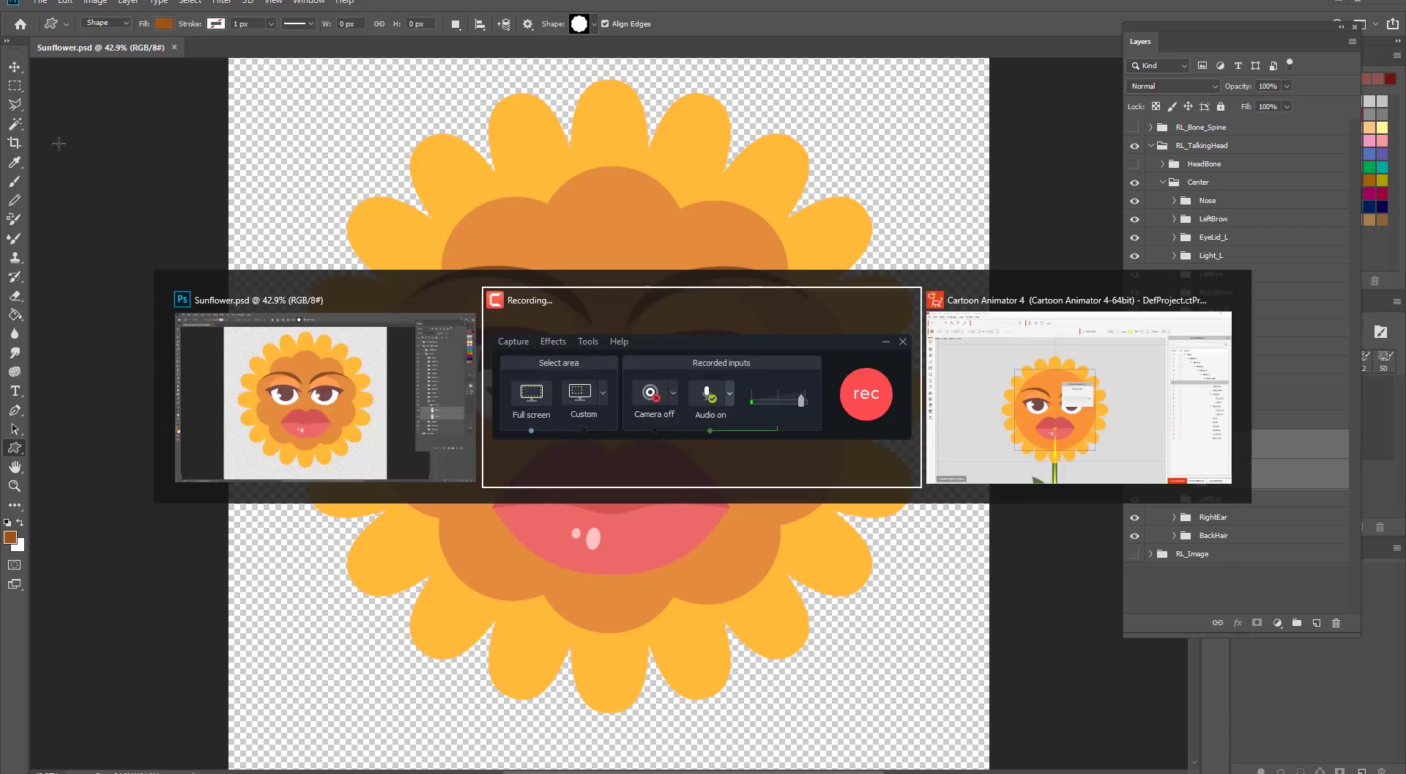
pyautogui.hotkey('alt', 'Tab')
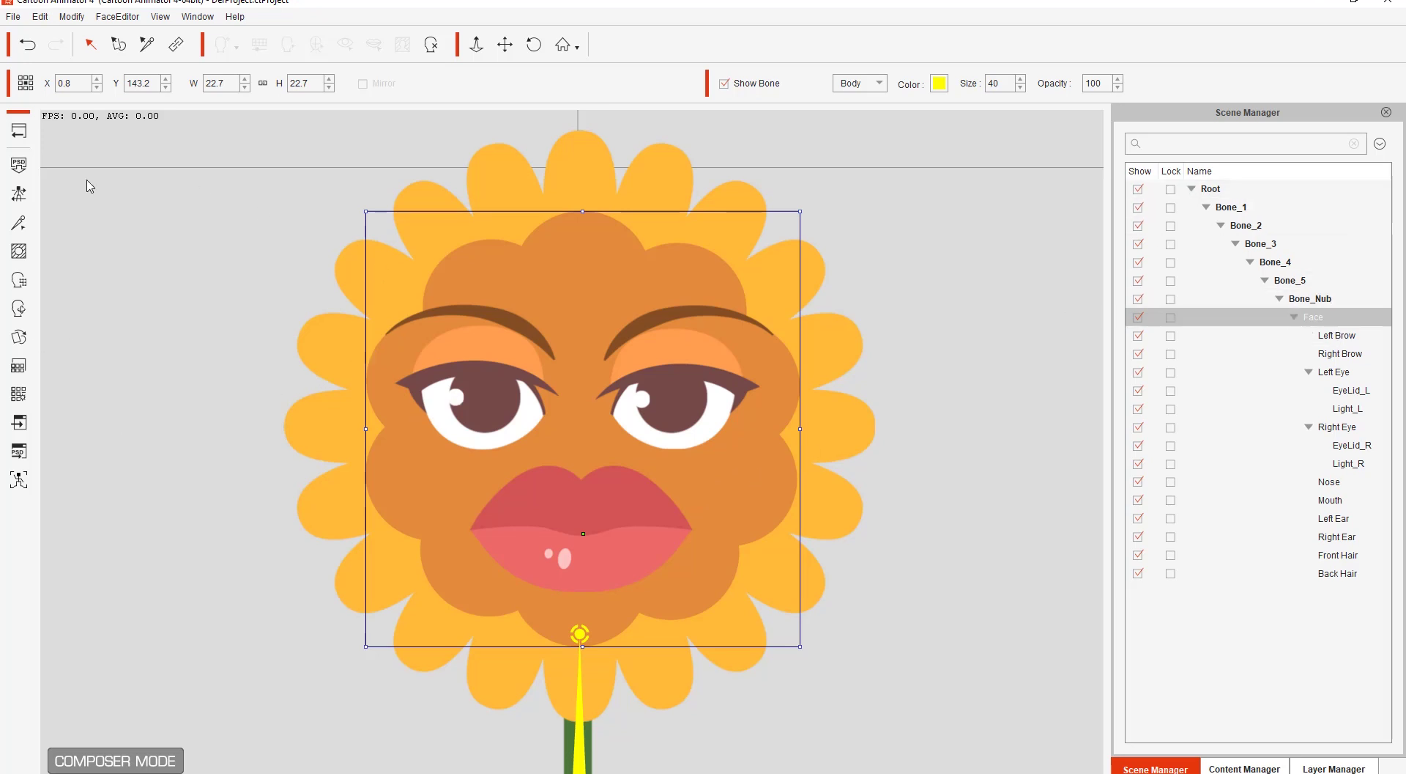
pyautogui.click(18, 309)
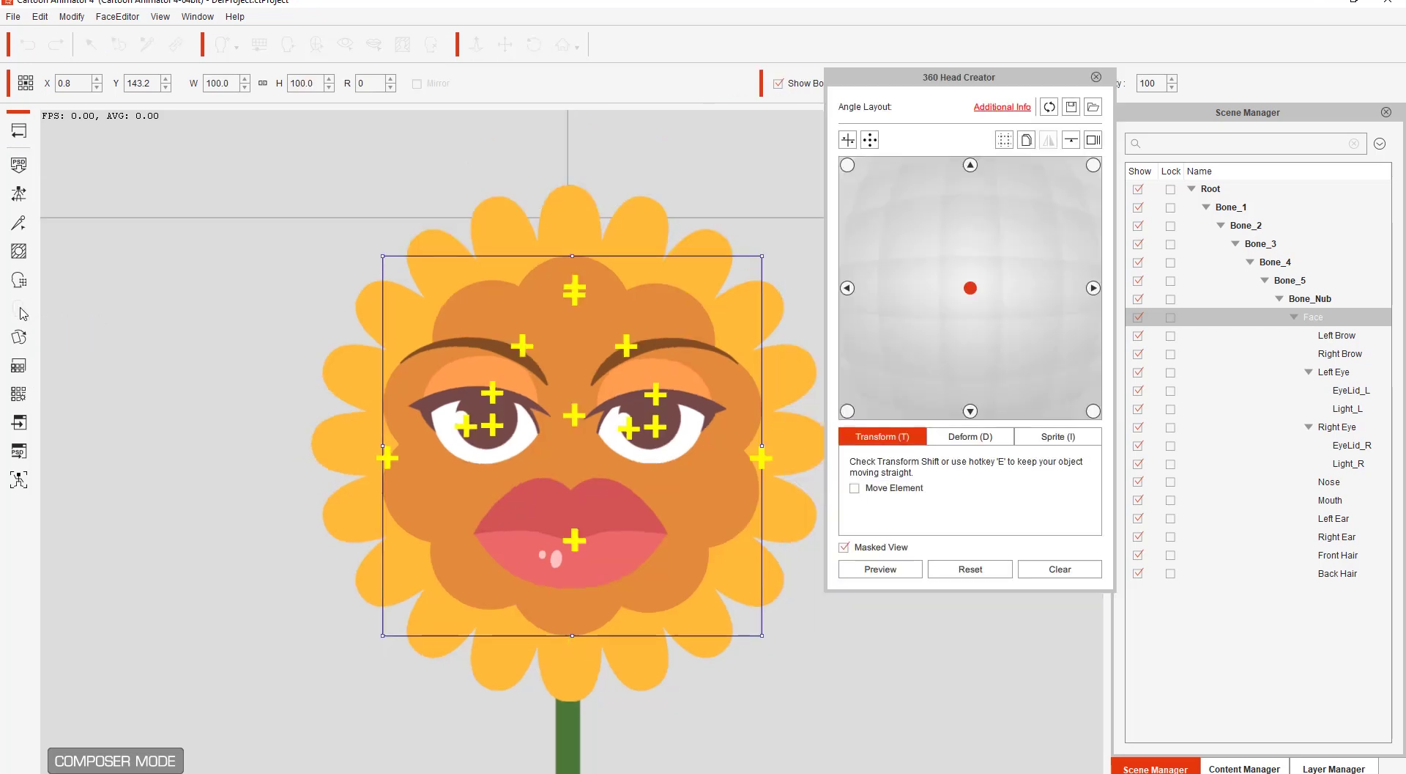
pyautogui.click(850, 142)
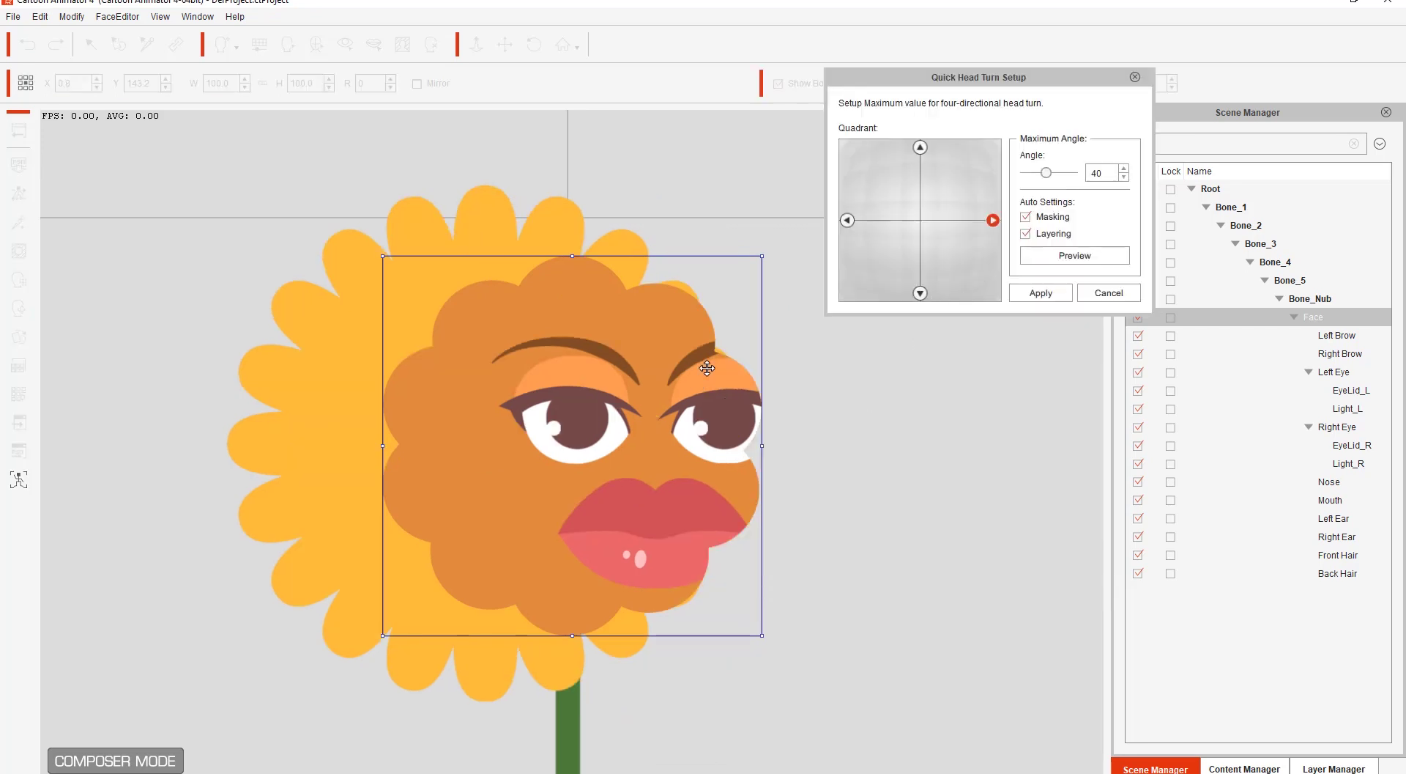
pyautogui.click(1064, 257)
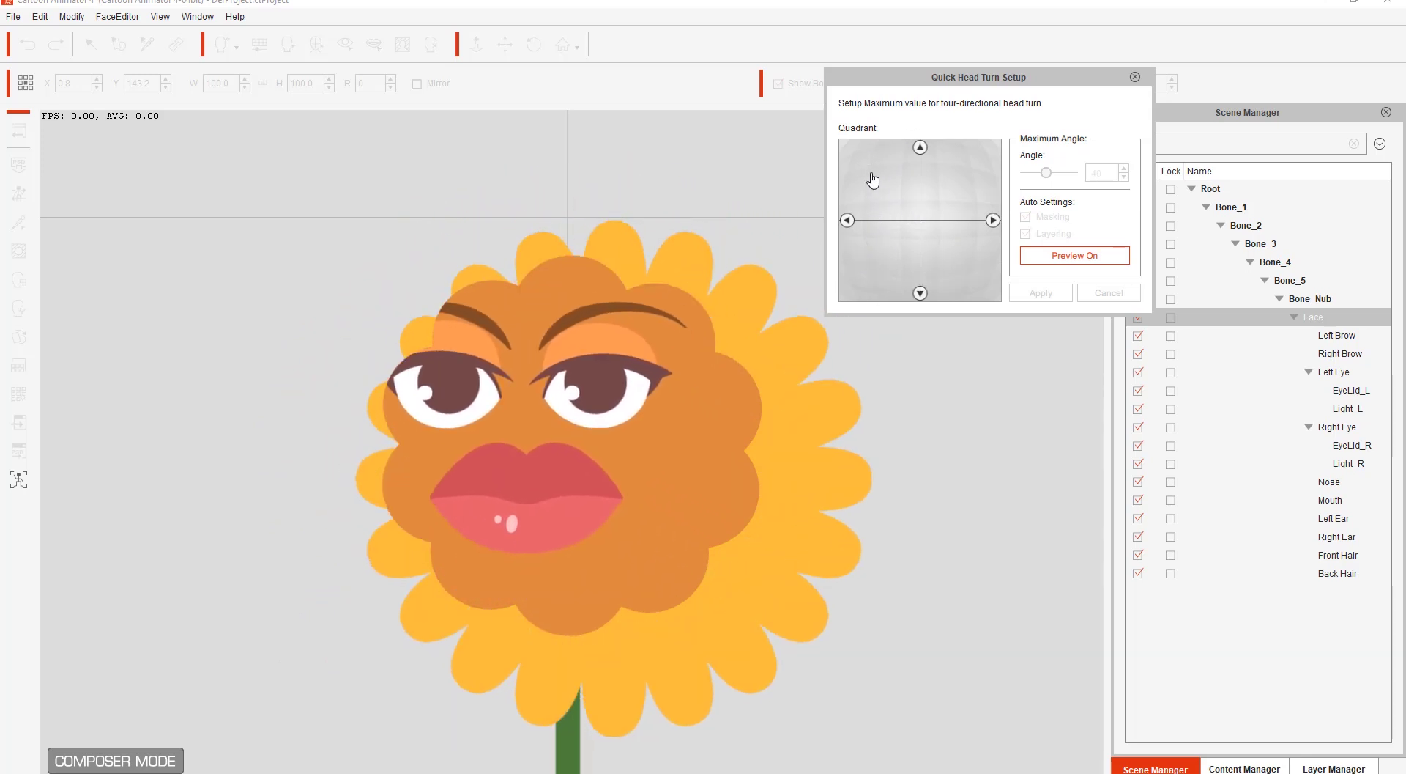
pyautogui.click(1073, 256)
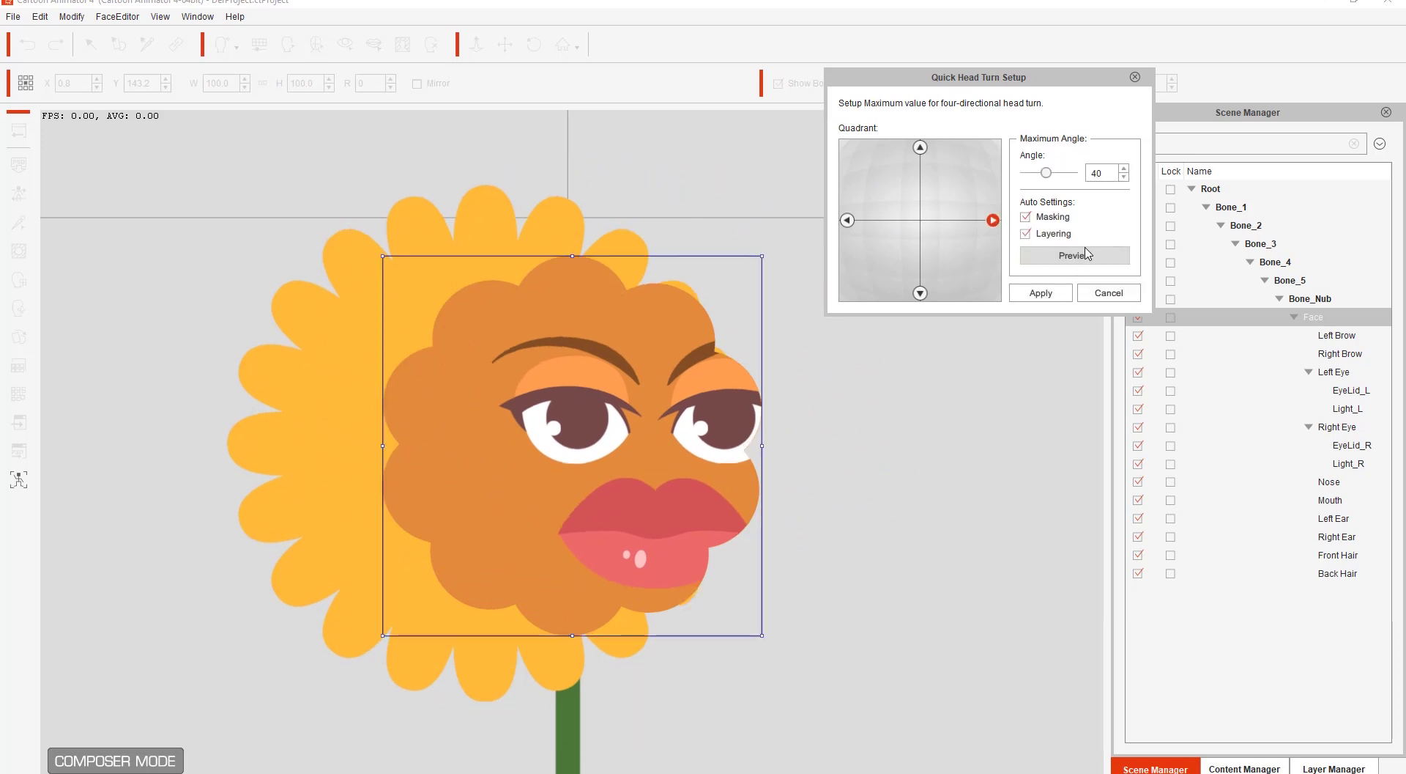
pyautogui.click(1103, 293)
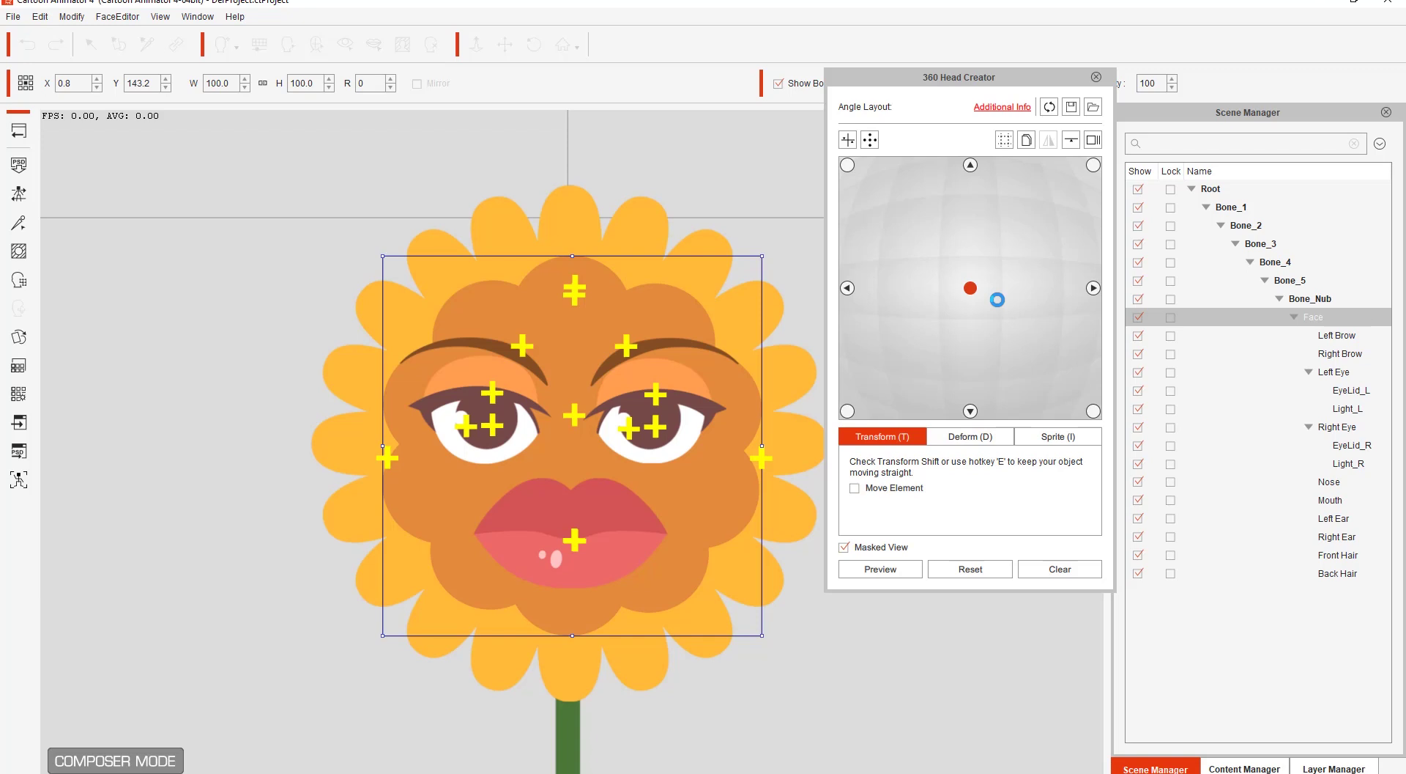
# Step: Switch back to Photoshop and add an outside Stroke layer style to the Face2 layer
pyautogui.hotkey('alt', 'Tab')
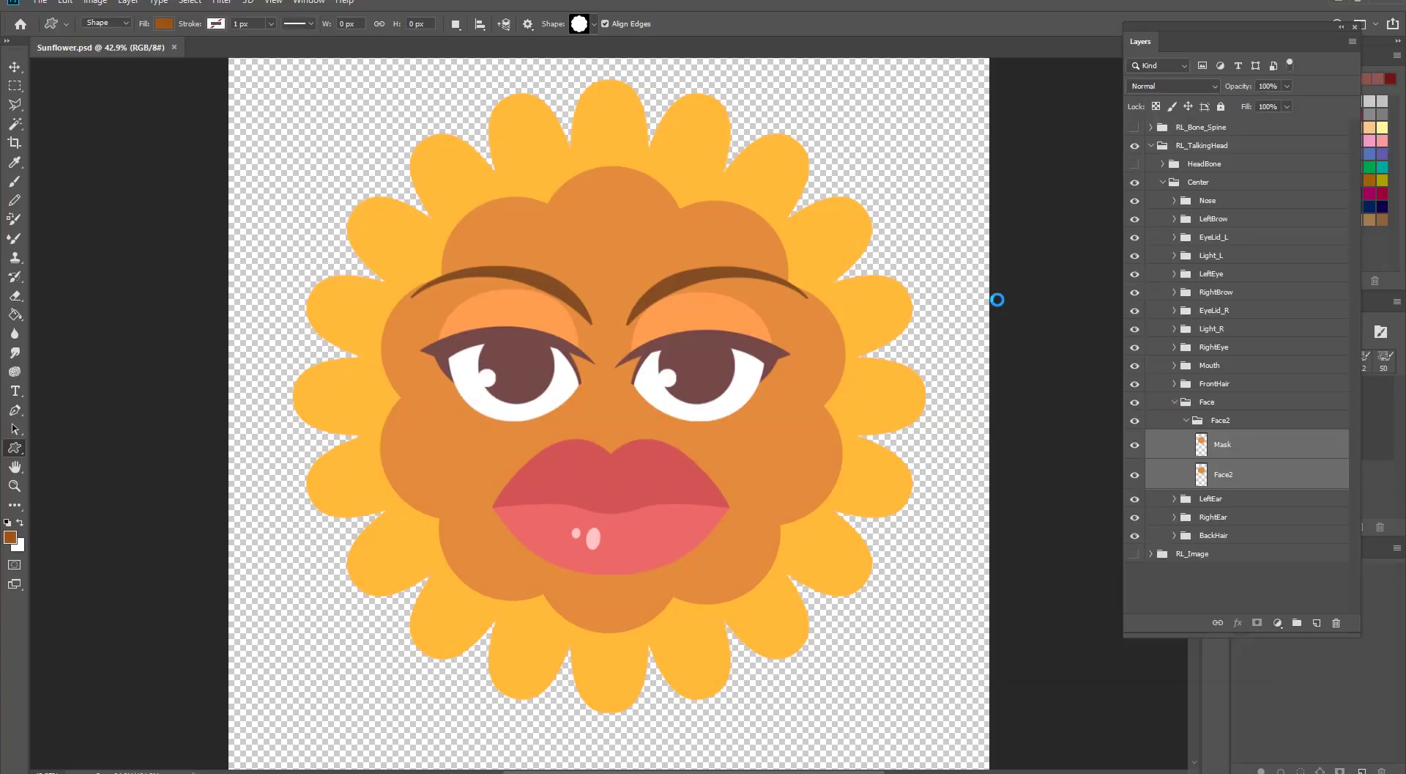
pyautogui.click(1235, 475)
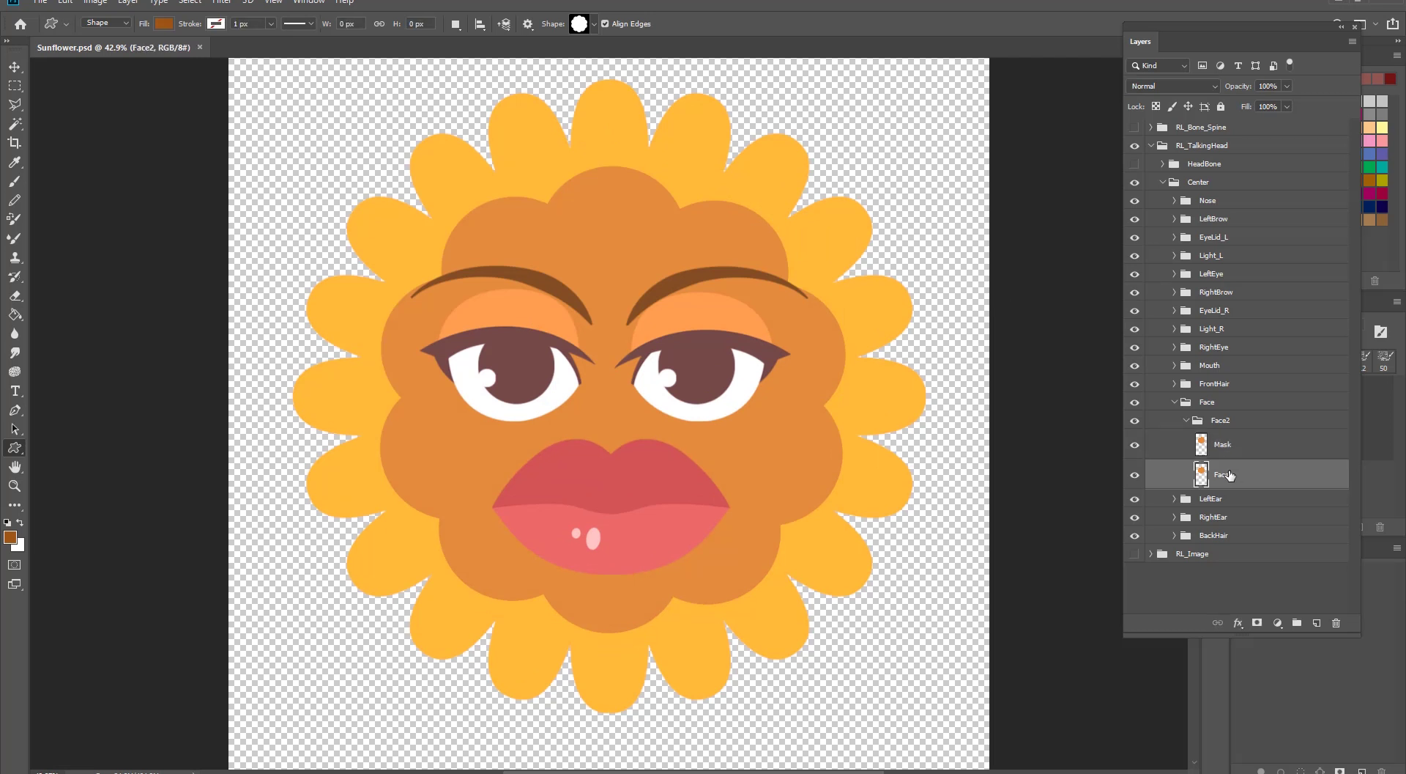
pyautogui.click(1239, 623)
pyautogui.click(1255, 670)
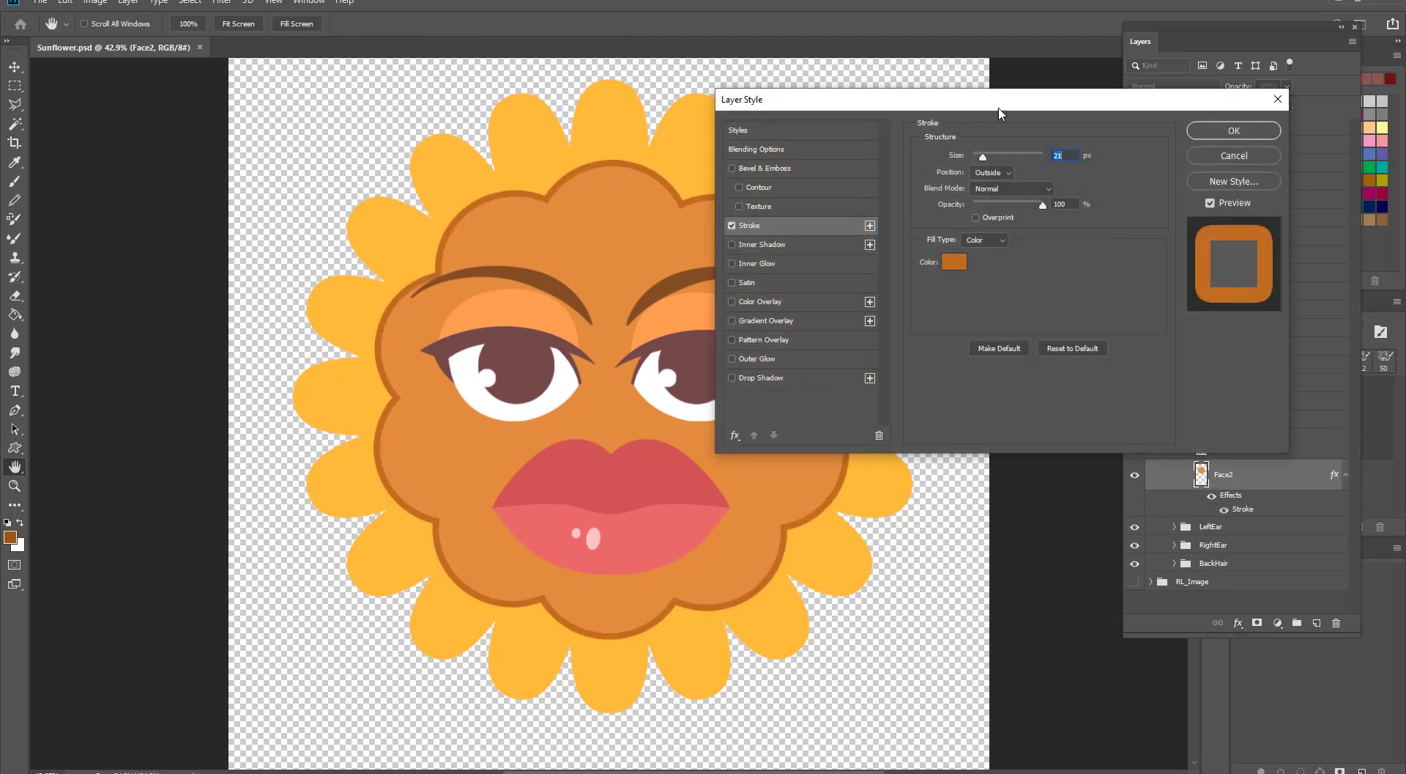
pyautogui.moveTo(999, 110); pyautogui.dragTo(1066, 34)
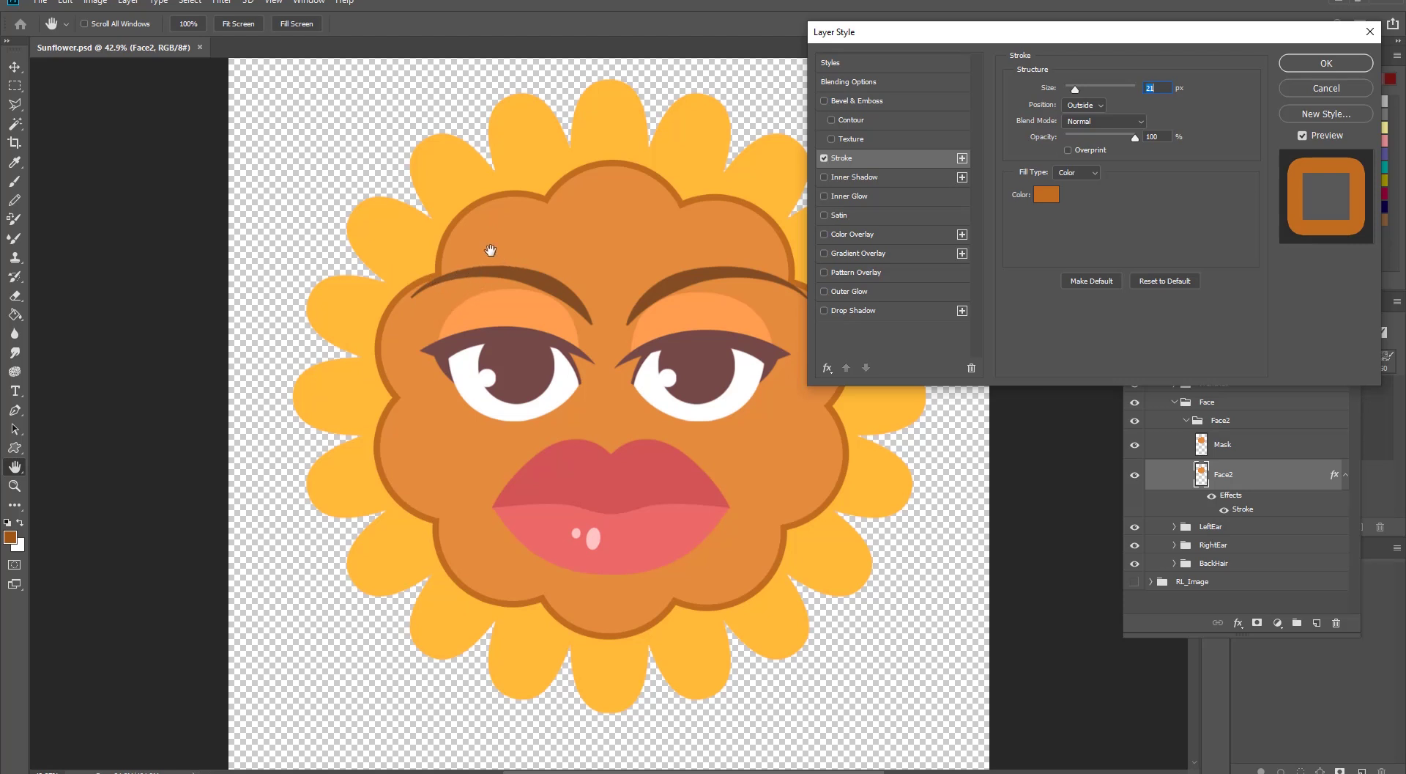
# Step: Set the Face2 stroke color to ca6f1d and its size to 29 px, and apply the layer style
pyautogui.click(1046, 195)
pyautogui.moveTo(666, 216); pyautogui.dragTo(669, 206)
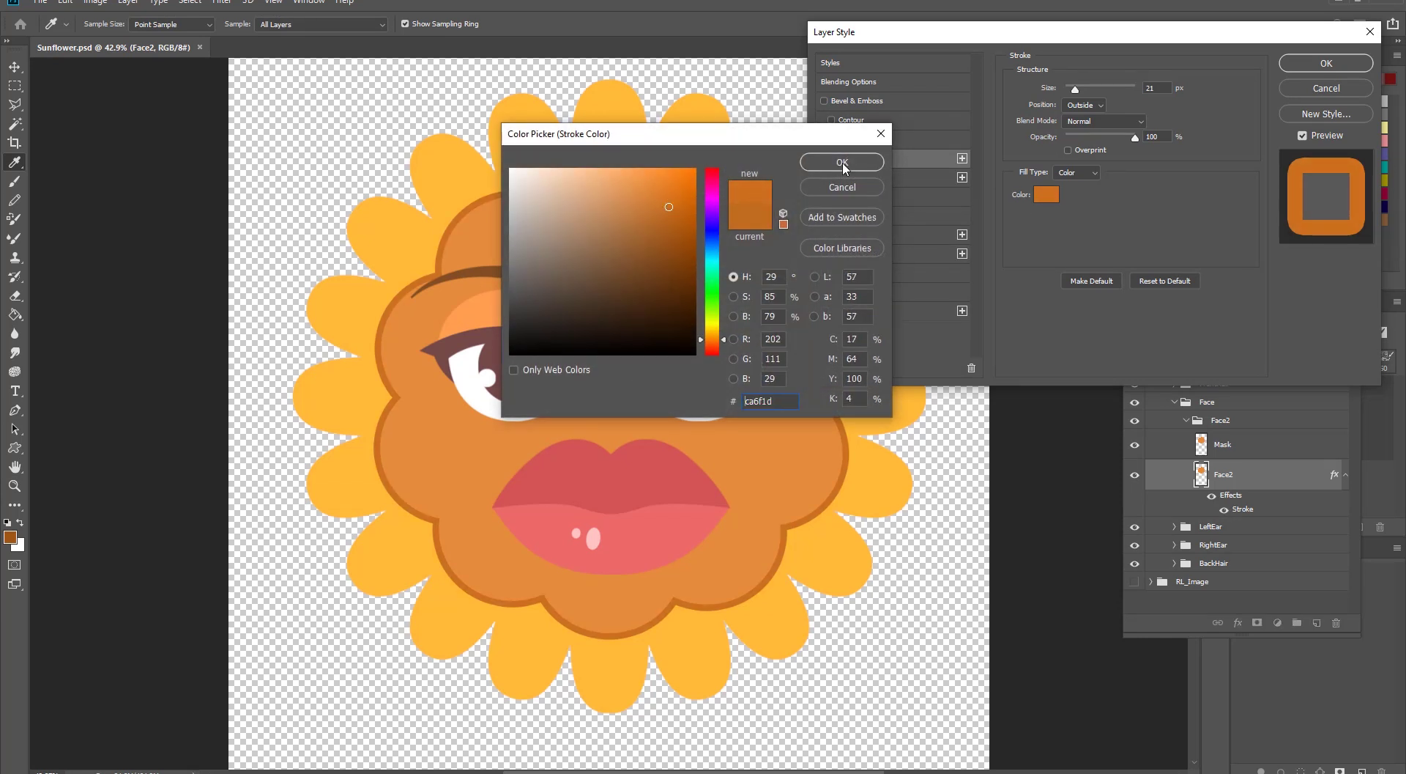
pyautogui.click(842, 163)
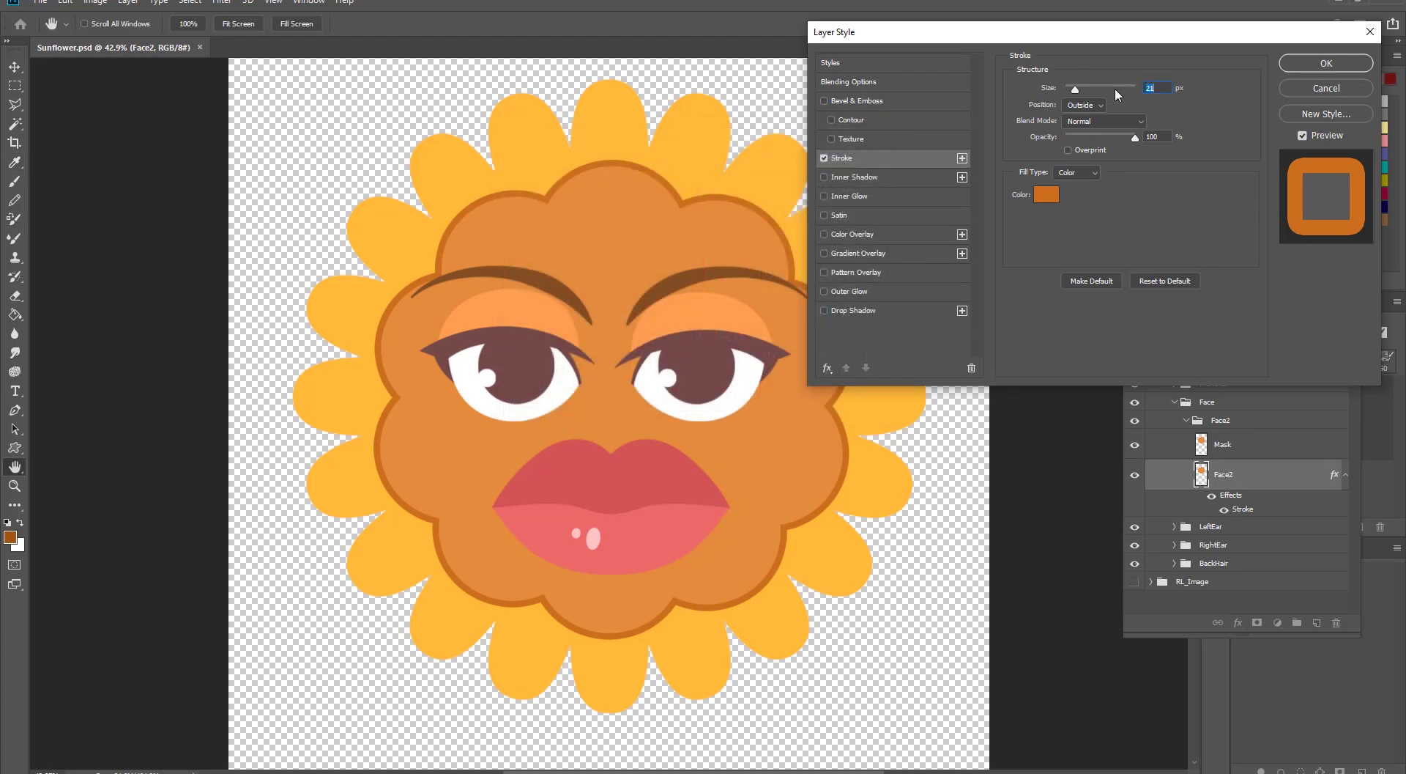
pyautogui.moveTo(1079, 90); pyautogui.dragTo(1080, 91)
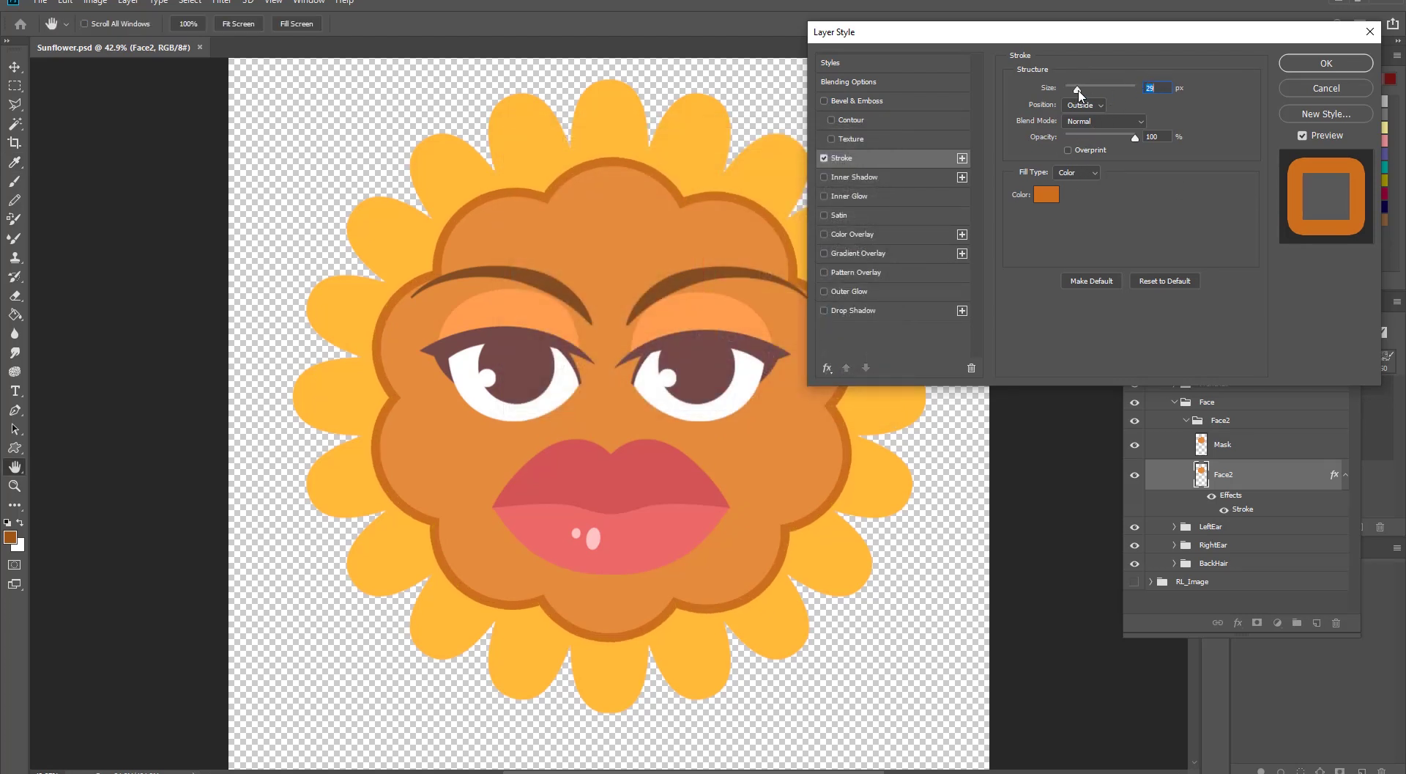
pyautogui.click(1332, 61)
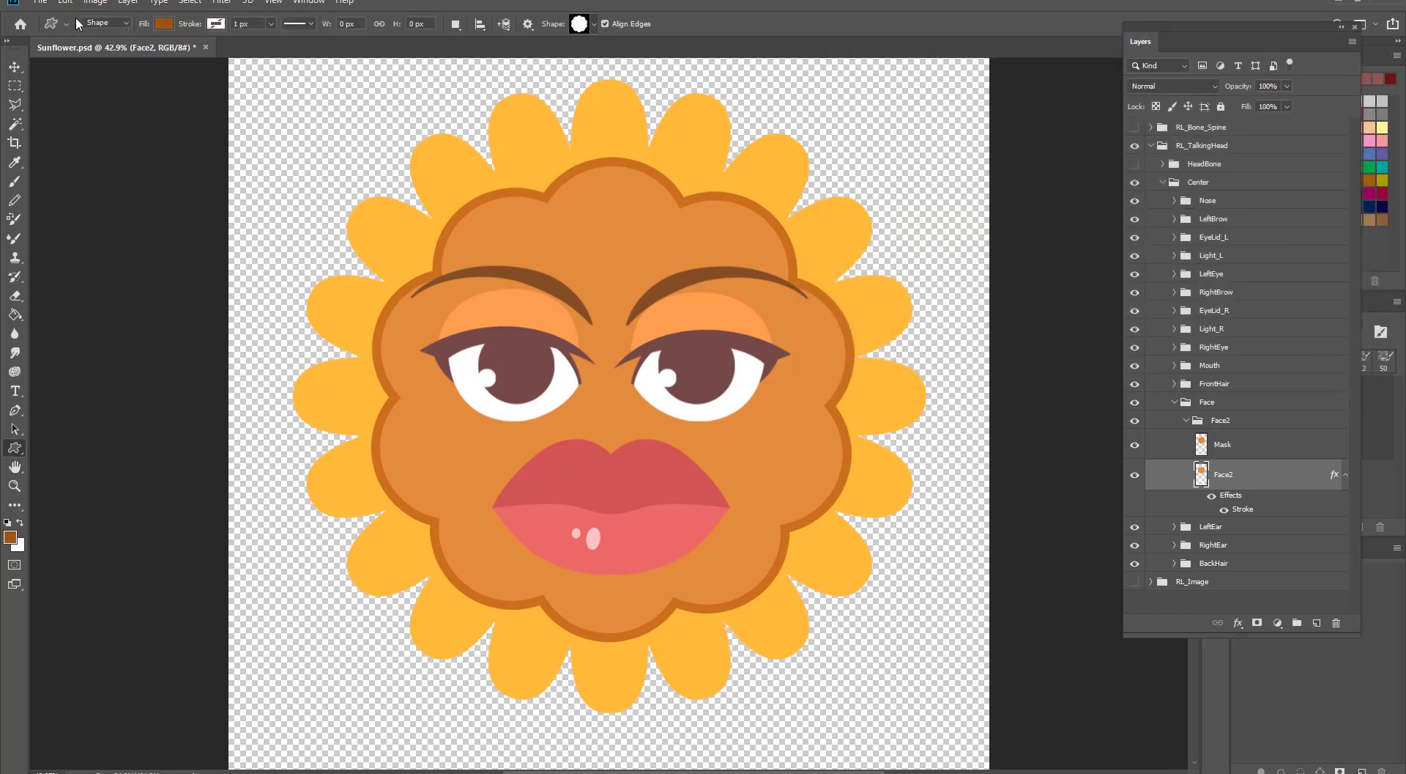
# Step: Rasterize the Face2 layer's style and save the Sunflower PSD
pyautogui.rightClick(1241, 480)
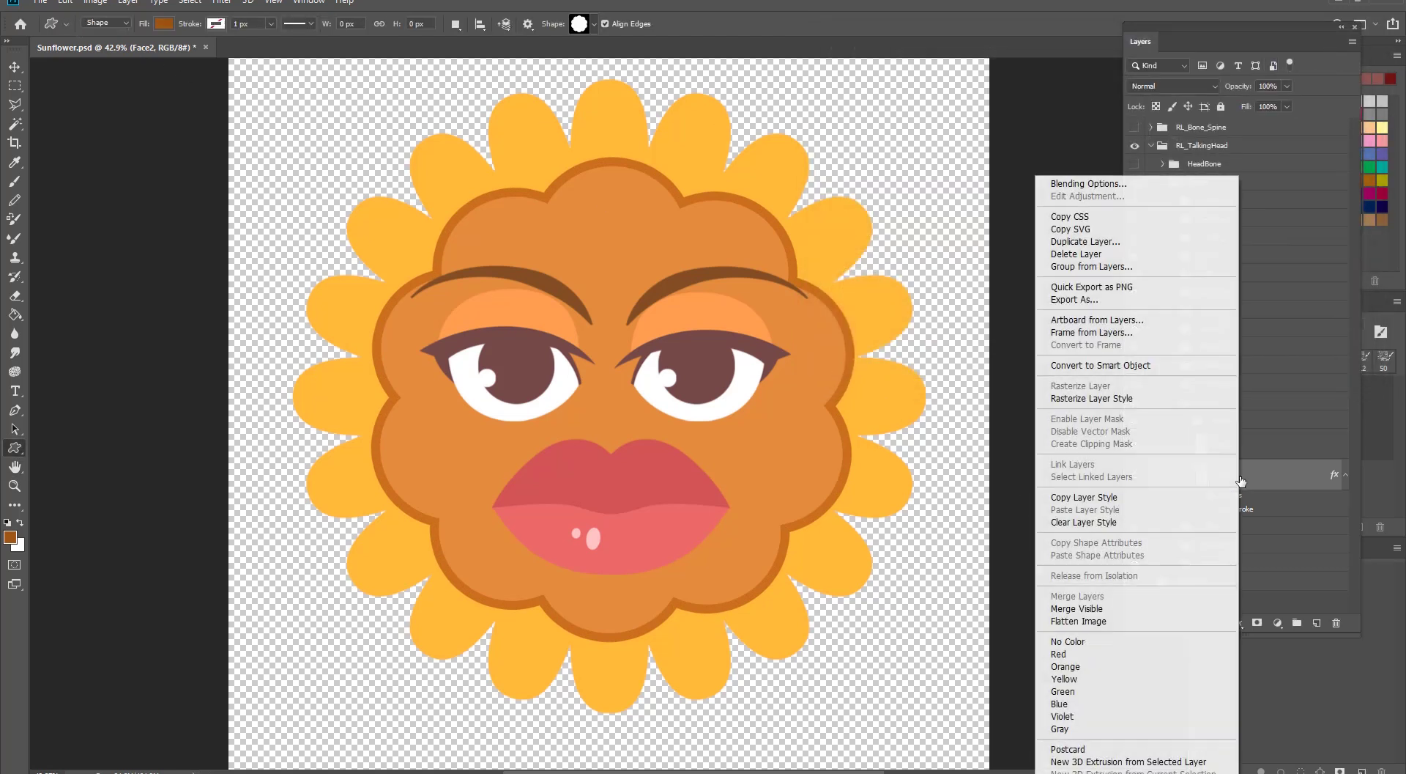
pyautogui.click(1141, 397)
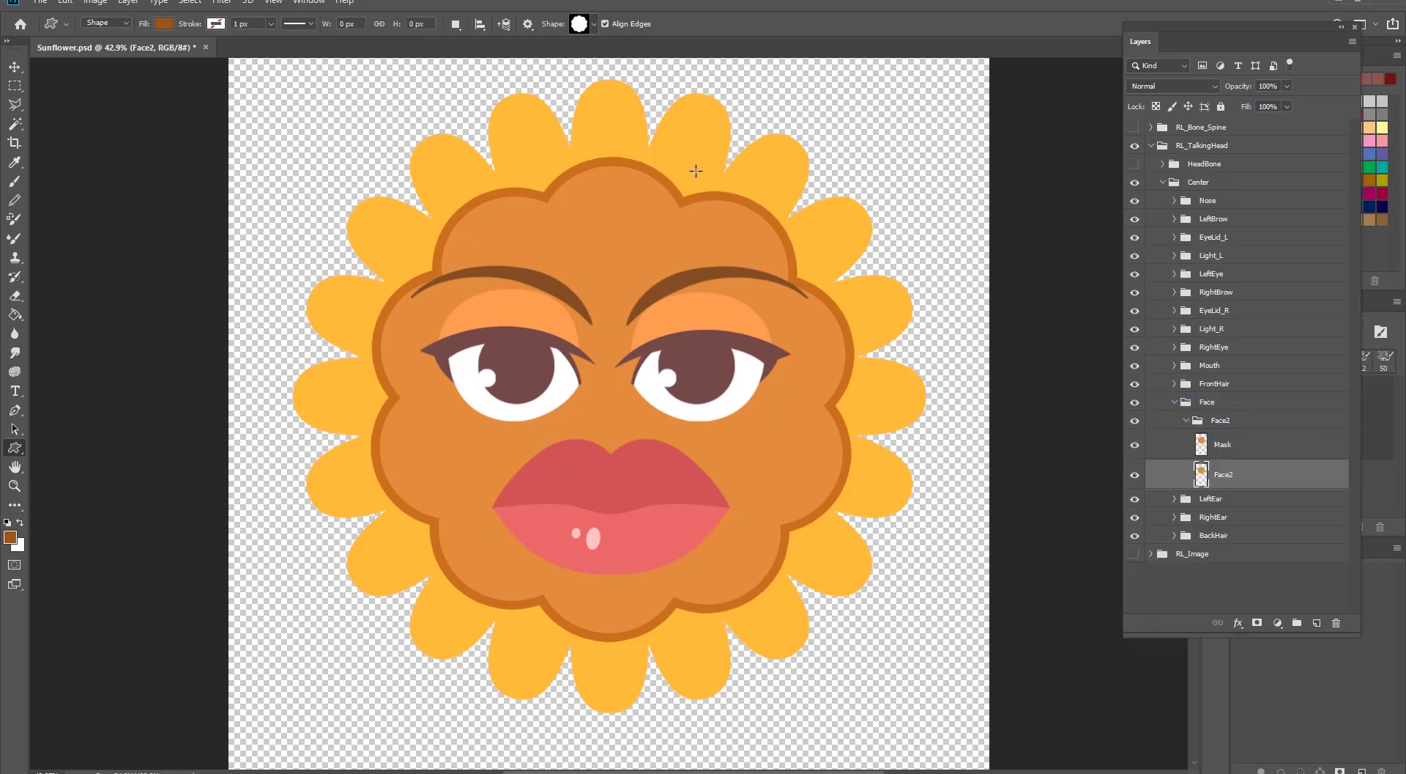
pyautogui.click(43, 2)
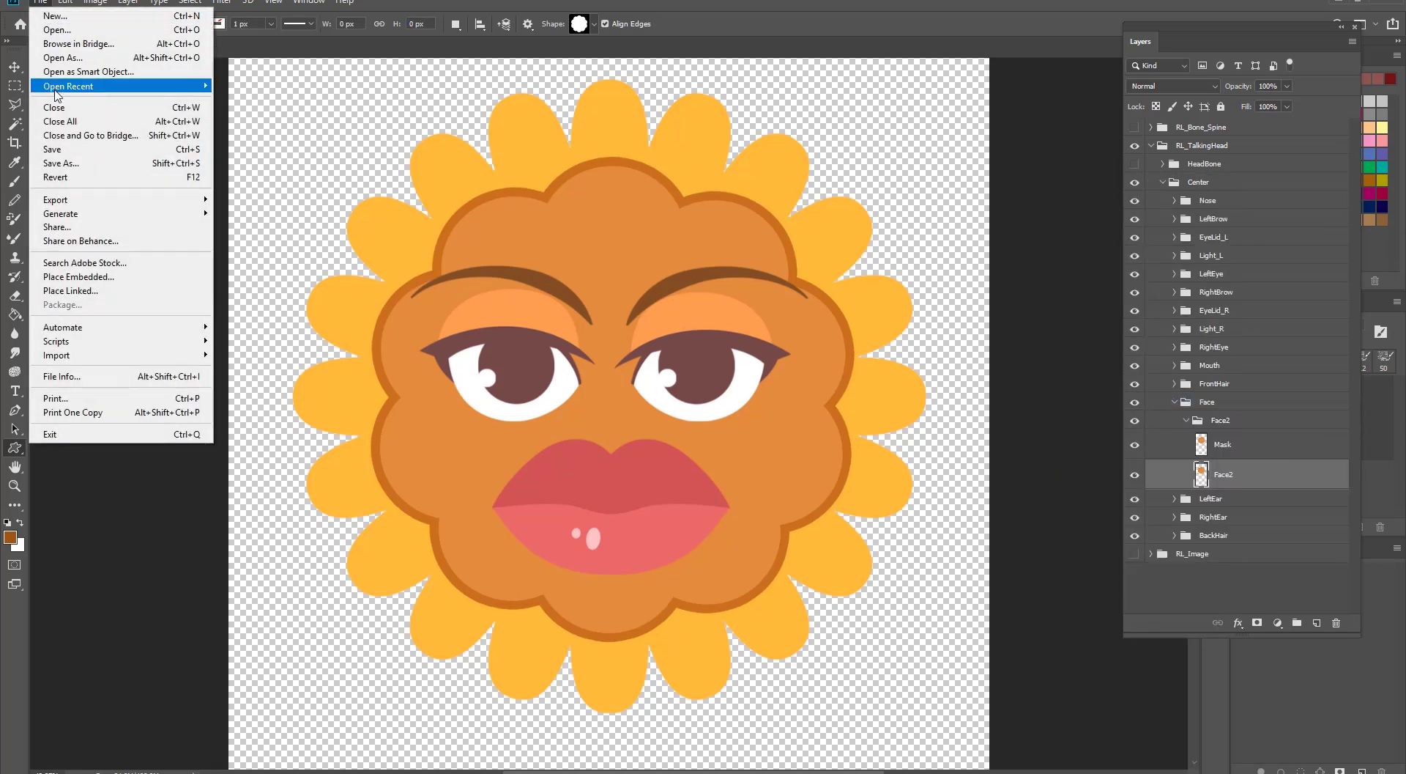
pyautogui.click(70, 149)
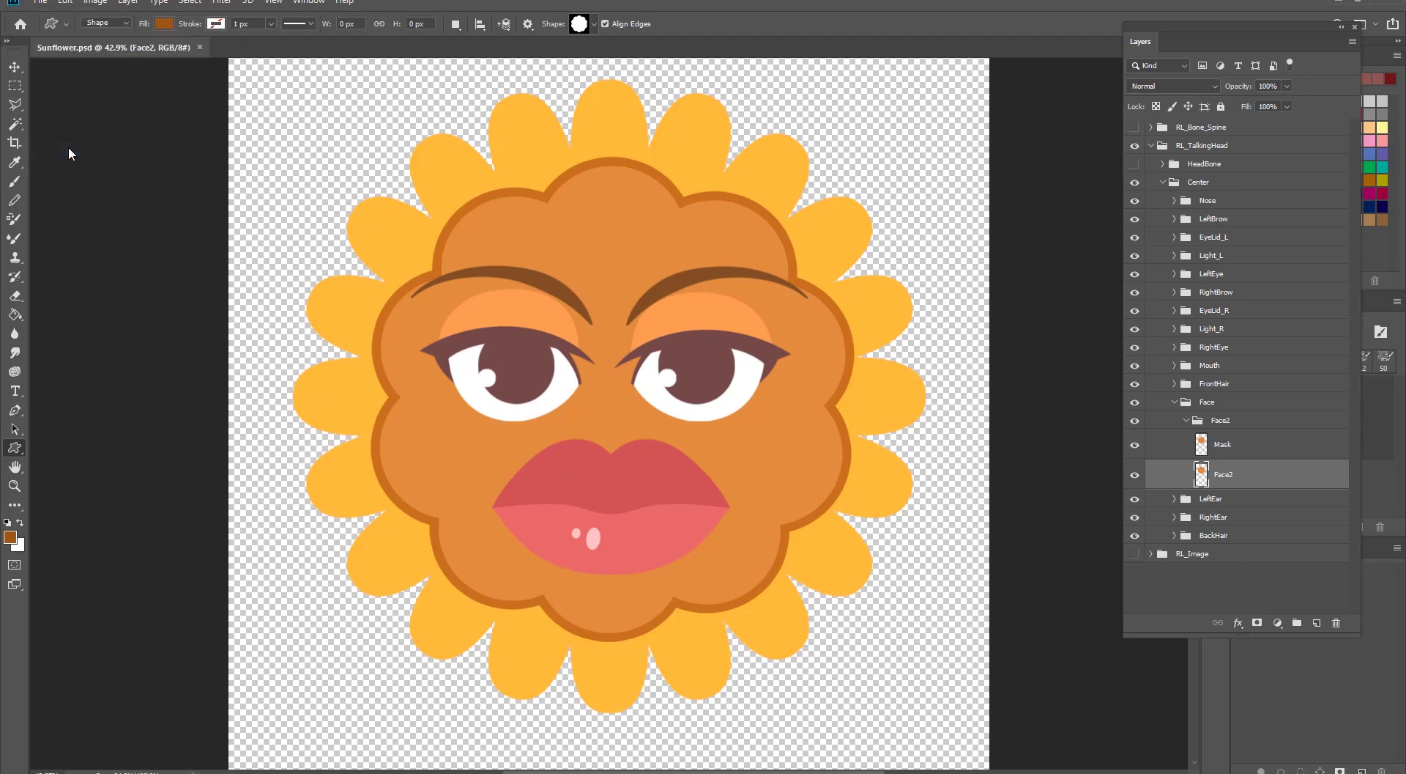
# Step: Switch to Cartoon Animator 4, preview the outlined face's masking in Quick Head Turn Setup, then cancel the setup and close the 360 Head Creator
pyautogui.hotkey('alt', 'Tab')
pyautogui.press('Escape')
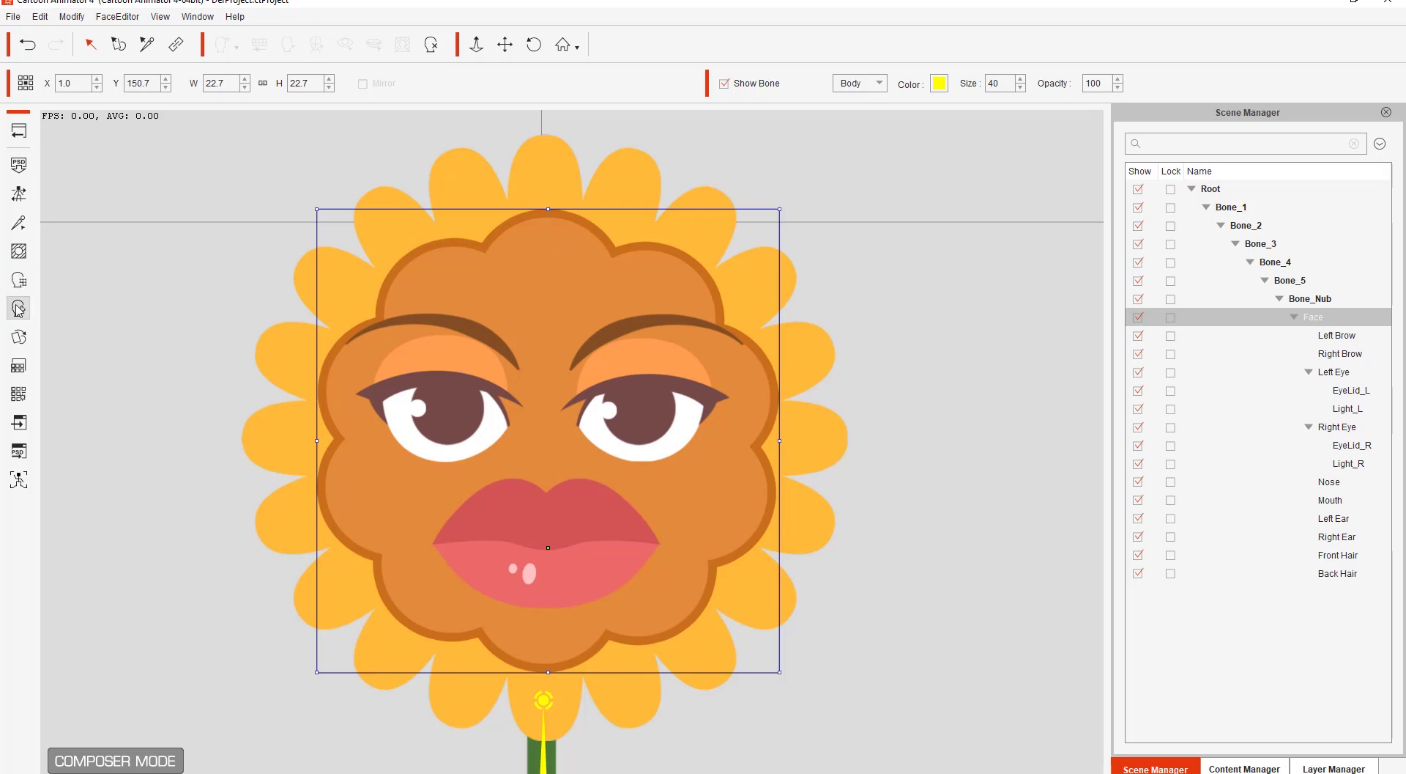
pyautogui.click(18, 309)
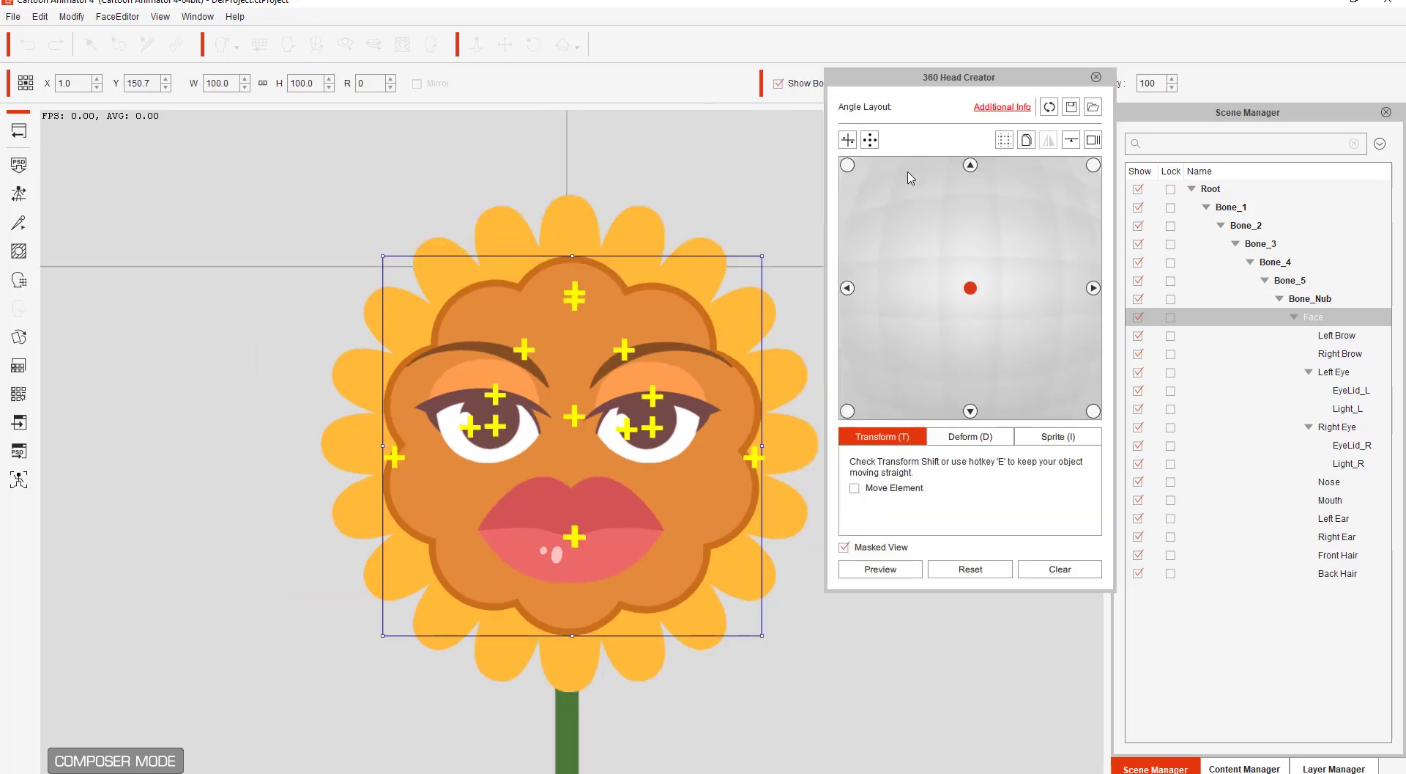
pyautogui.click(870, 139)
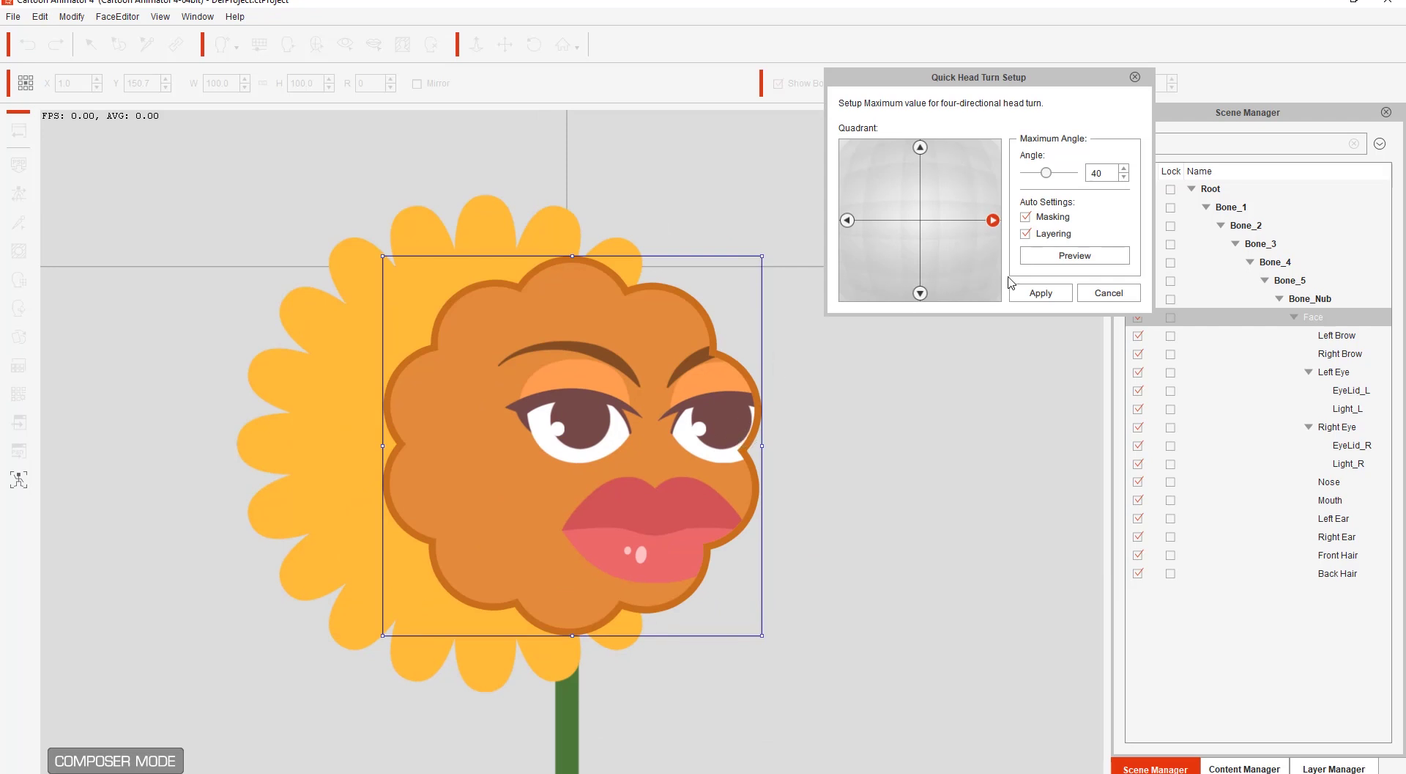
pyautogui.click(1071, 255)
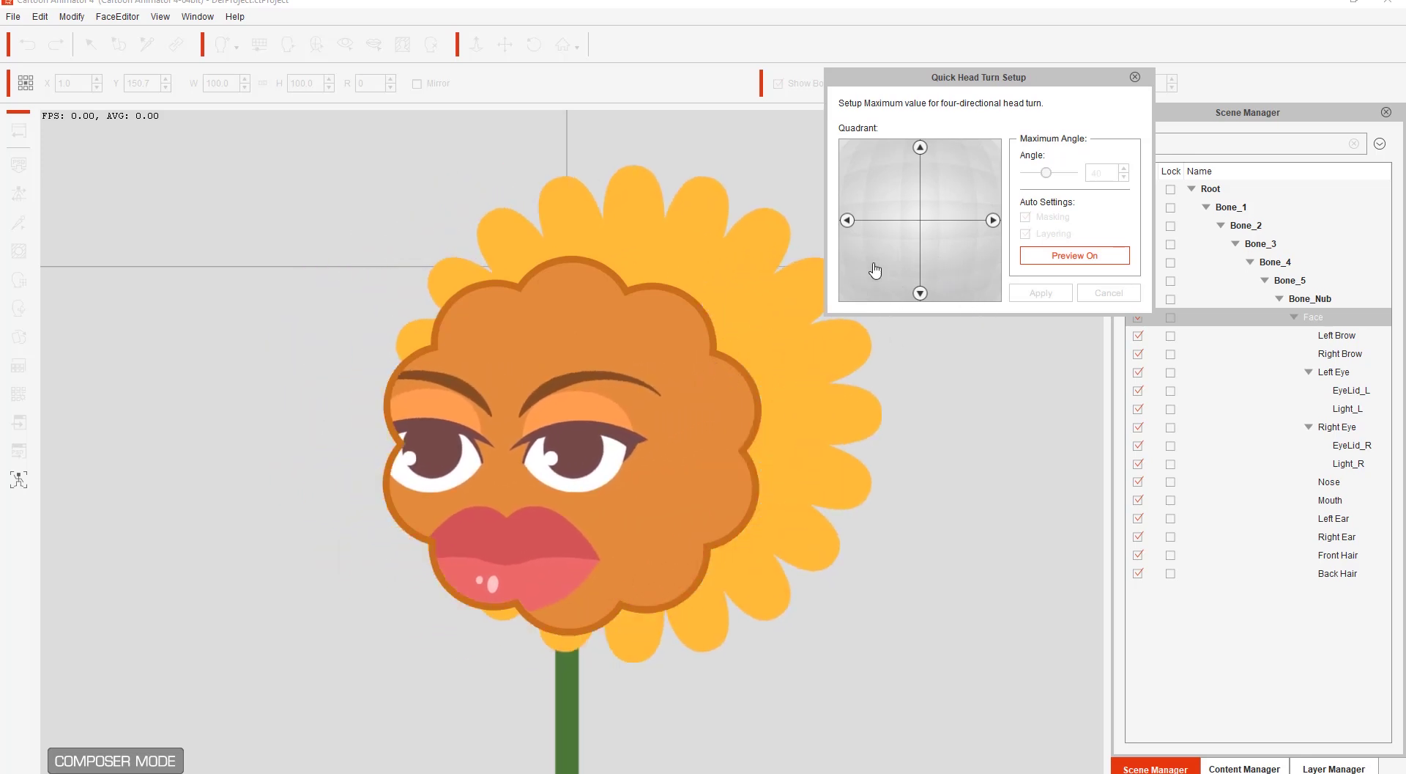
pyautogui.click(1060, 257)
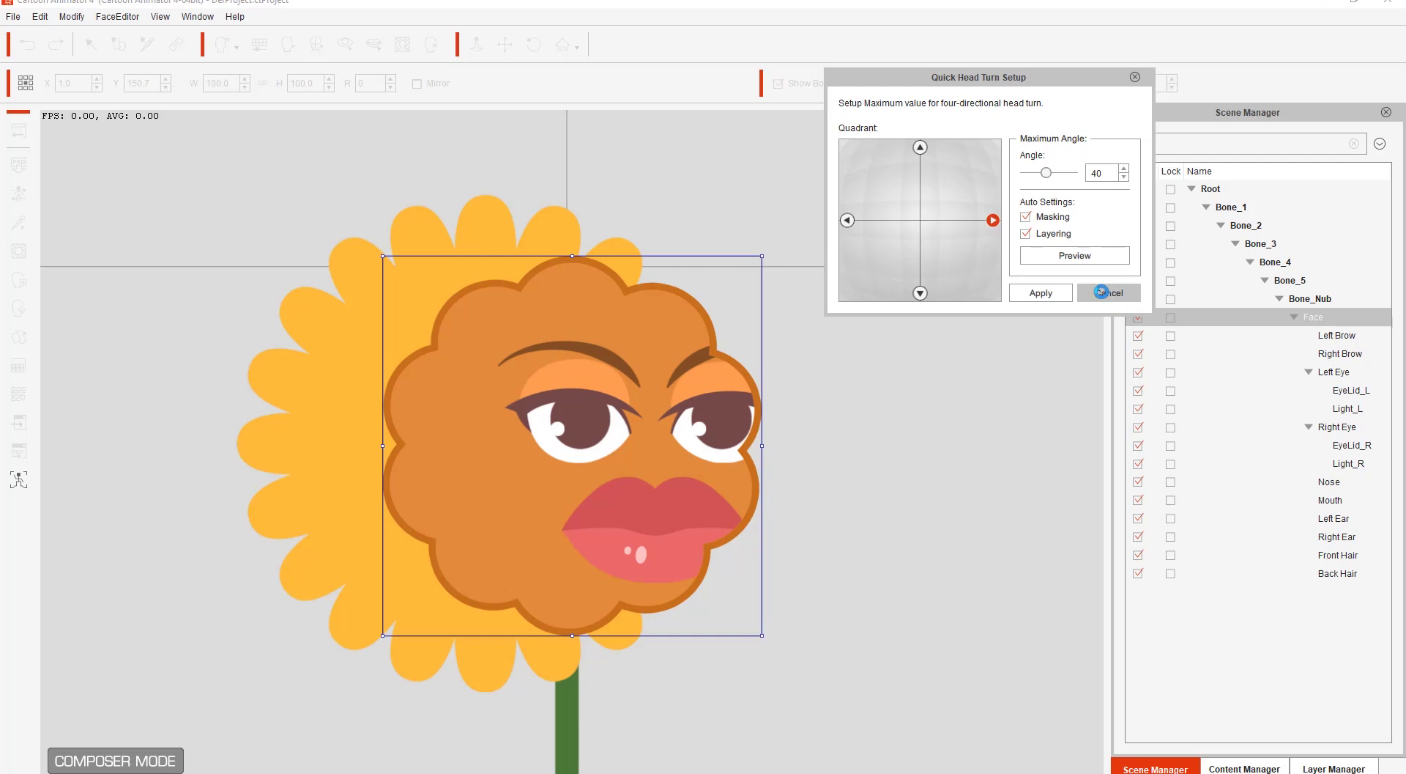
pyautogui.click(1101, 291)
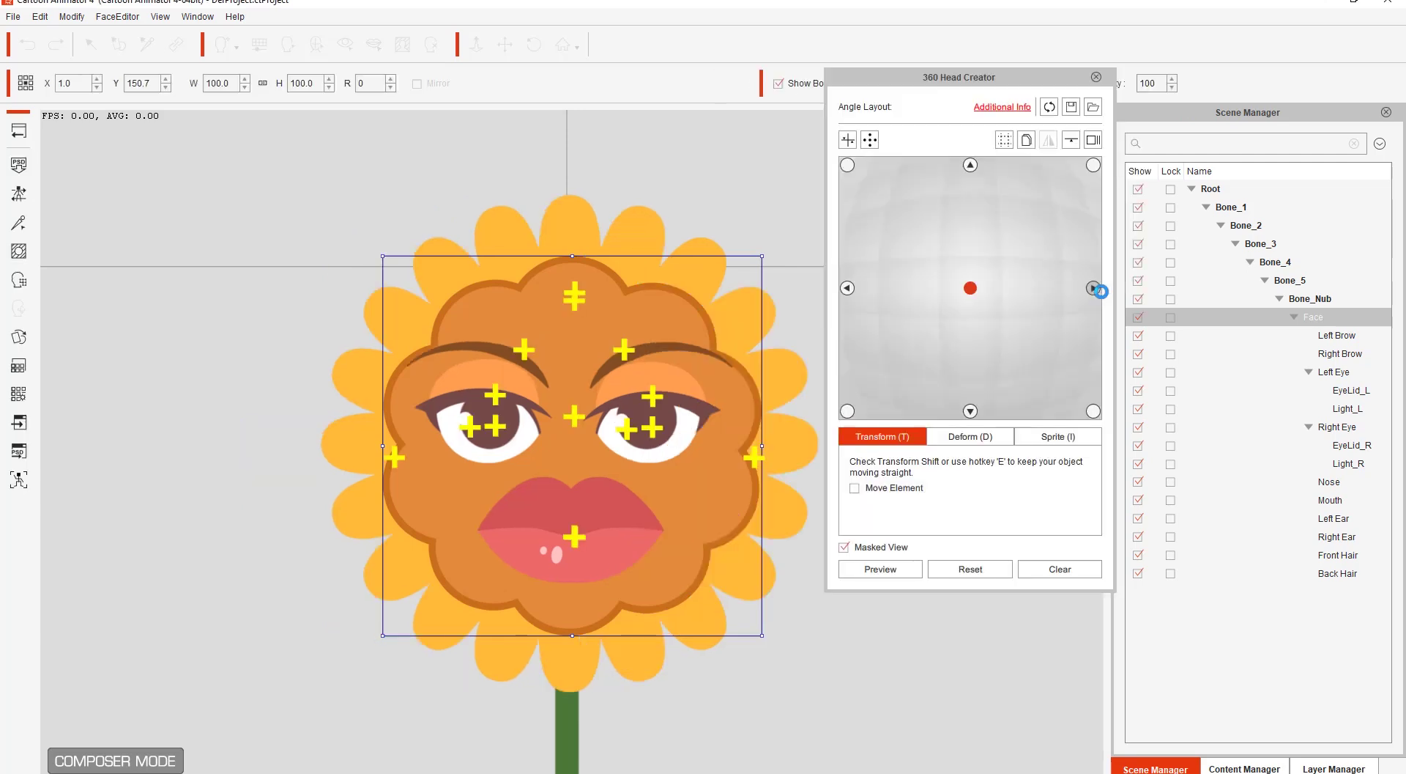
pyautogui.click(1097, 77)
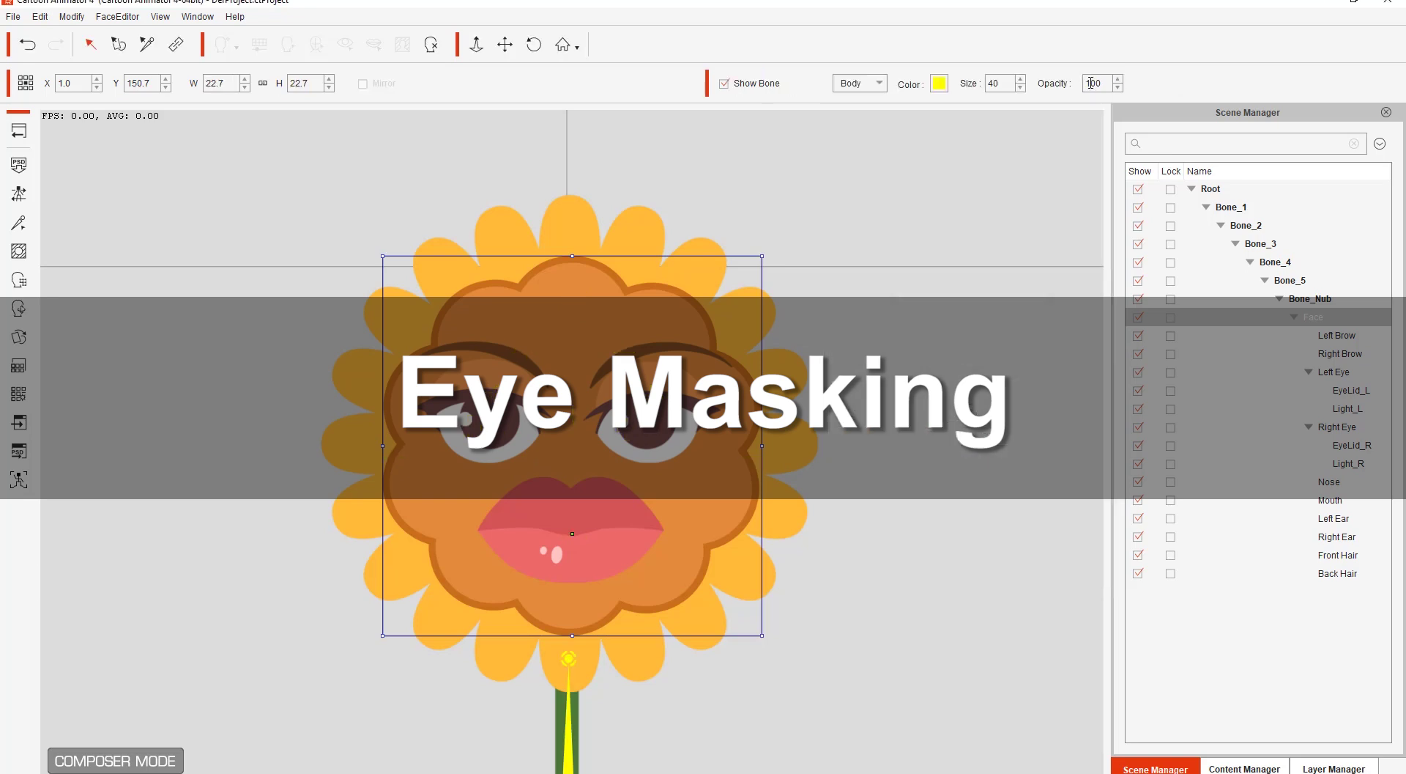
# Step: Switch to Photoshop, collapse the Face group, and expand the Iris, EyeWhite and Mask groups under LeftEye > Normal
pyautogui.hotkey('alt', 'Tab')
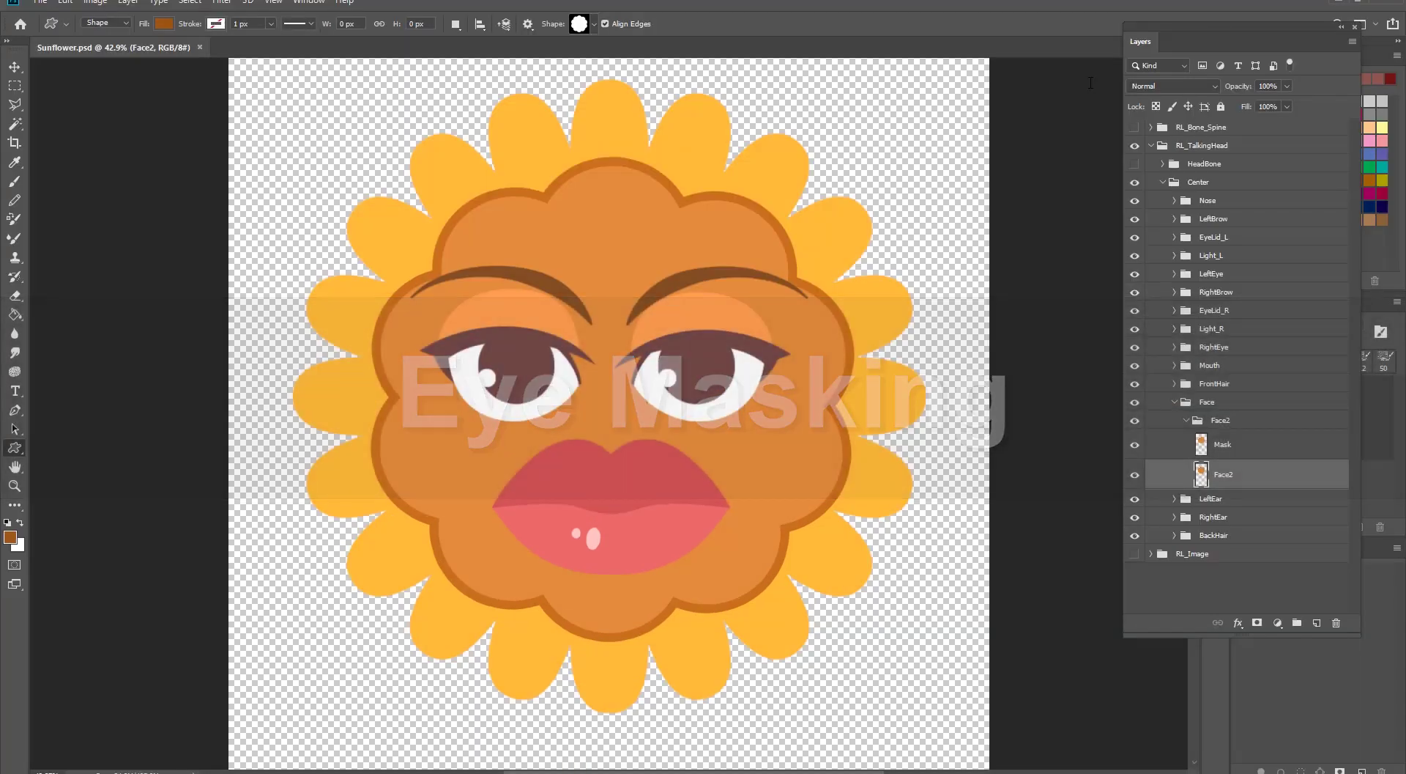
pyautogui.click(1174, 403)
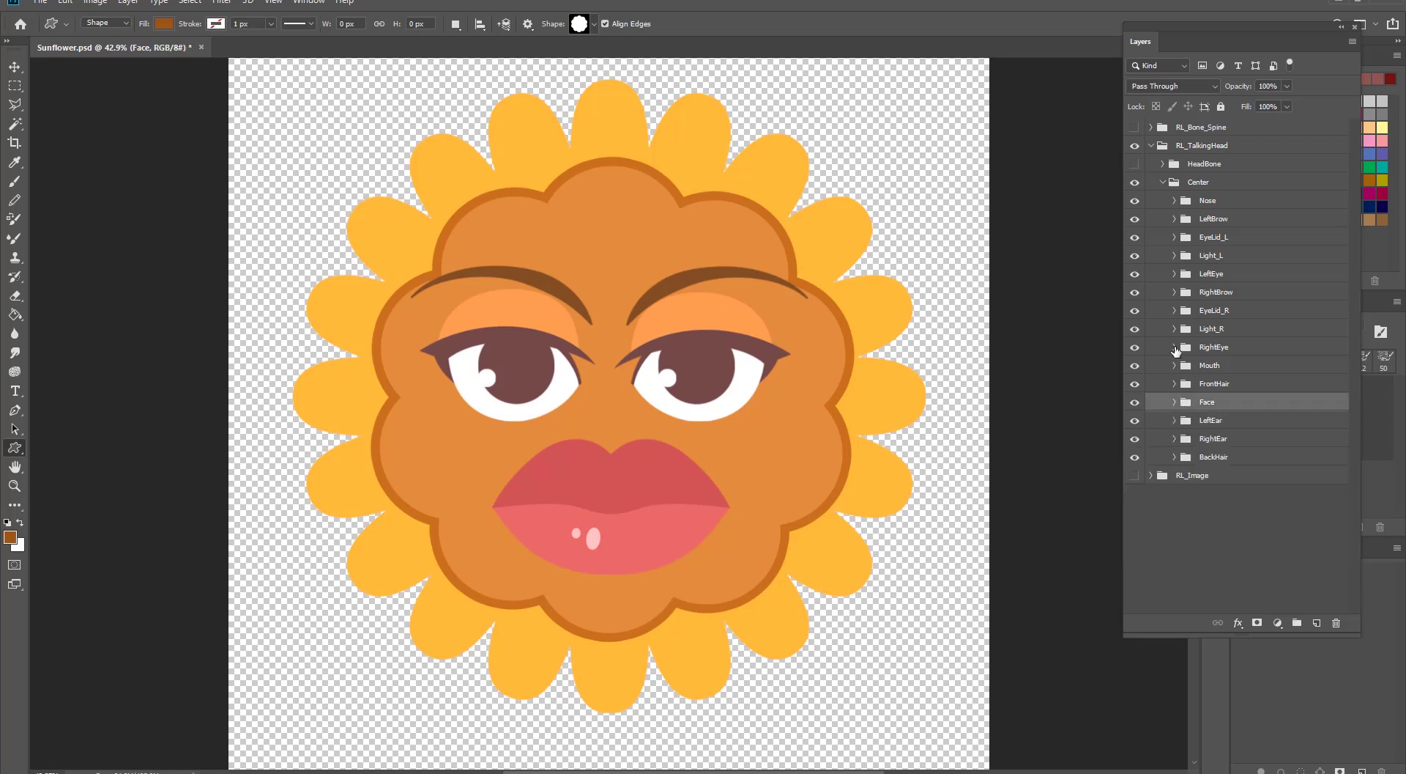
pyautogui.press('v')
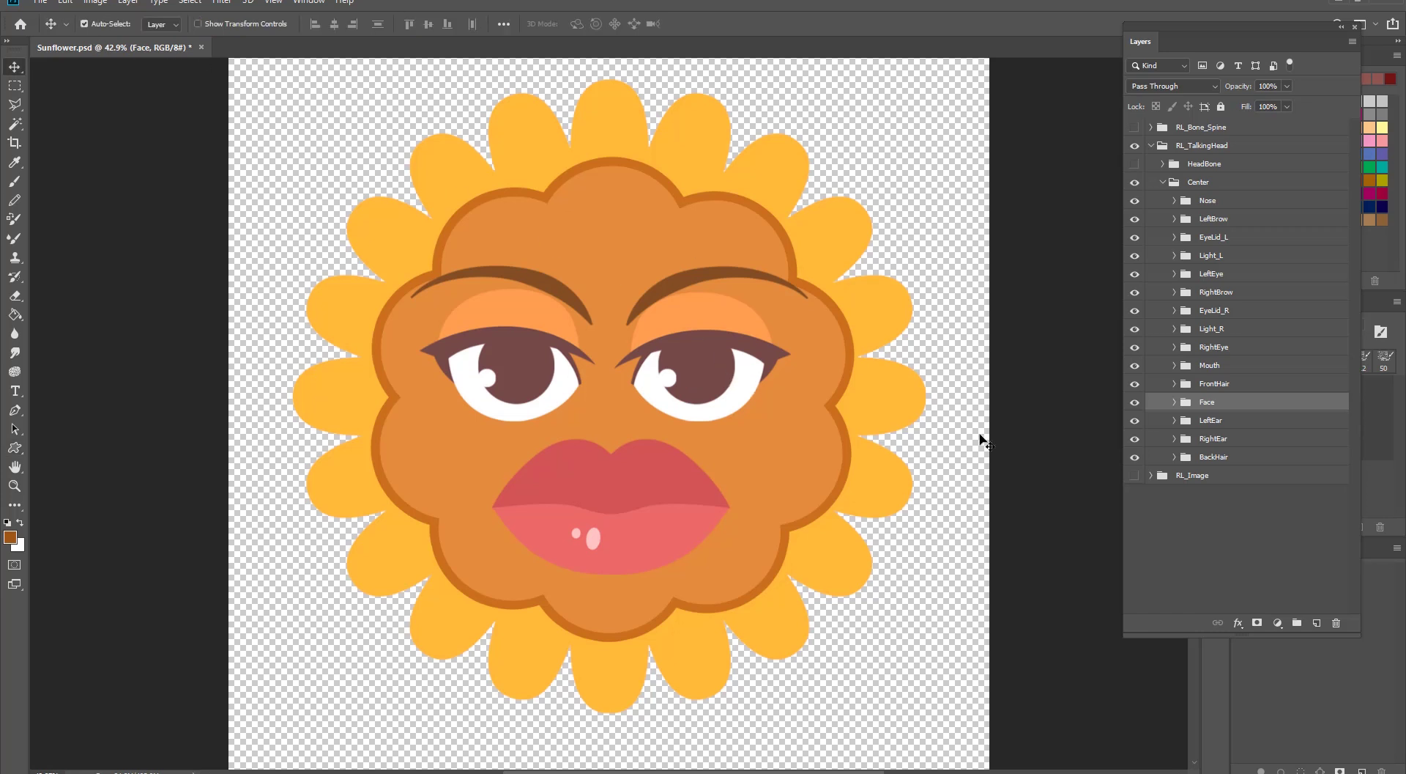
pyautogui.click(744, 384)
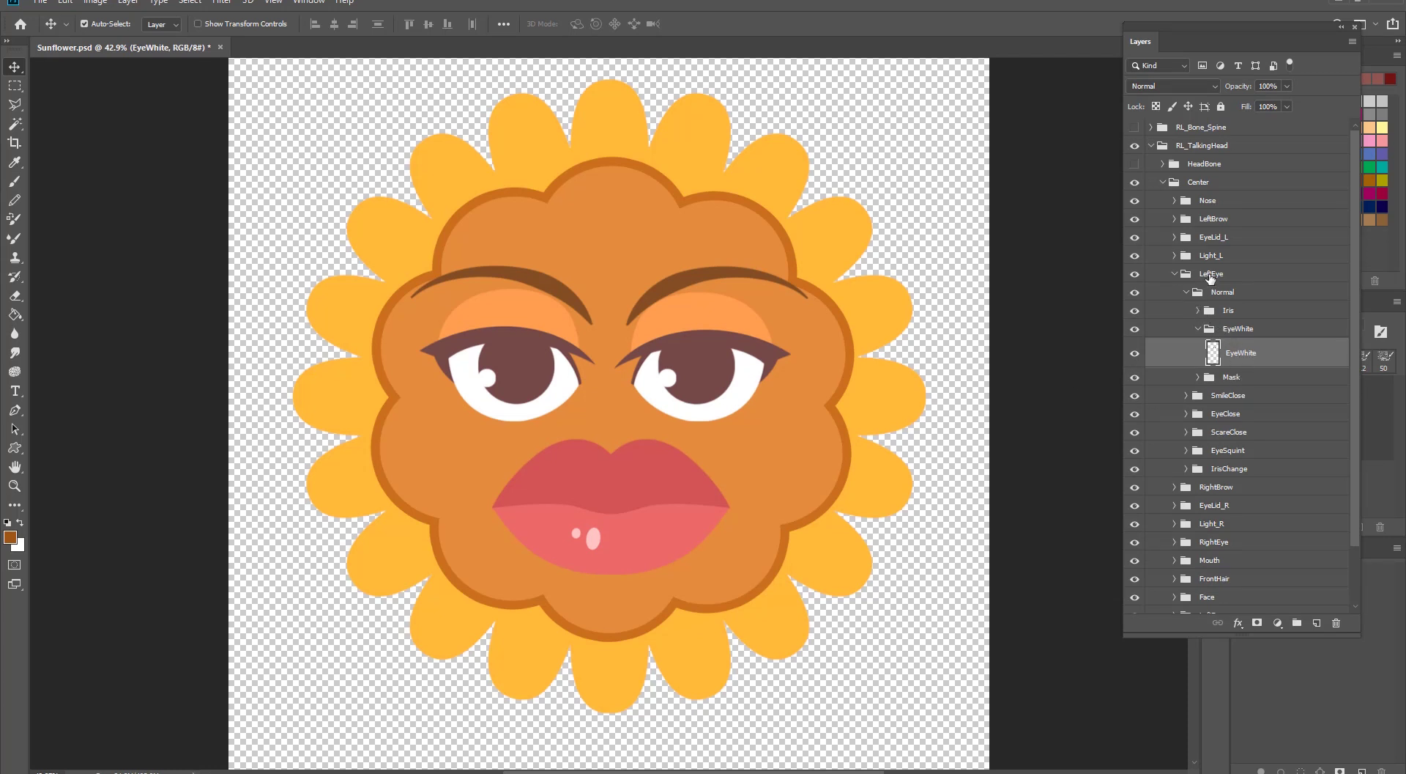
pyautogui.click(1186, 292)
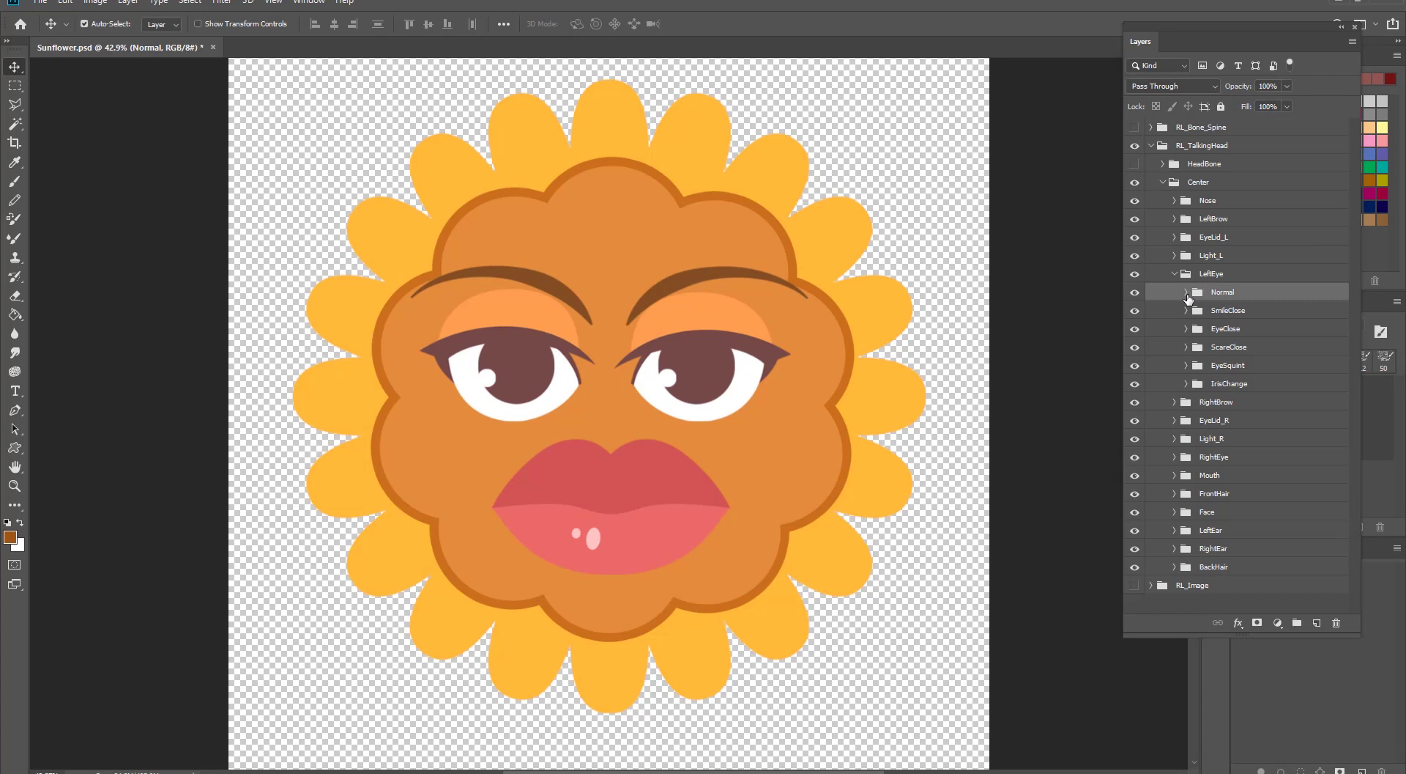
pyautogui.click(1187, 292)
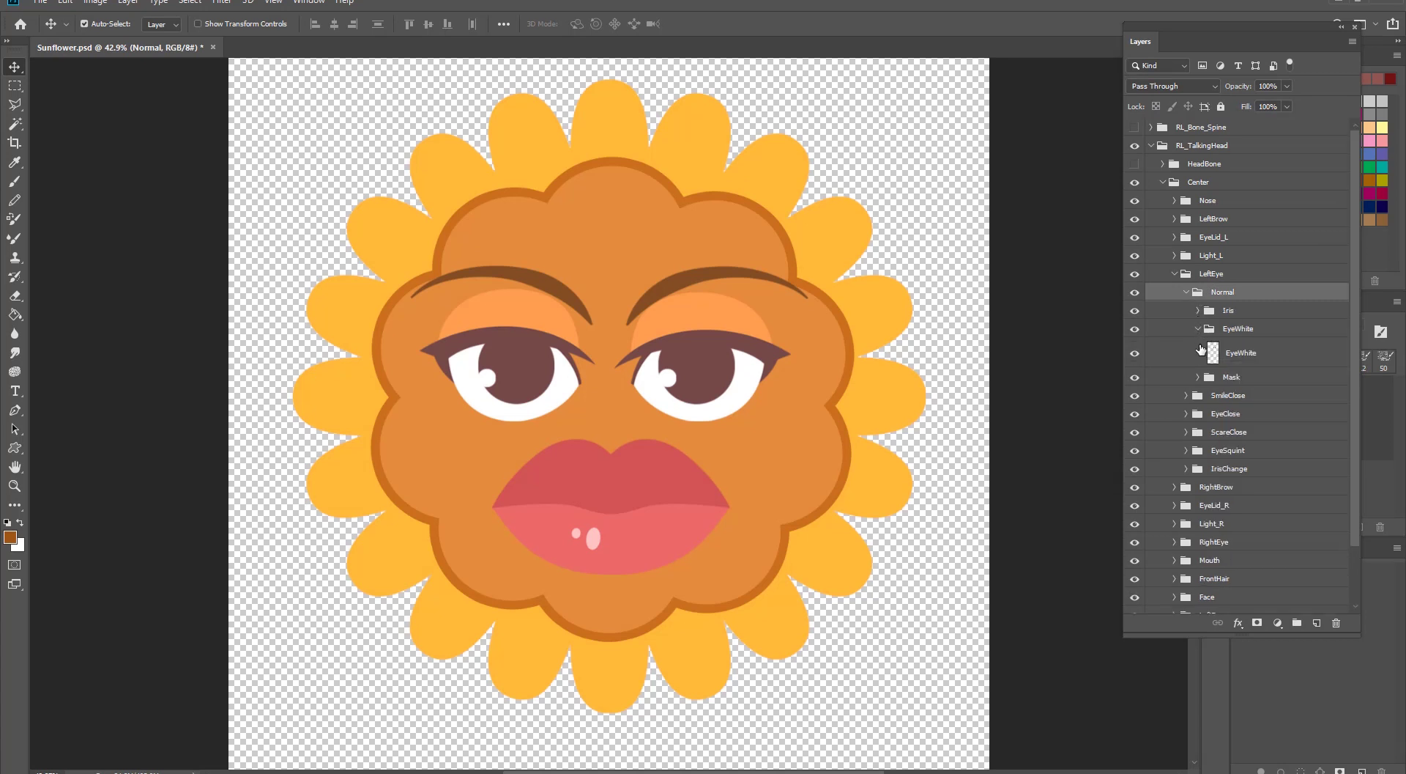
pyautogui.click(1198, 377)
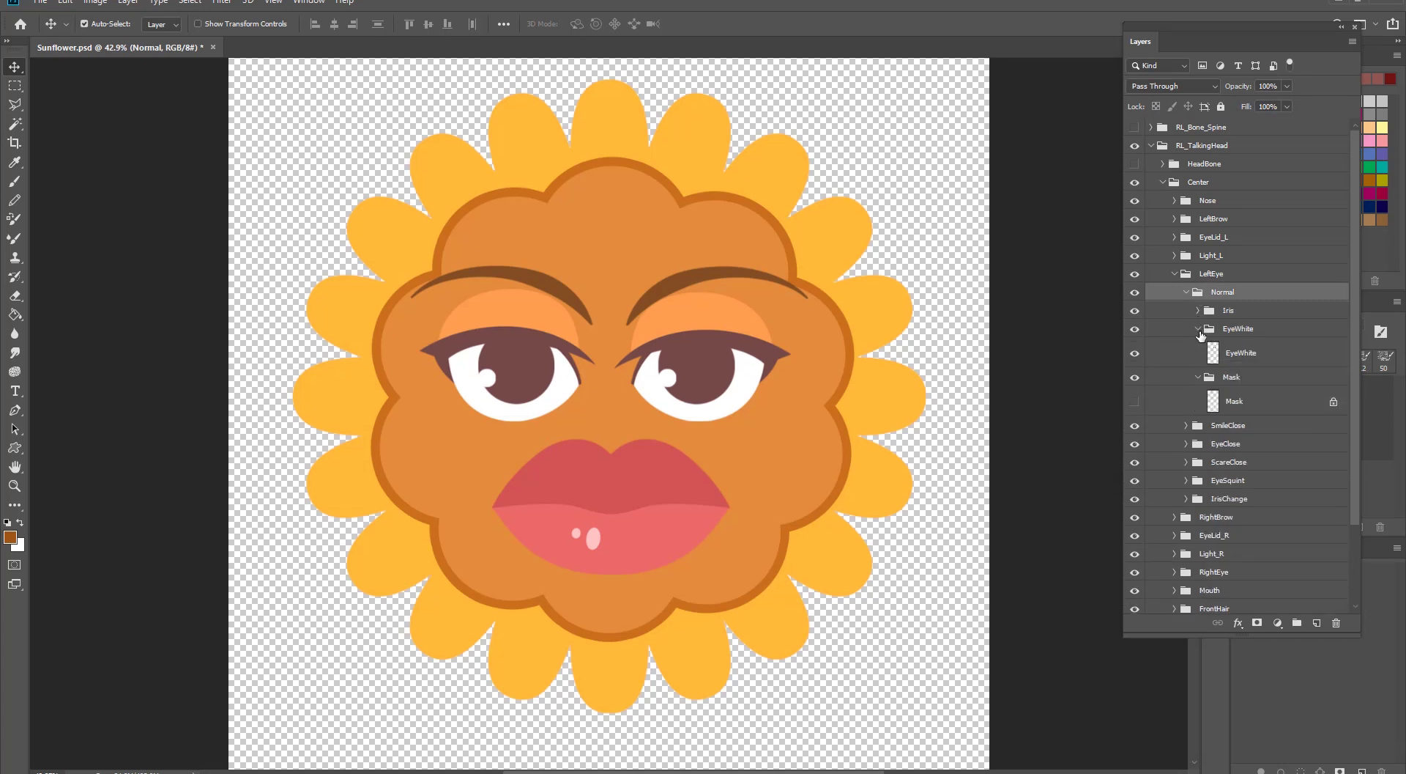
pyautogui.click(1198, 310)
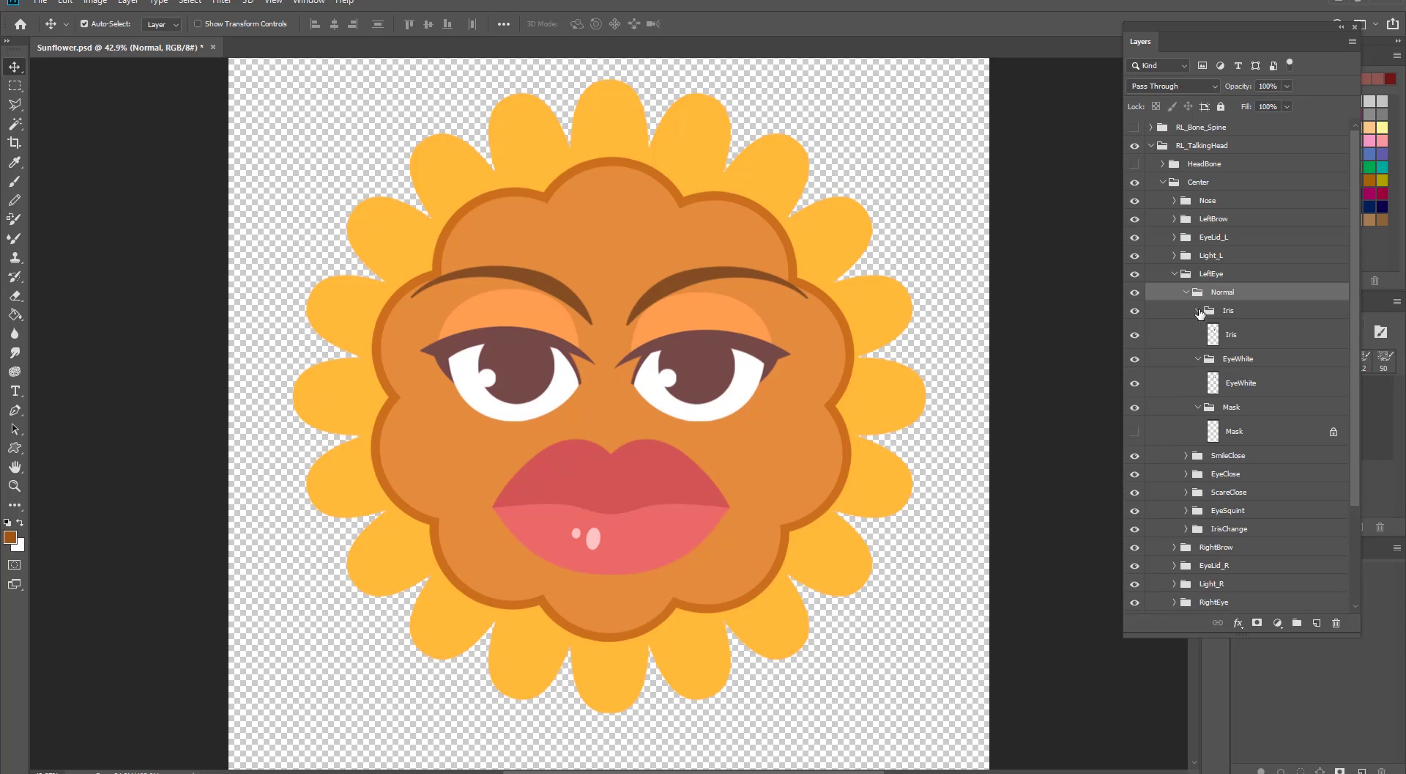
# Step: Toggle the left eye's Iris layer off and on to examine what it contains
pyautogui.click(1233, 338)
pyautogui.click(1135, 336)
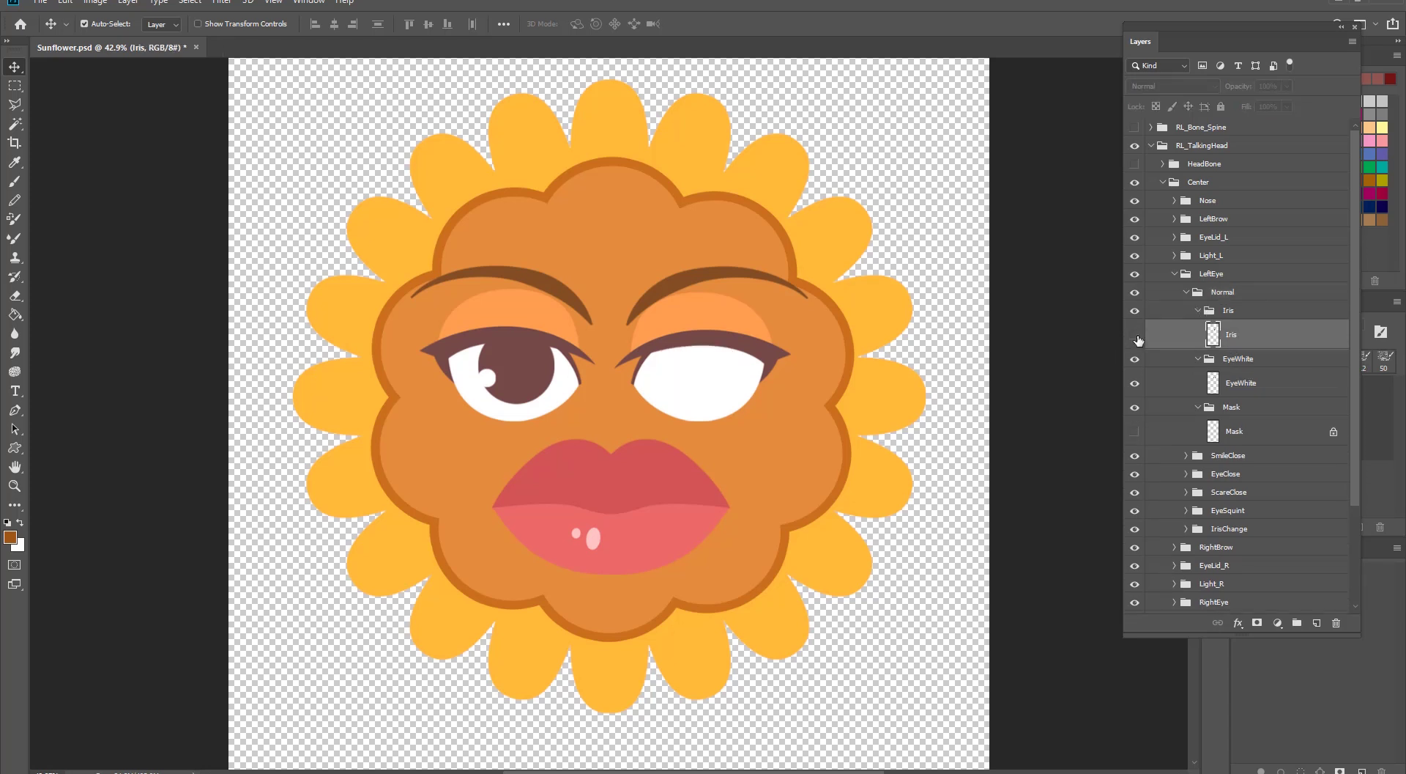
pyautogui.click(1136, 338)
pyautogui.click(1136, 338)
pyautogui.click(1136, 337)
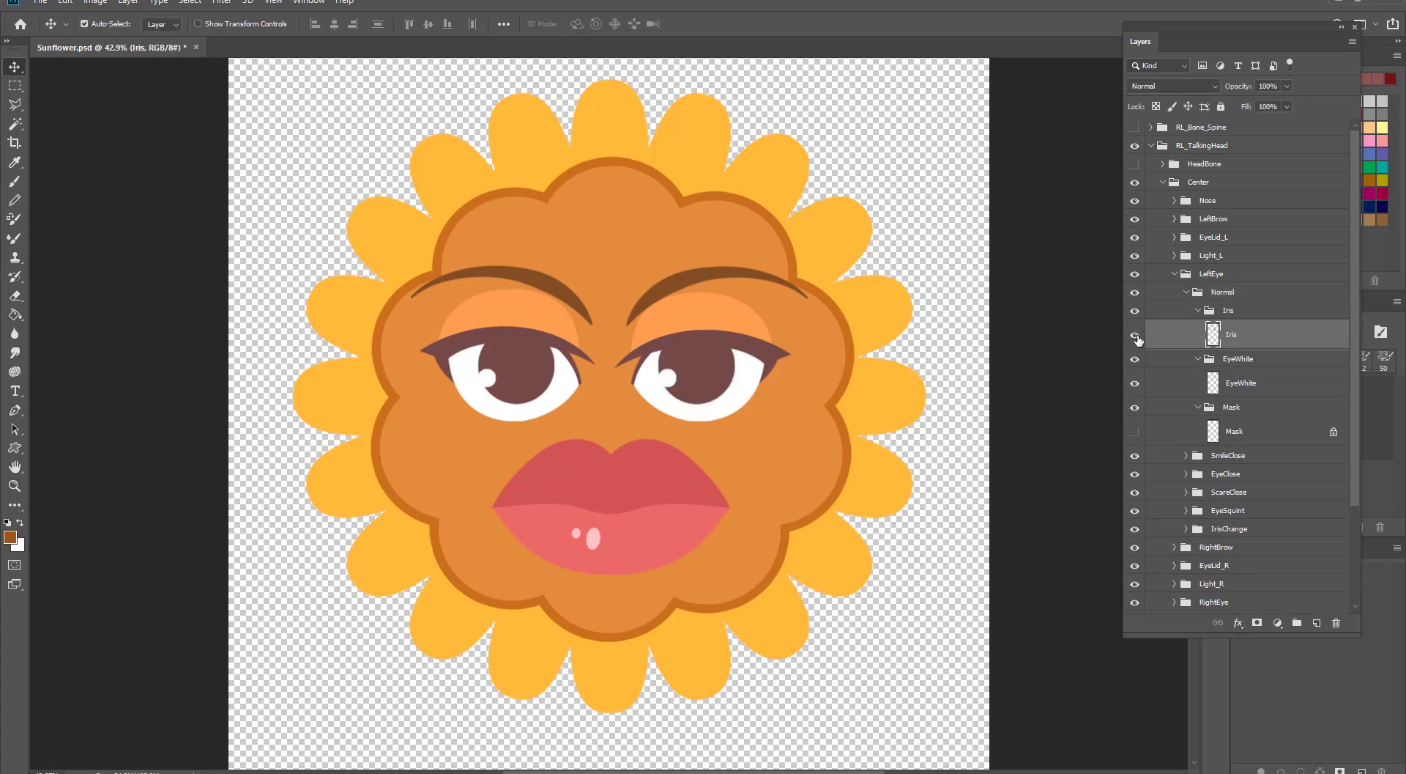
# Step: Hide the left eye's EyeWhite layer and make its Mask layer visible
pyautogui.click(1136, 384)
pyautogui.click(1136, 384)
pyautogui.click(1136, 384)
pyautogui.click(1136, 383)
pyautogui.click(1135, 384)
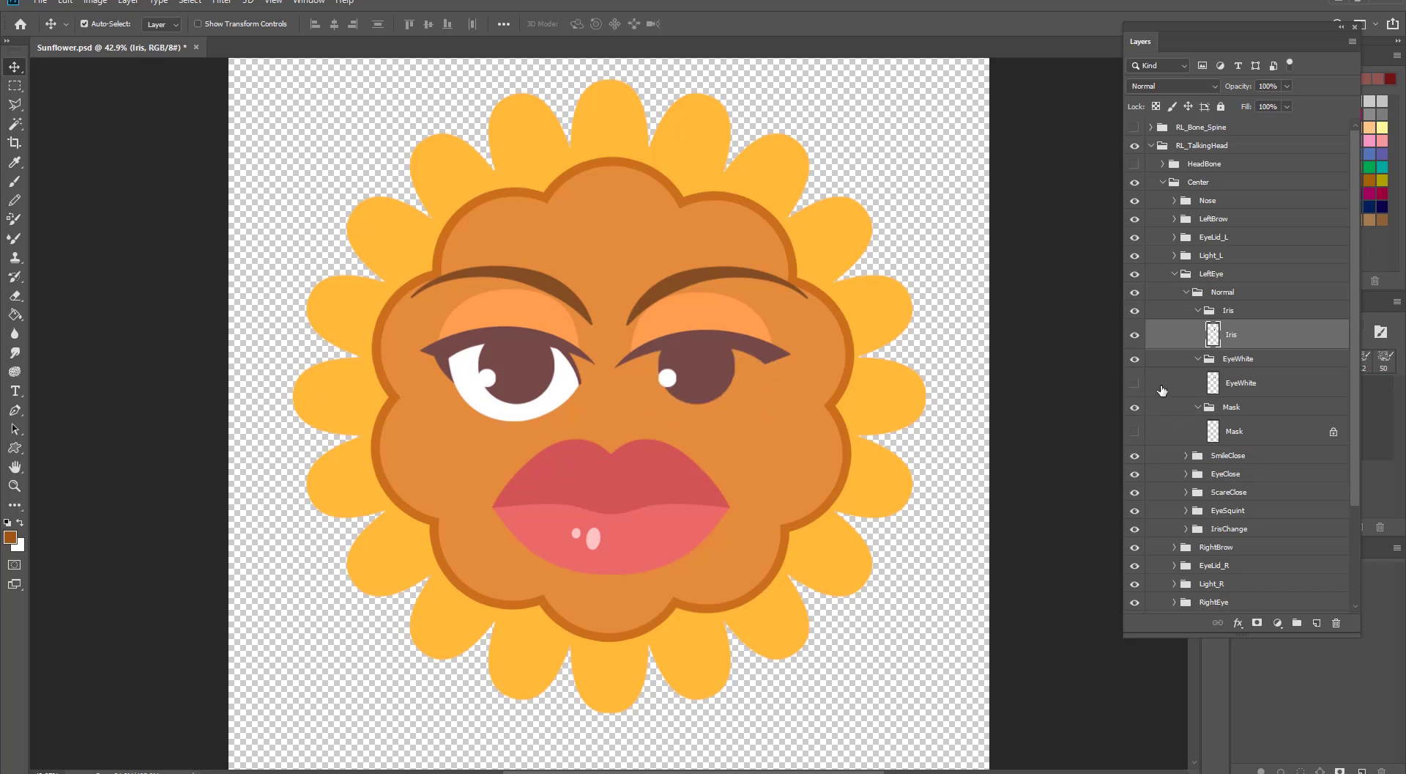
pyautogui.click(1235, 432)
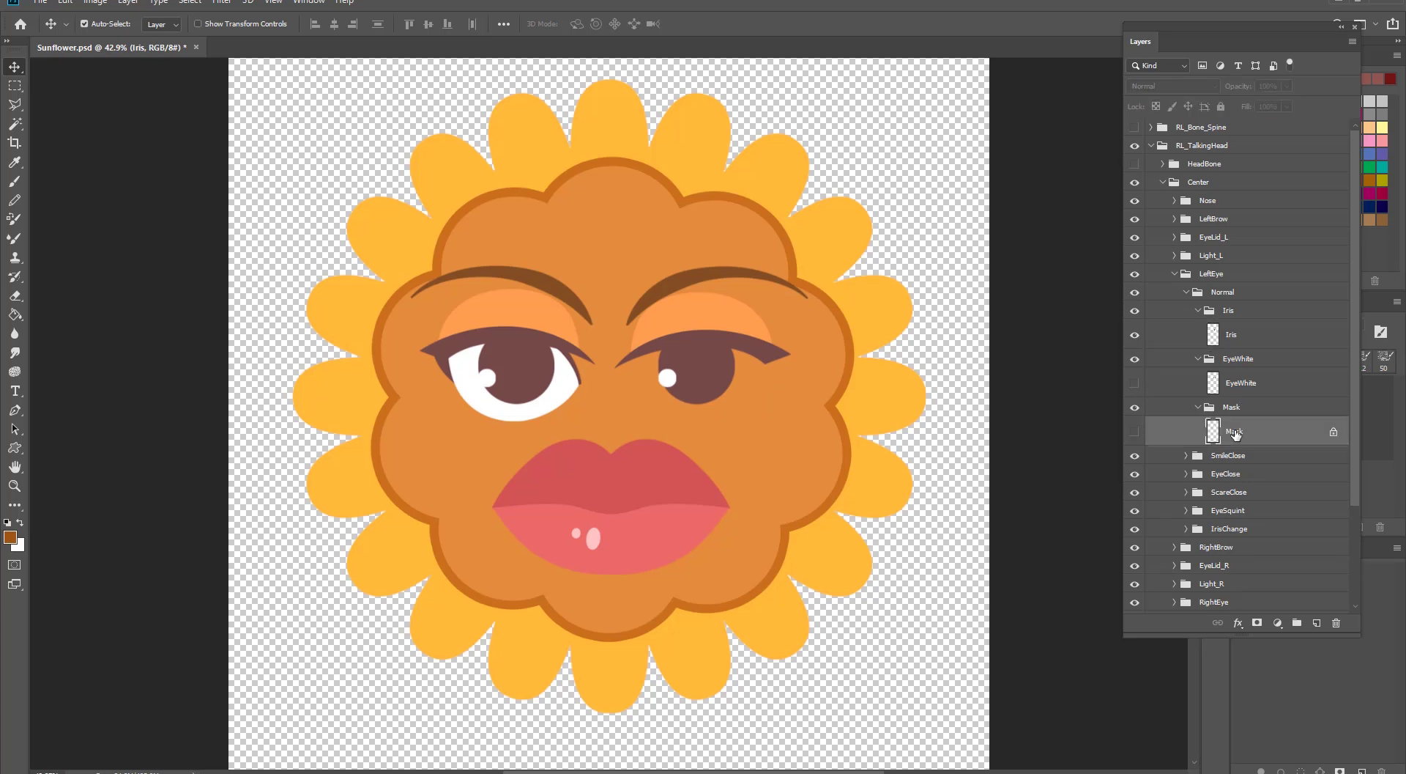
pyautogui.click(1135, 432)
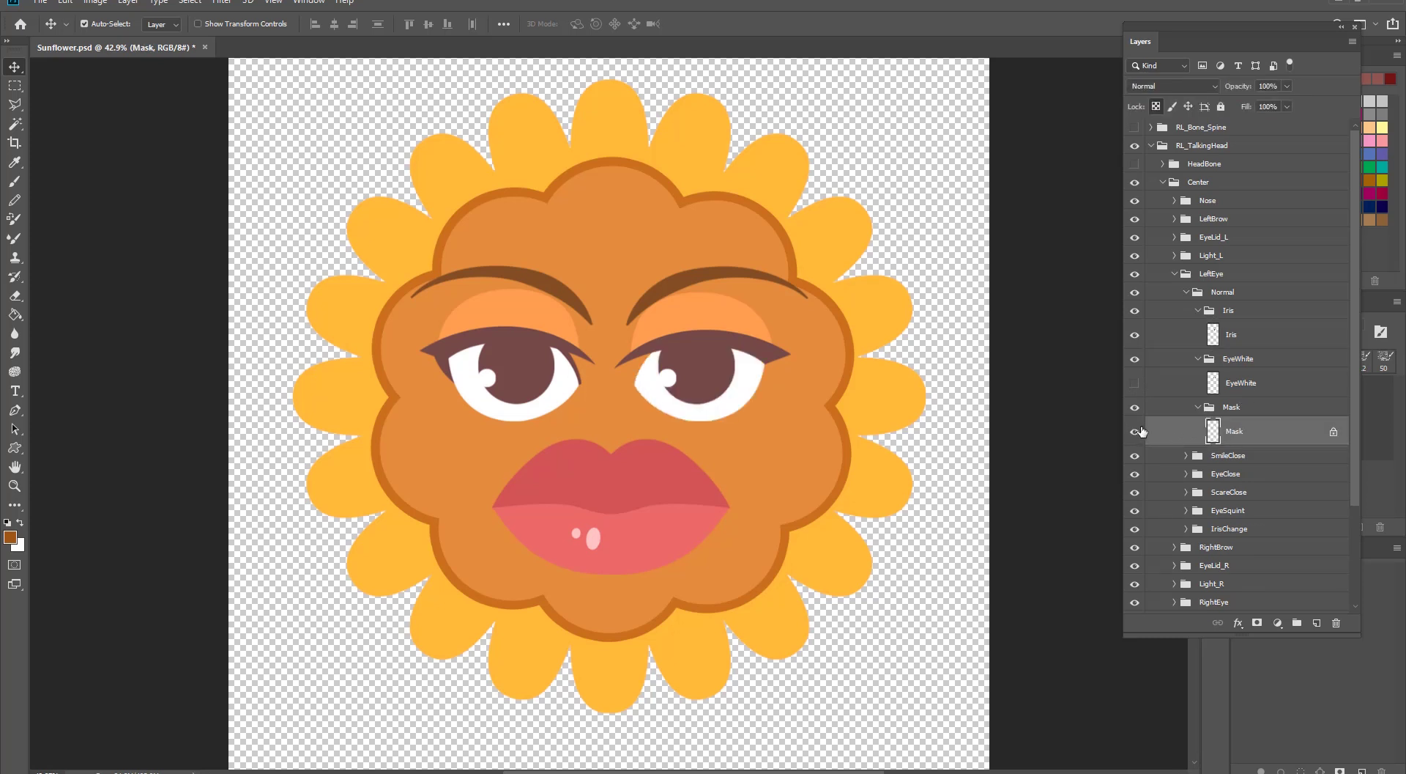
# Step: Scale the left eye's Mask layer to about 70% and center it behind the iris
pyautogui.hotkey('ctrl', 't')
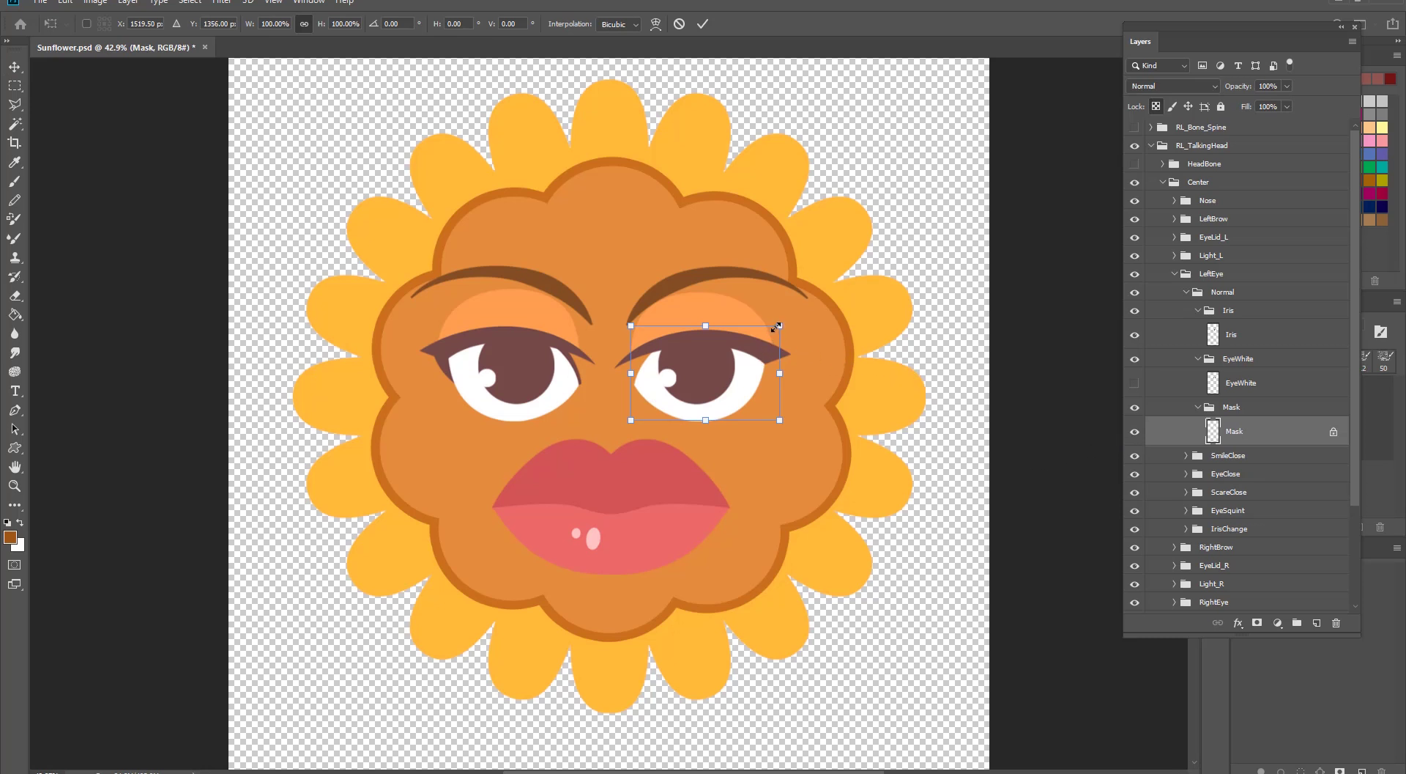
pyautogui.moveTo(777, 326); pyautogui.dragTo(735, 355)
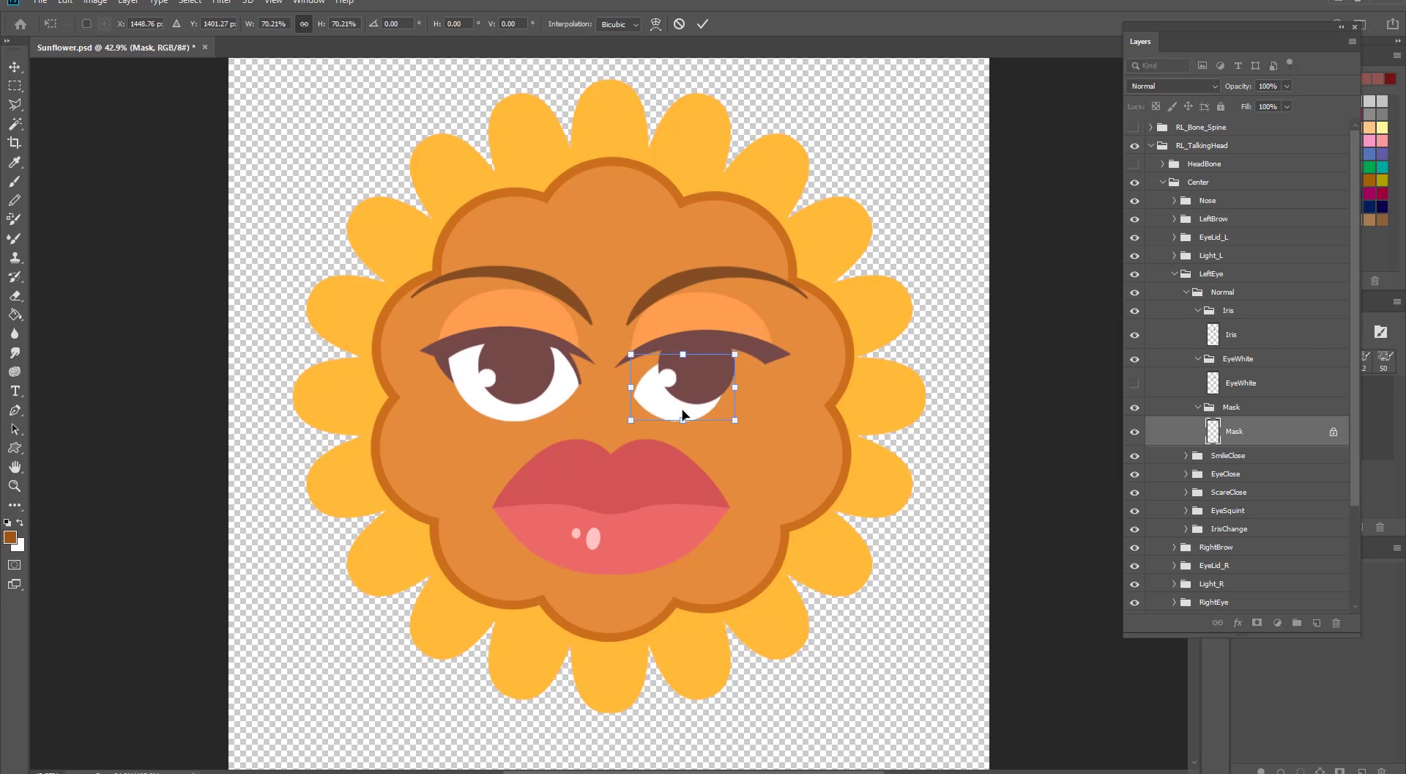
pyautogui.moveTo(685, 413); pyautogui.dragTo(698, 401)
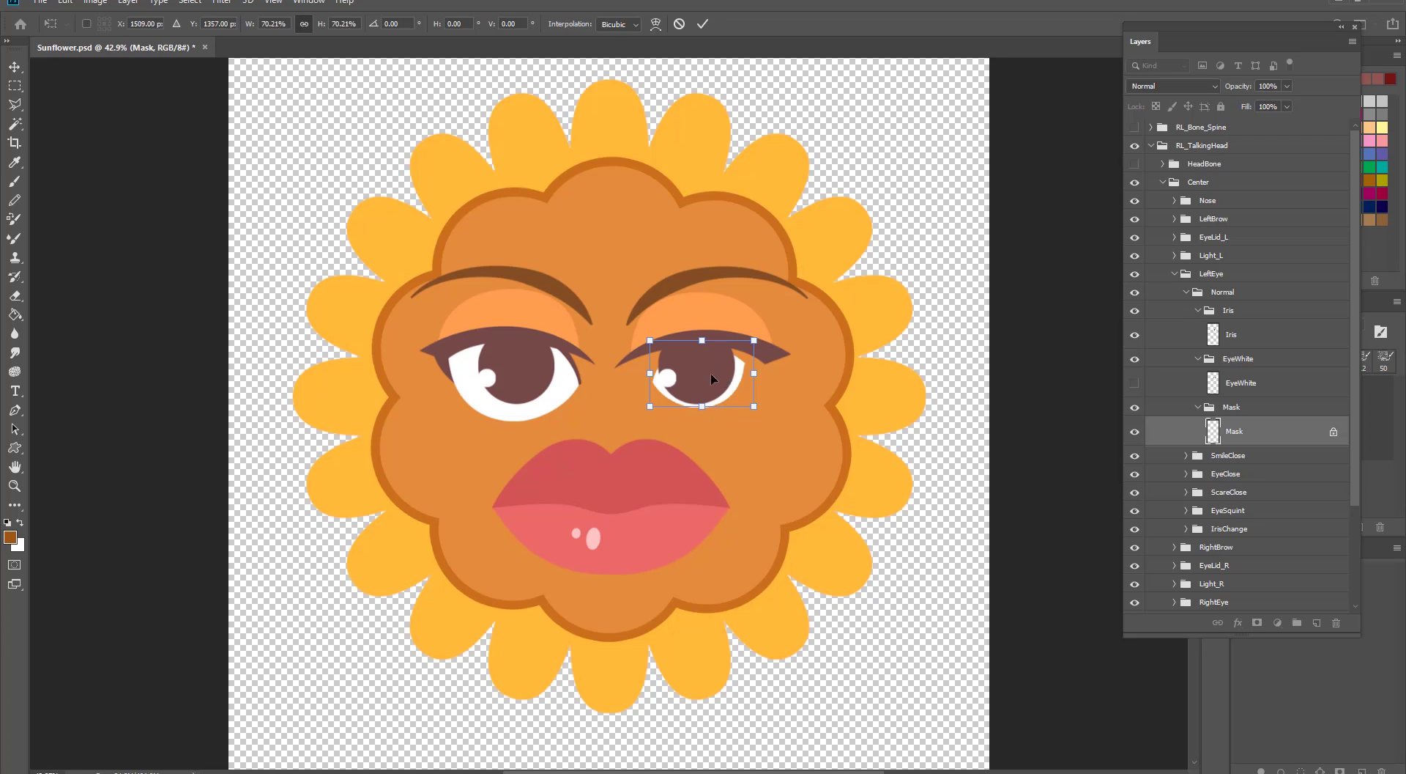
pyautogui.press('Return')
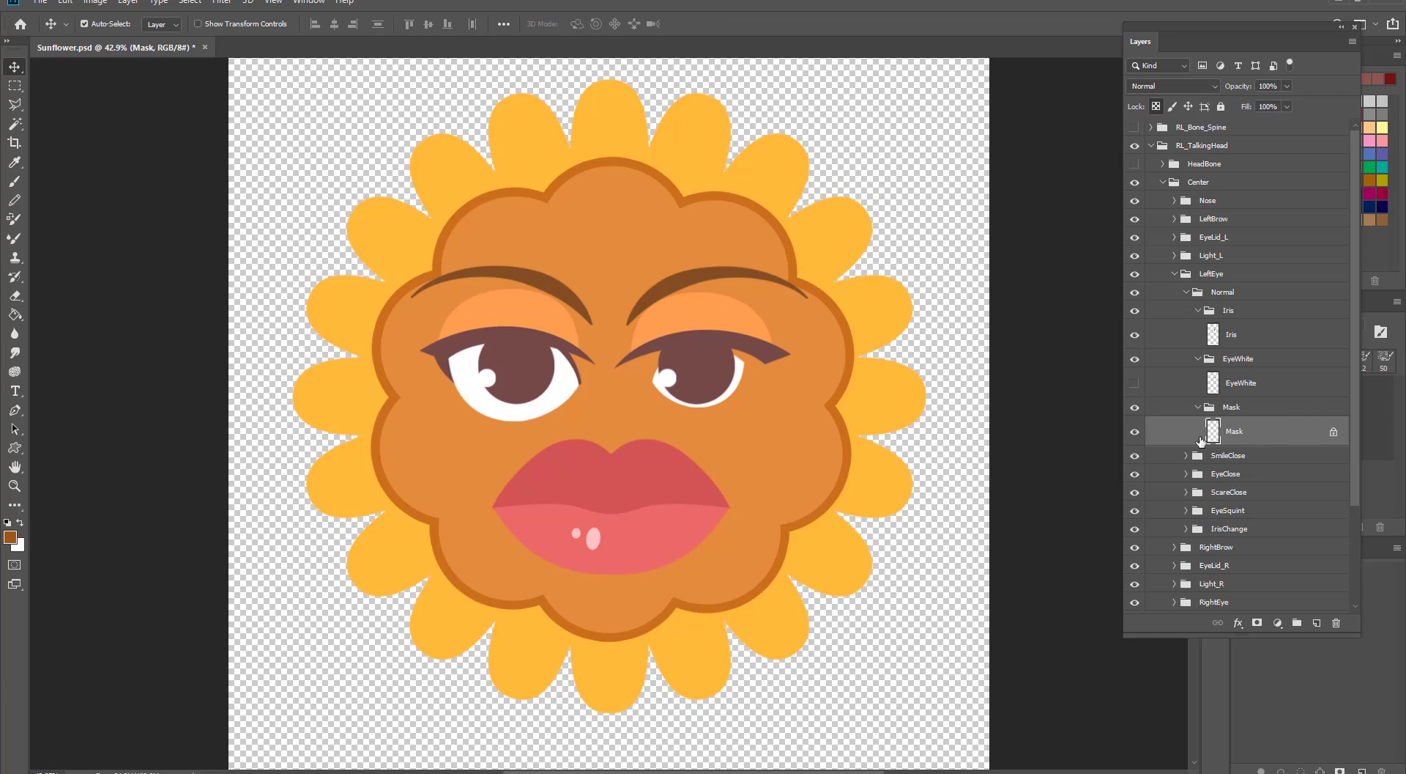
# Step: Compare the EyeWhite layer with the smaller Mask, leave EyeWhite visible, and save the Sunflower PSD
pyautogui.click(1135, 383)
pyautogui.click(1135, 383)
pyautogui.click(1135, 383)
pyautogui.click(1135, 383)
pyautogui.click(1135, 383)
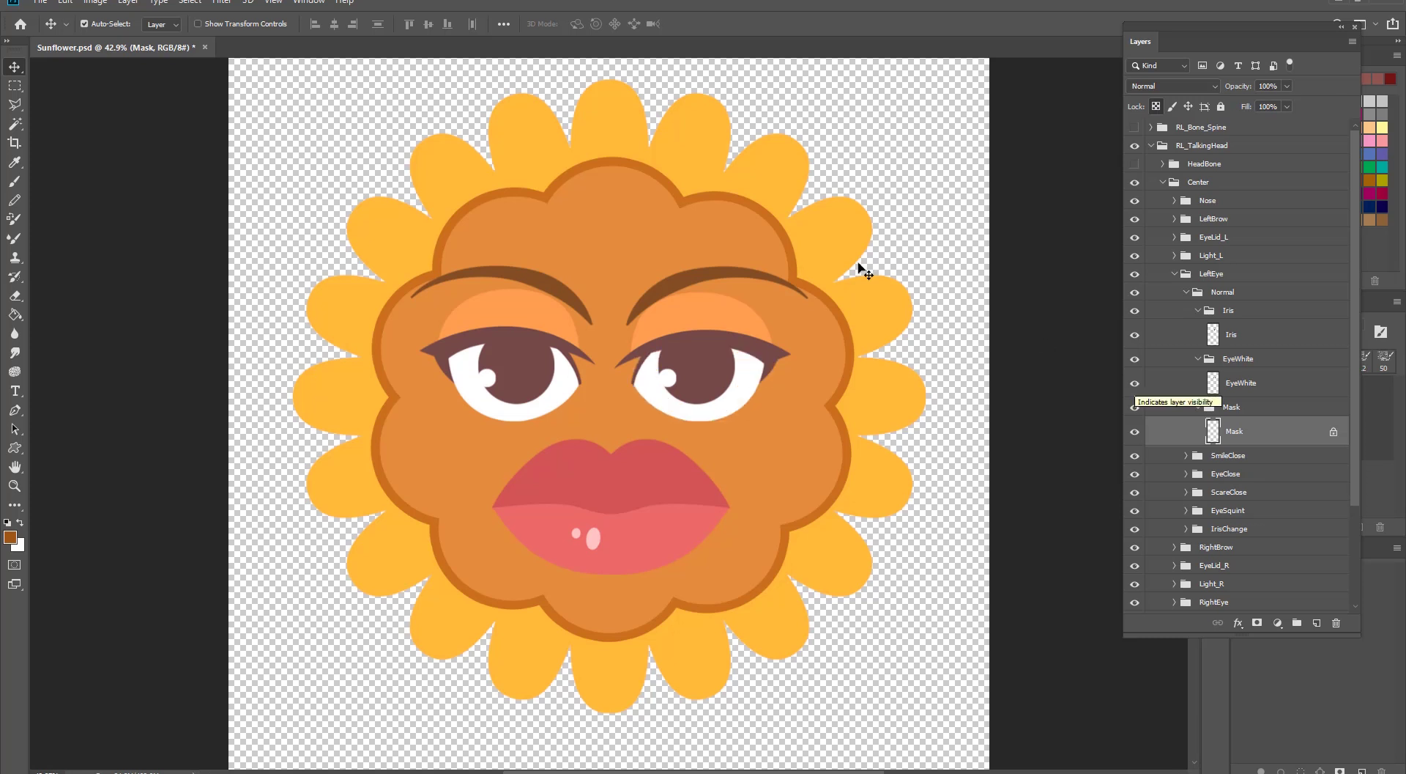
pyautogui.click(41, 2)
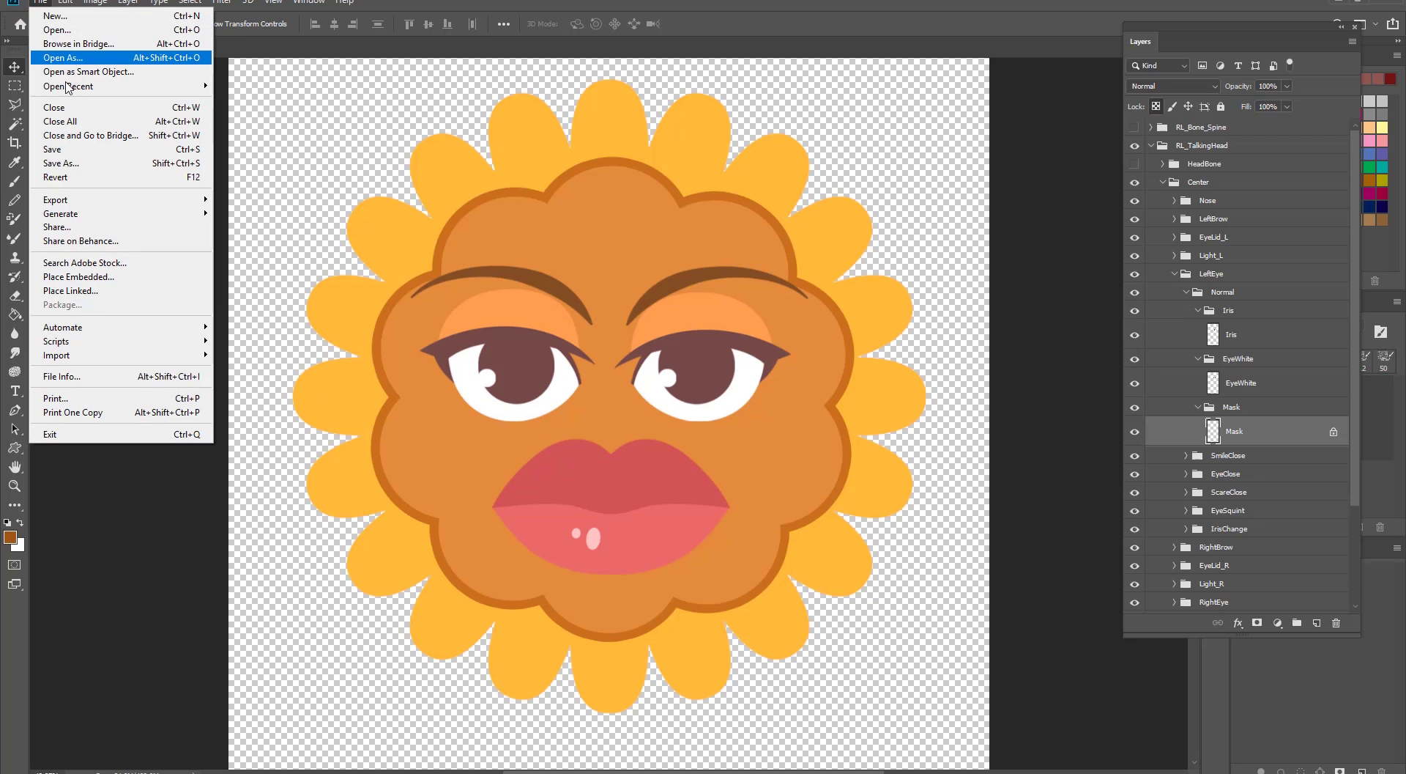
pyautogui.click(71, 152)
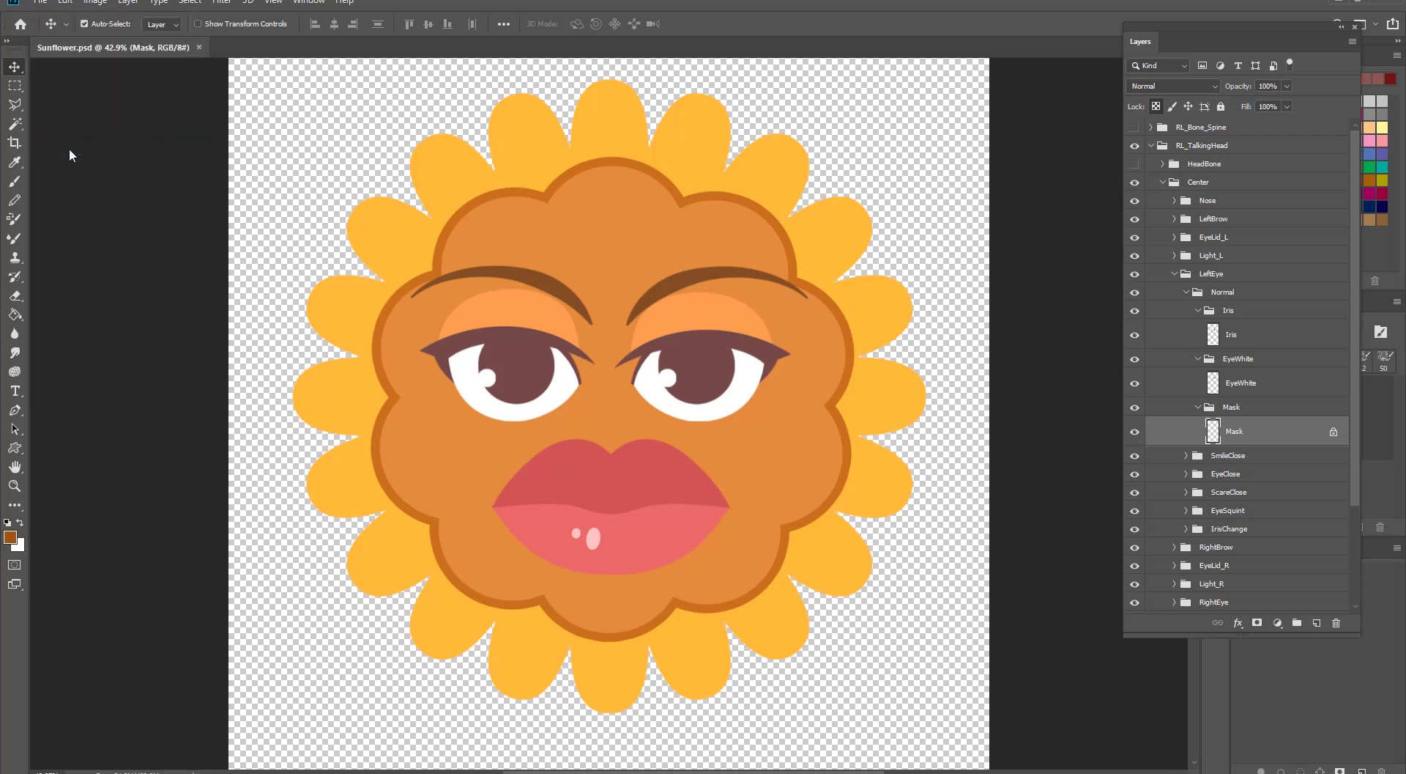
# Step: Switch to Cartoon Animator 4 and return from Composer Mode to the stage with the sunflower's face in close view
pyautogui.hotkey('alt', 'Tab')
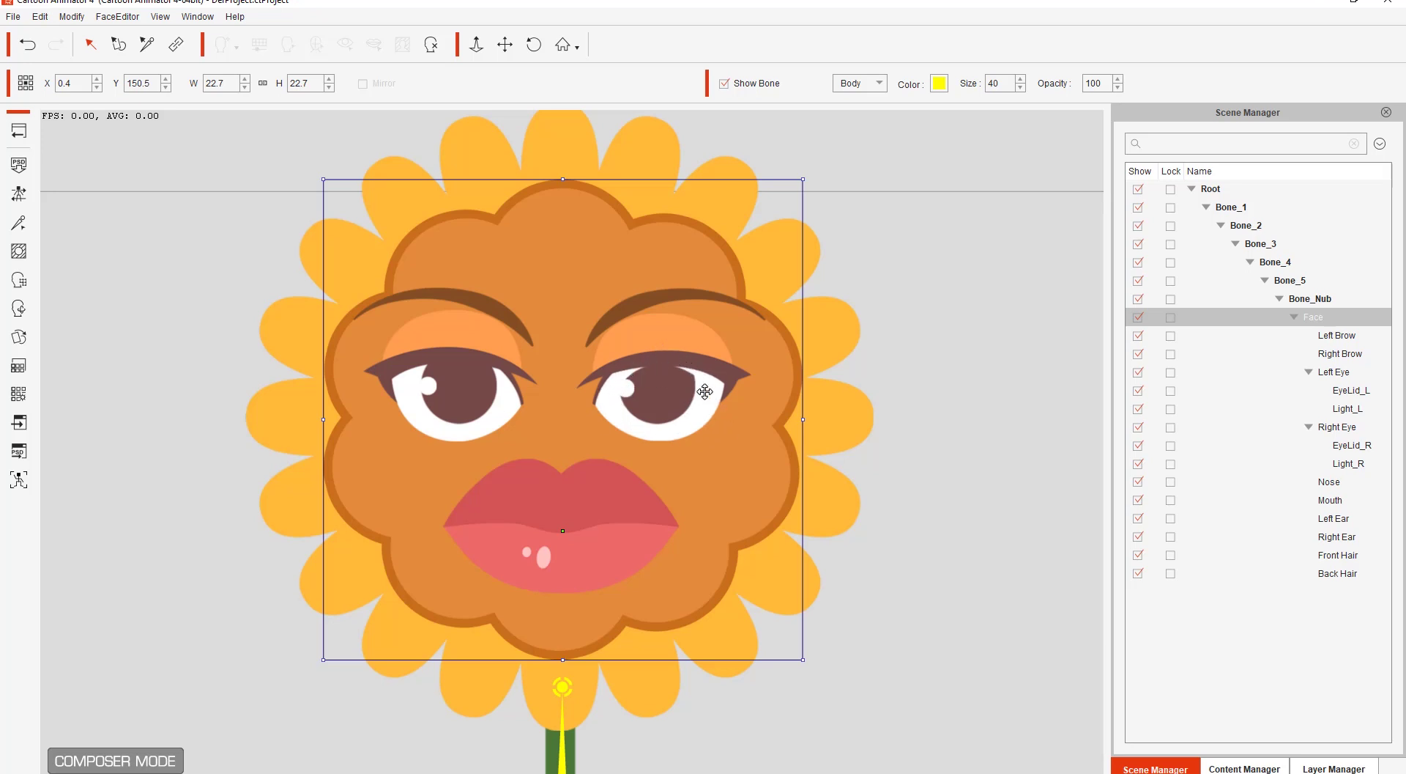
pyautogui.click(23, 138)
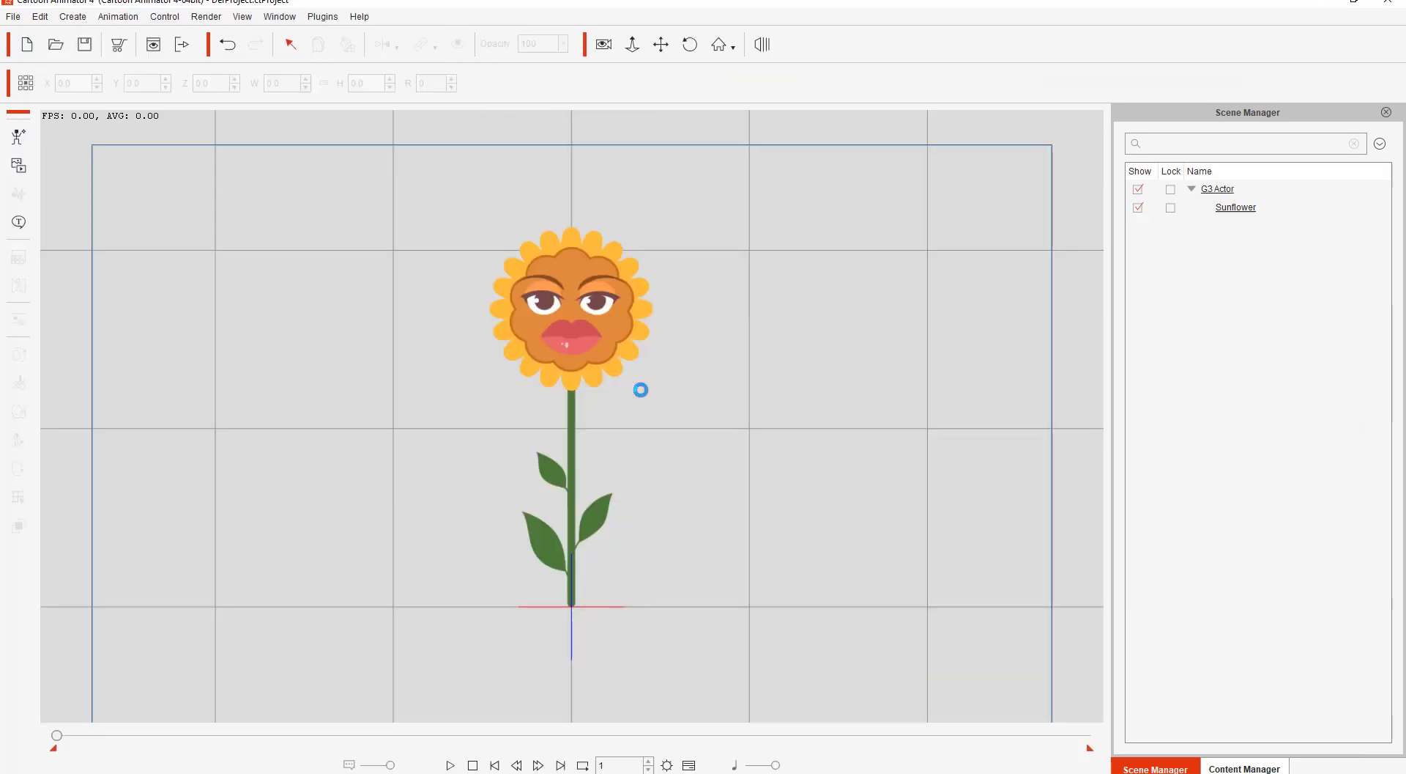
pyautogui.moveTo(675, 449); pyautogui.dragTo(682, 568)
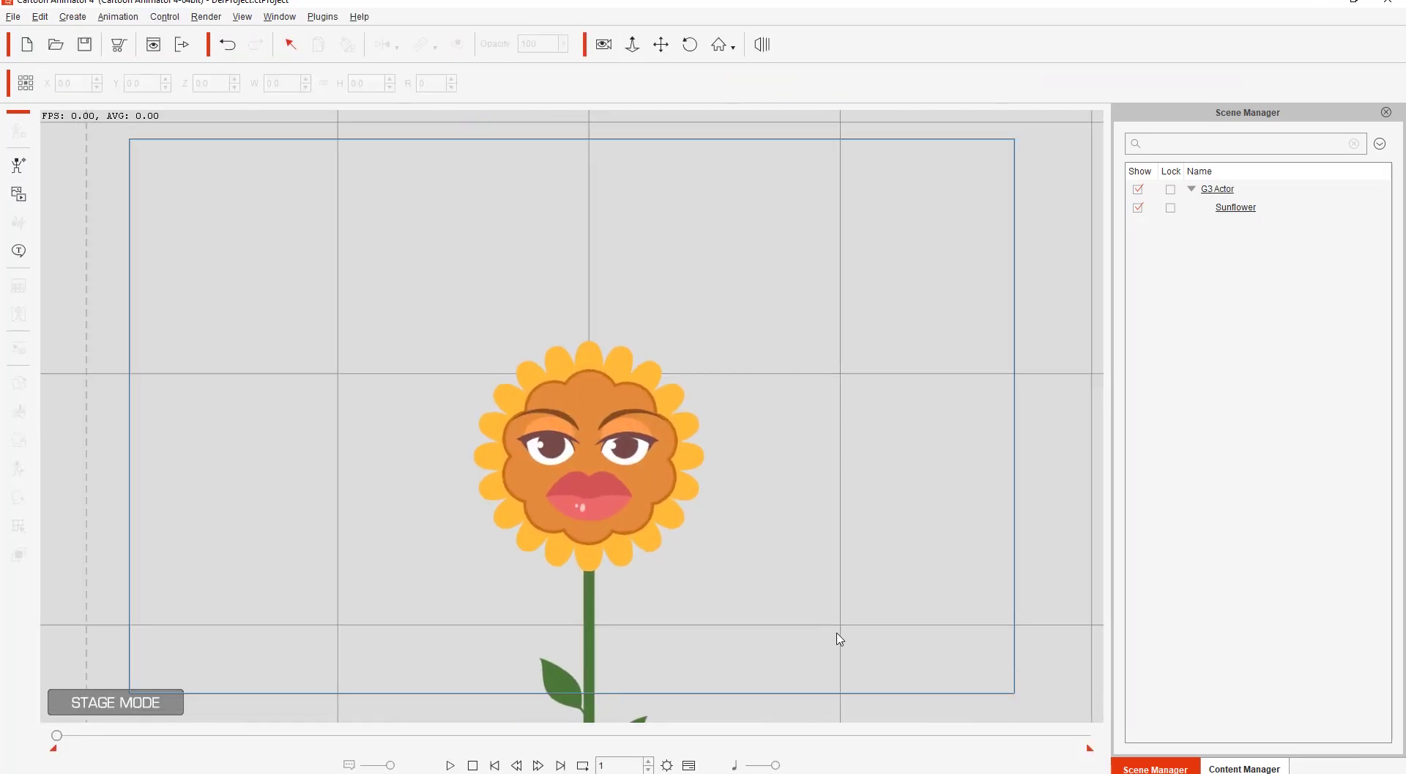
pyautogui.moveTo(835, 637); pyautogui.dragTo(713, 134)
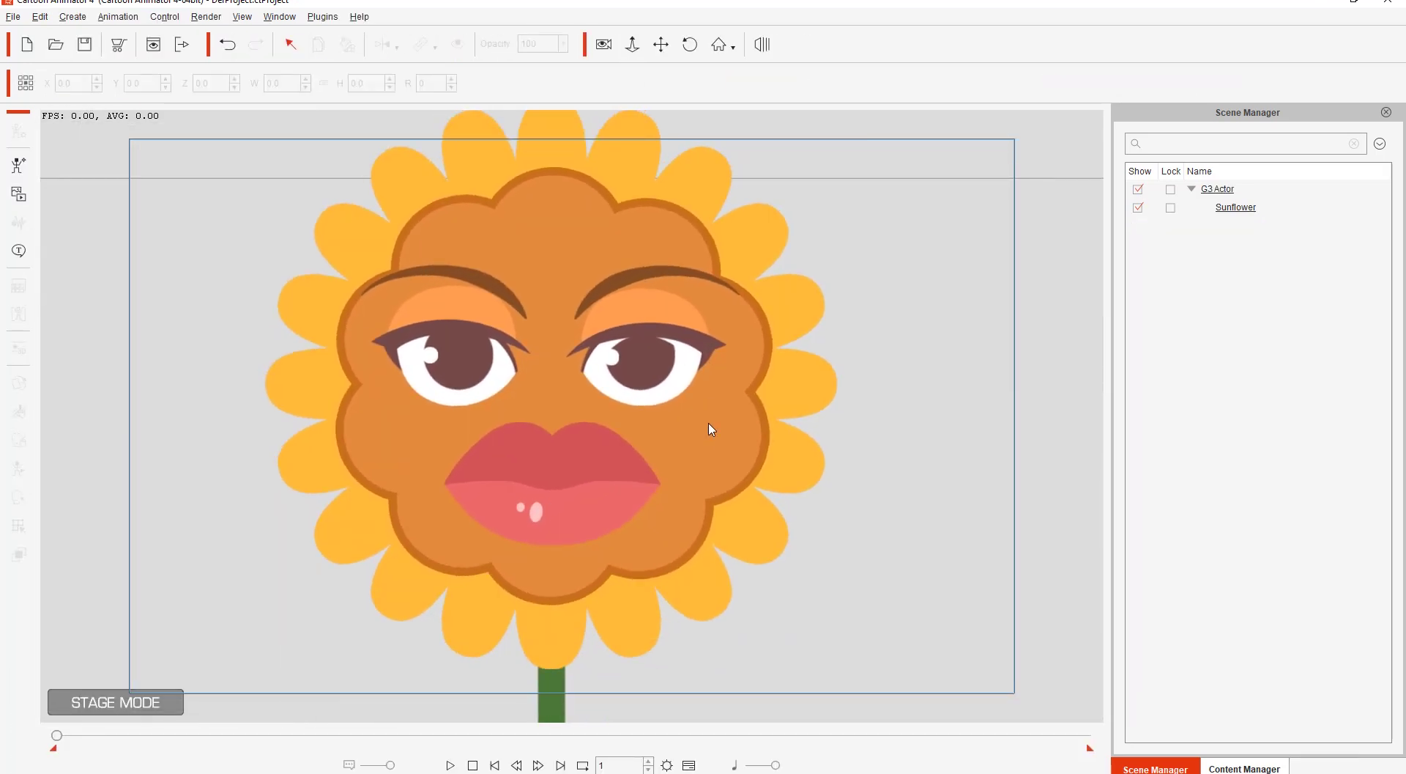
# Step: Open the Face Key Editor for the Sunflower actor, move its eyes to test the iris masking, and switch back to Photoshop
pyautogui.click(681, 435)
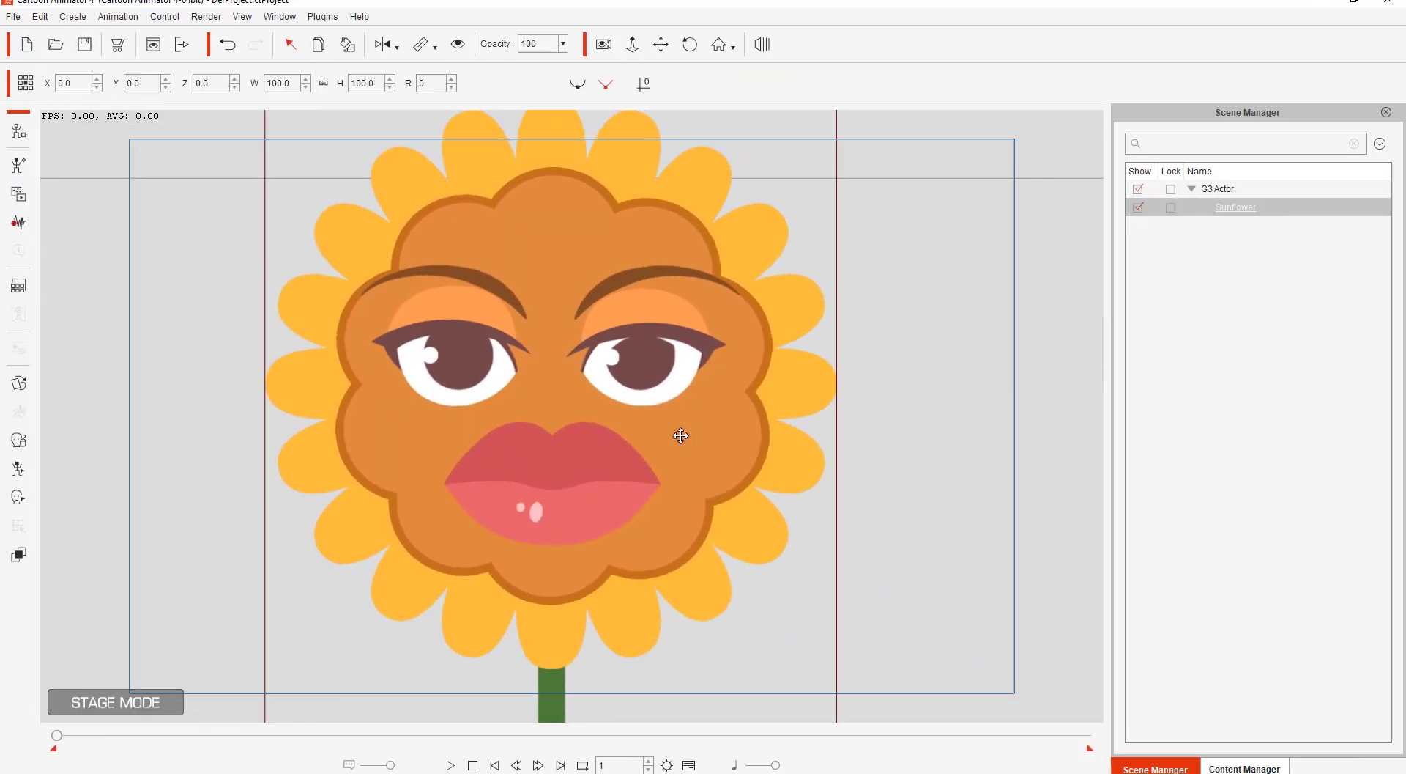
pyautogui.click(19, 498)
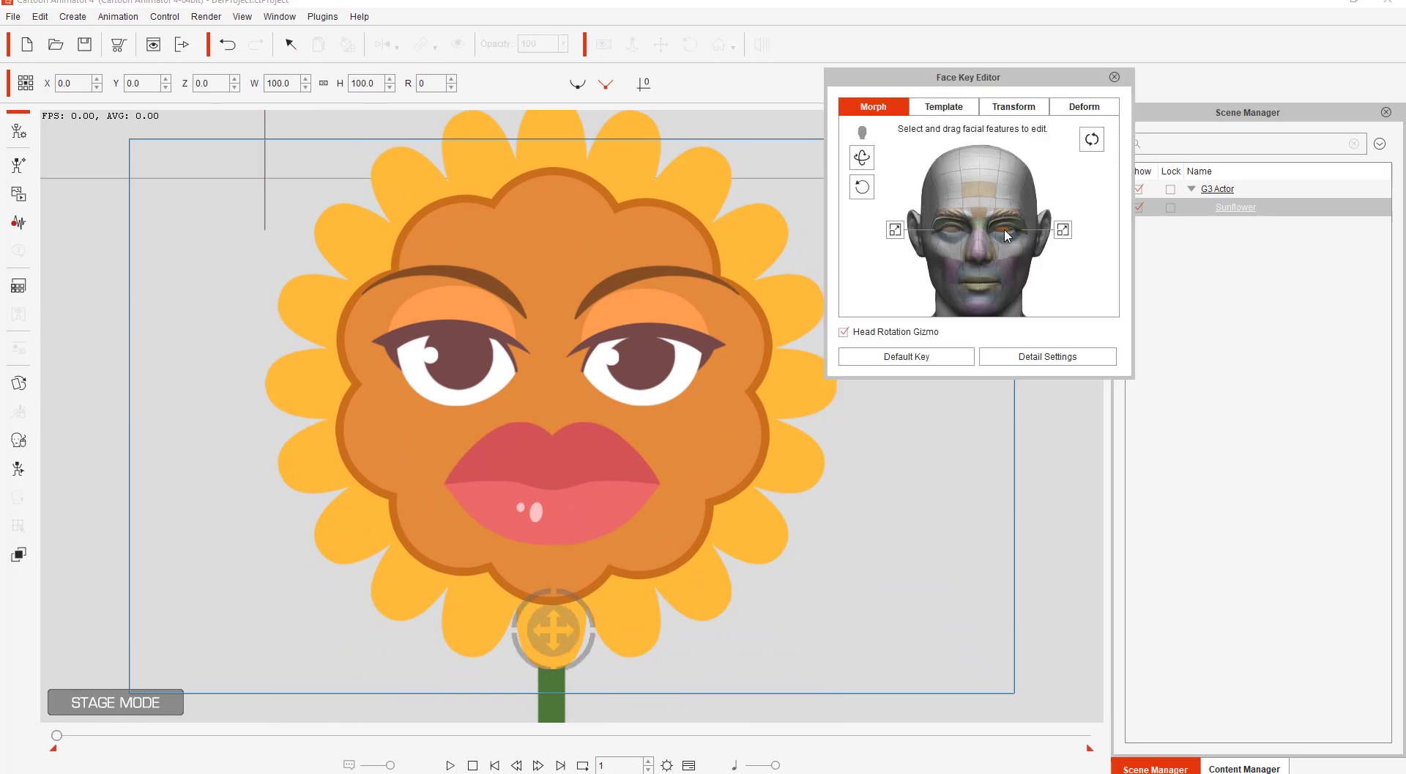
pyautogui.moveTo(1006, 235)
pyautogui.mouseDown()
pyautogui.moveTo(1016, 306)
pyautogui.moveTo(975, 328)
pyautogui.moveTo(1059, 368)
pyautogui.mouseUp()
pyautogui.hotkey('alt', 'Tab')
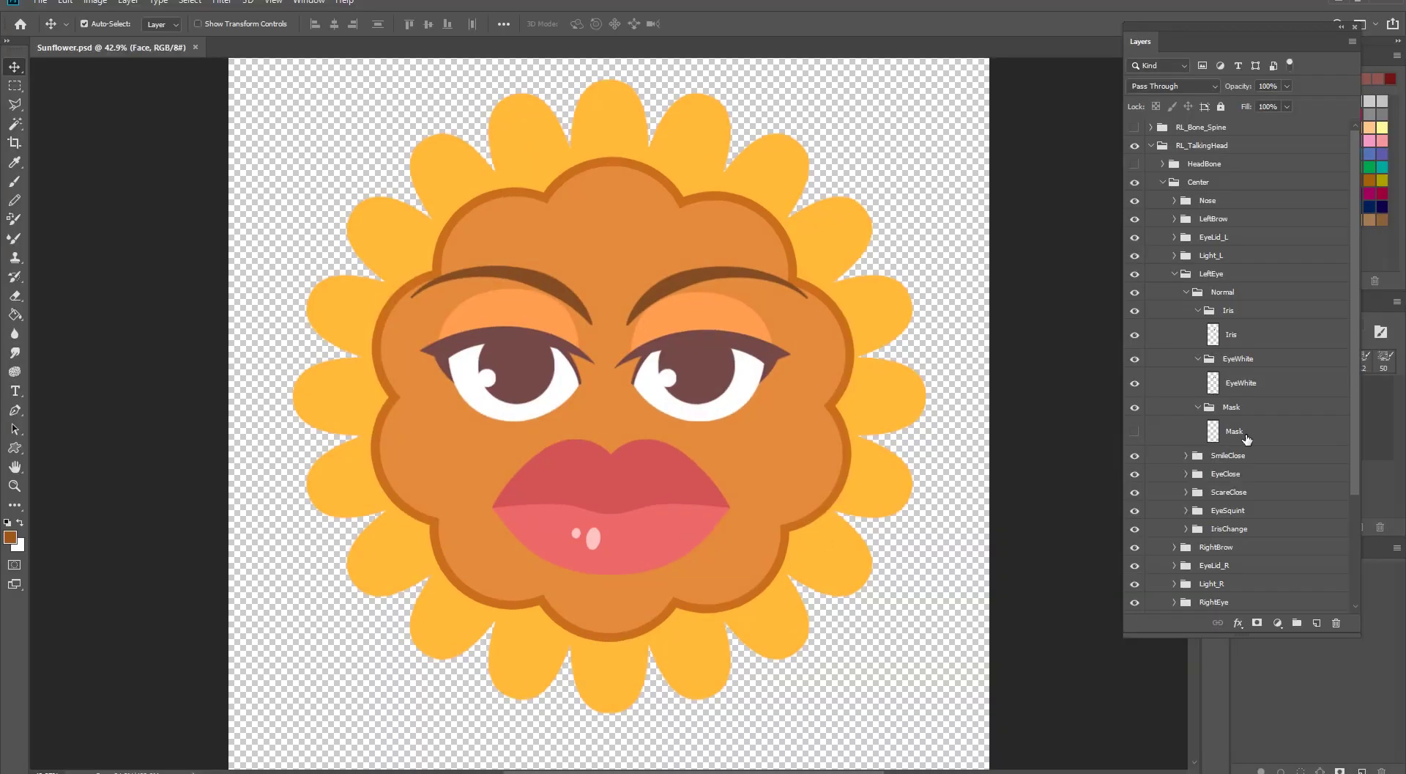
# Step: Toggle the visibility of the left eye's Mask, Iris and EyeWhite layers to examine how they relate
pyautogui.click(1247, 437)
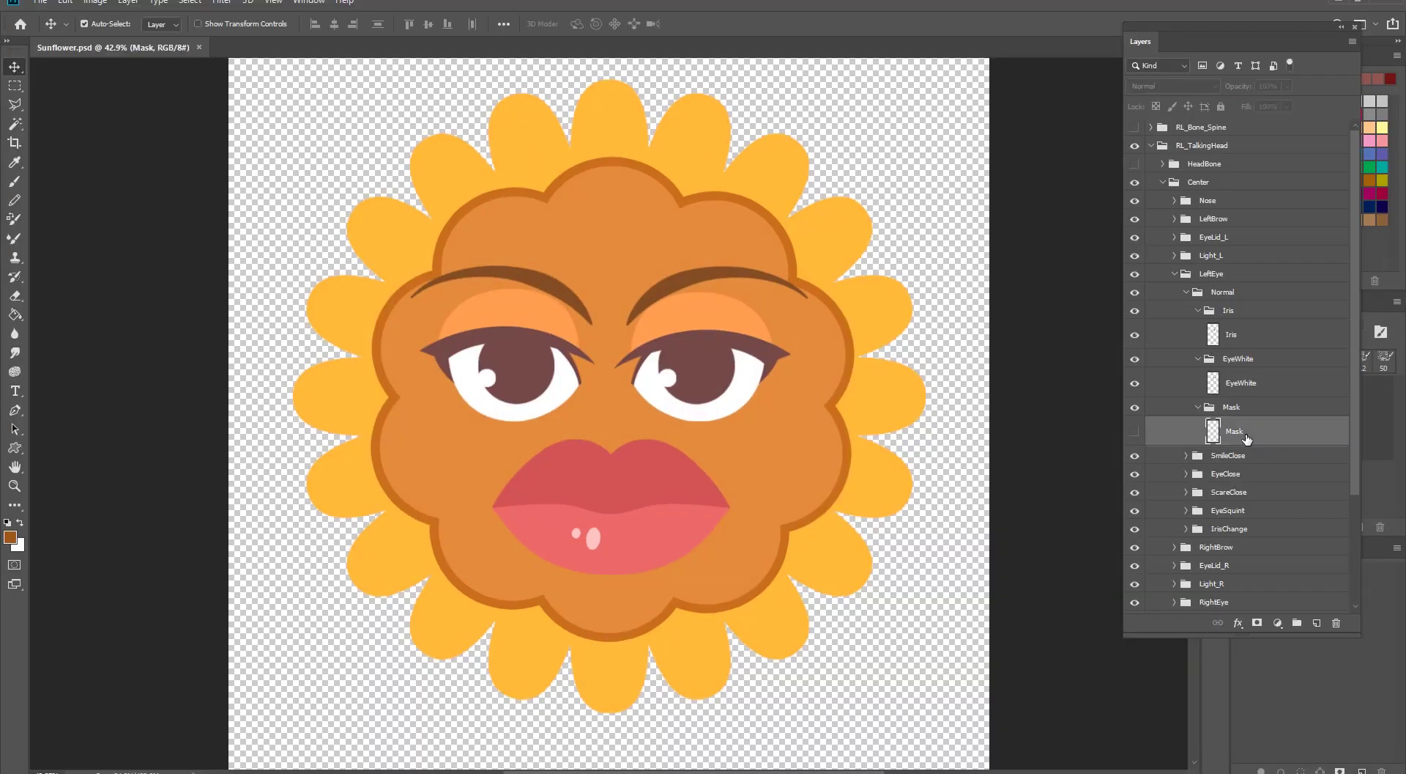
pyautogui.click(1135, 433)
pyautogui.click(1135, 433)
pyautogui.click(1134, 437)
pyautogui.click(1136, 335)
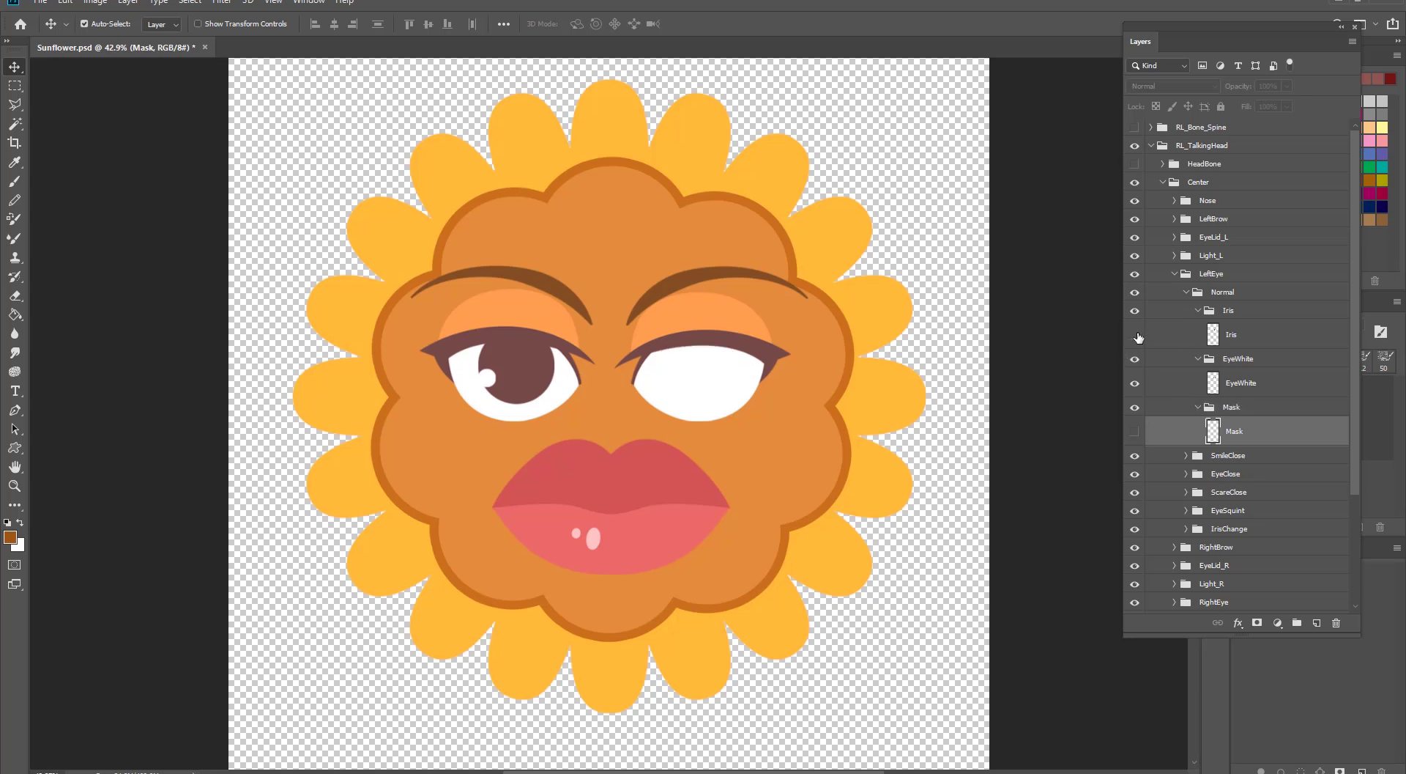
pyautogui.click(1136, 335)
pyautogui.click(1135, 382)
pyautogui.click(1134, 382)
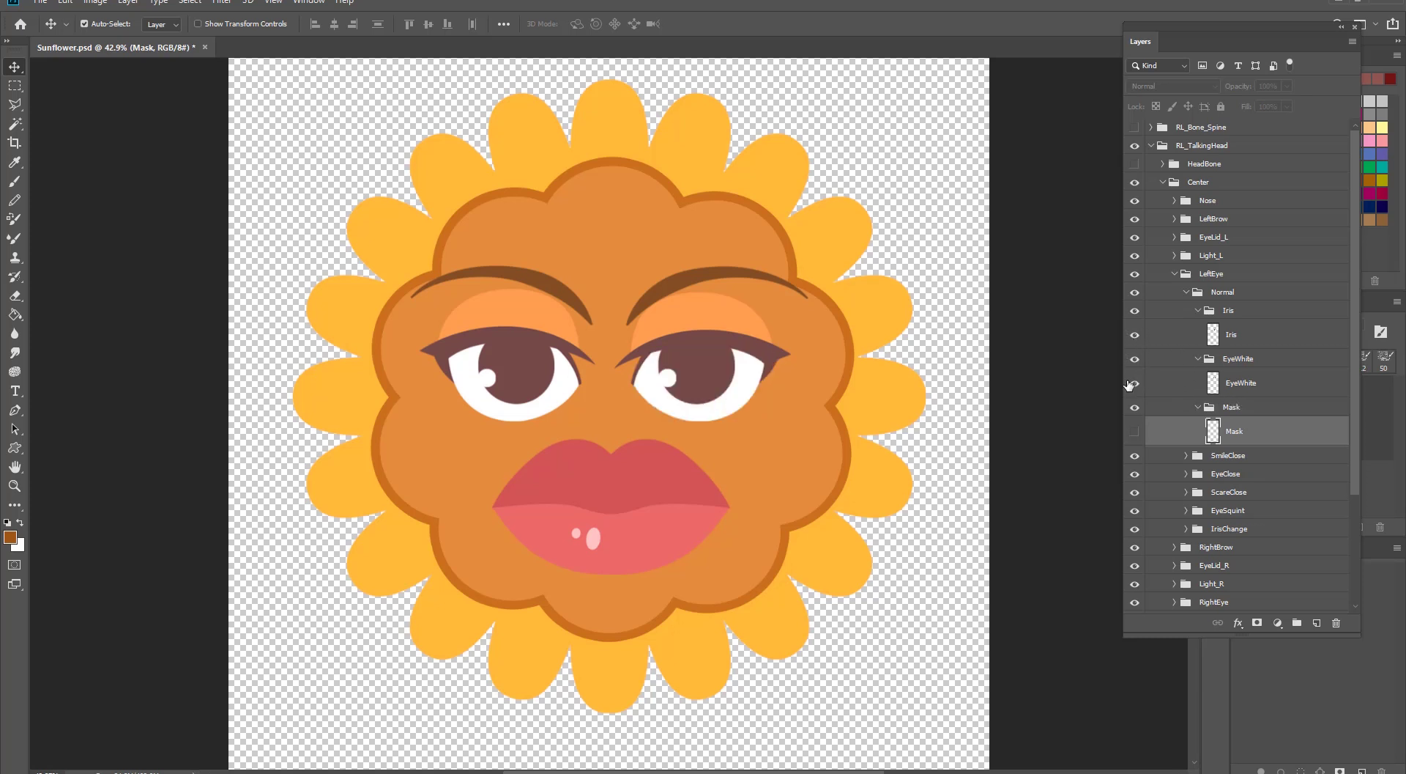